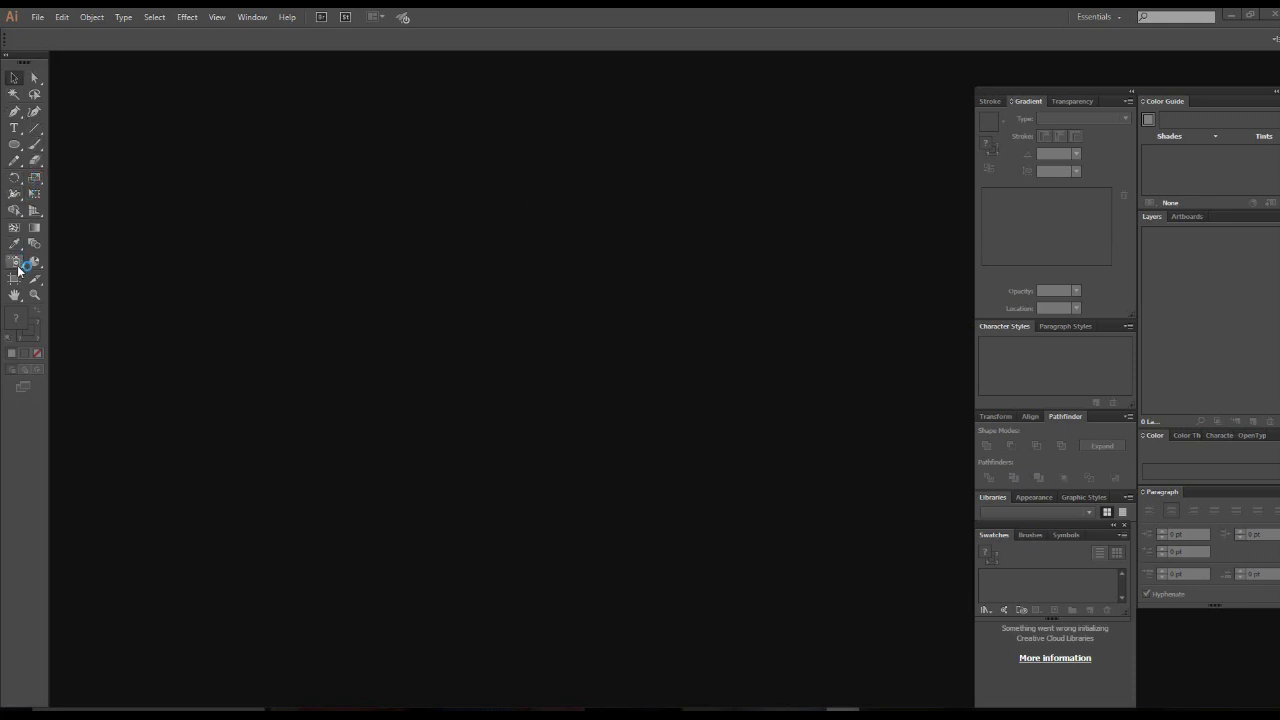
Start a new document and preview the Web profile and its screen-size presets
click(38, 19)
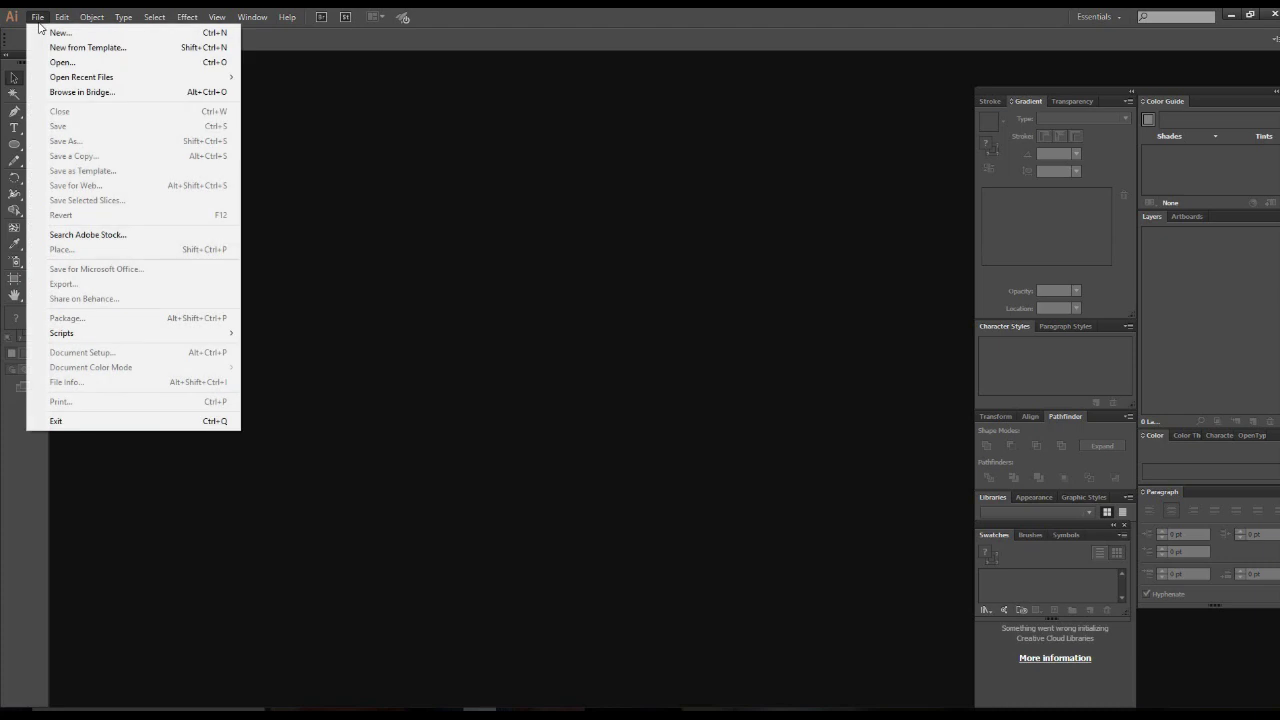
click(56, 32)
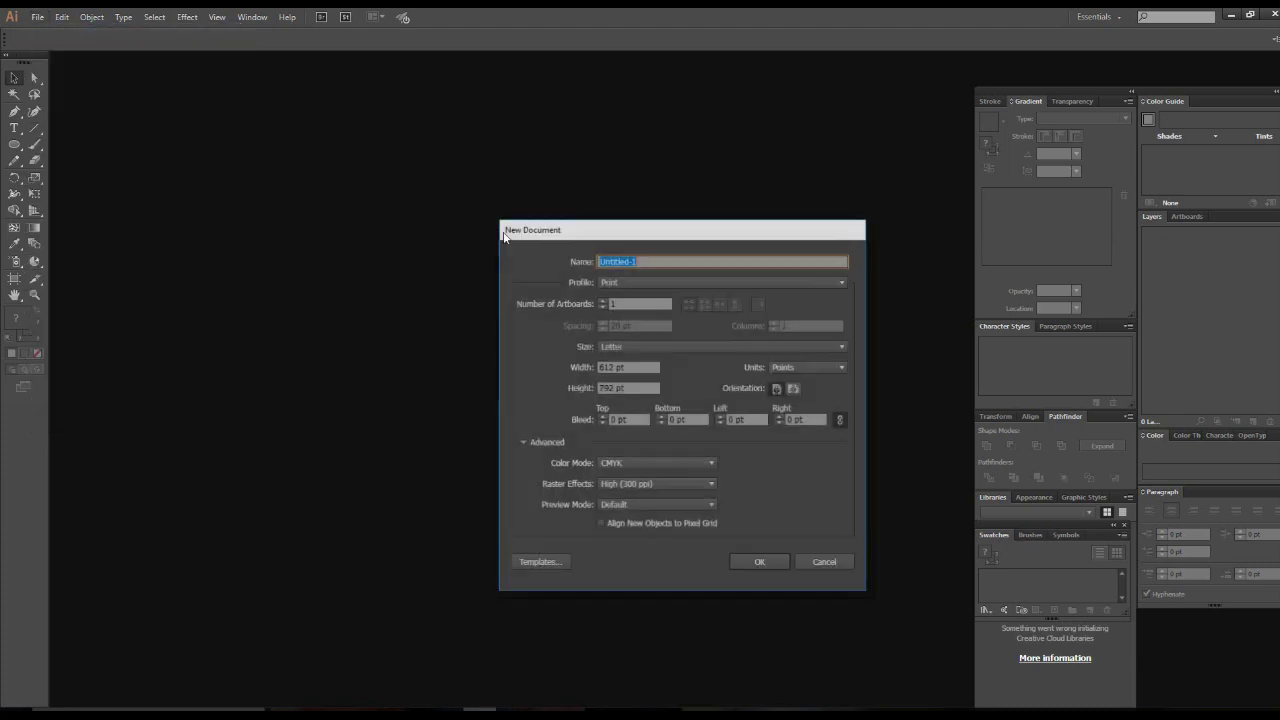
click(640, 274)
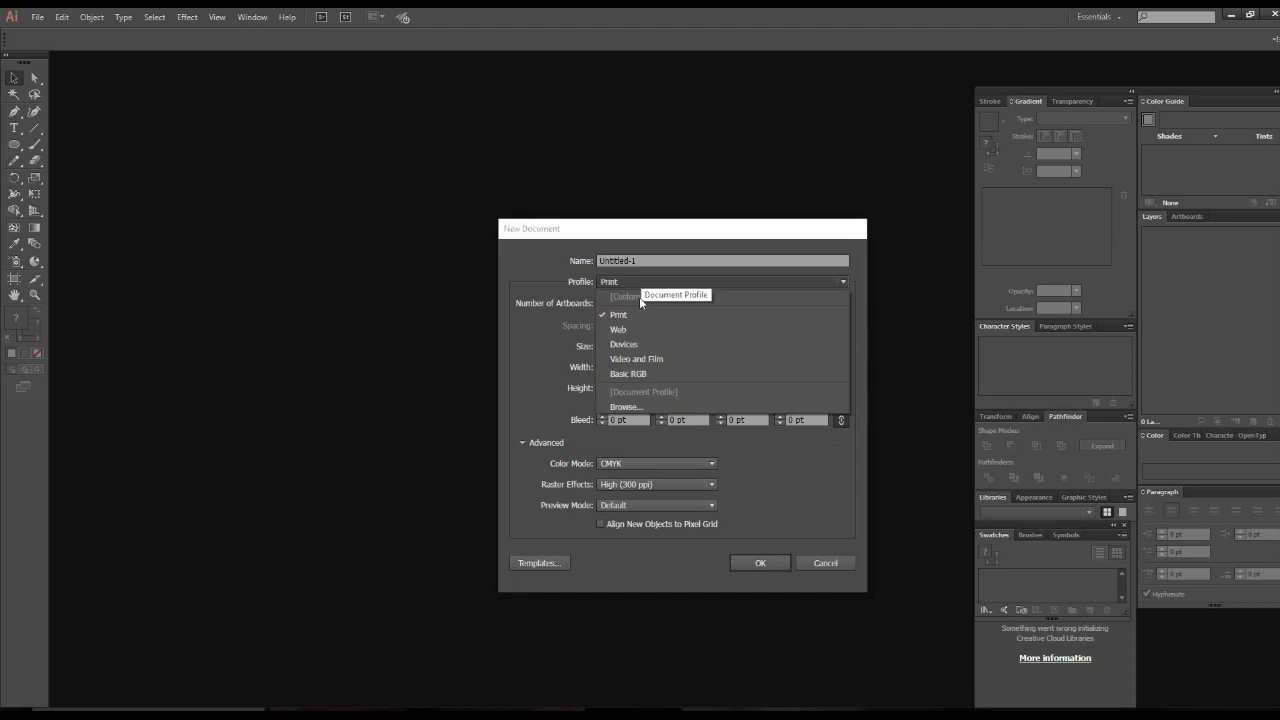
click(636, 330)
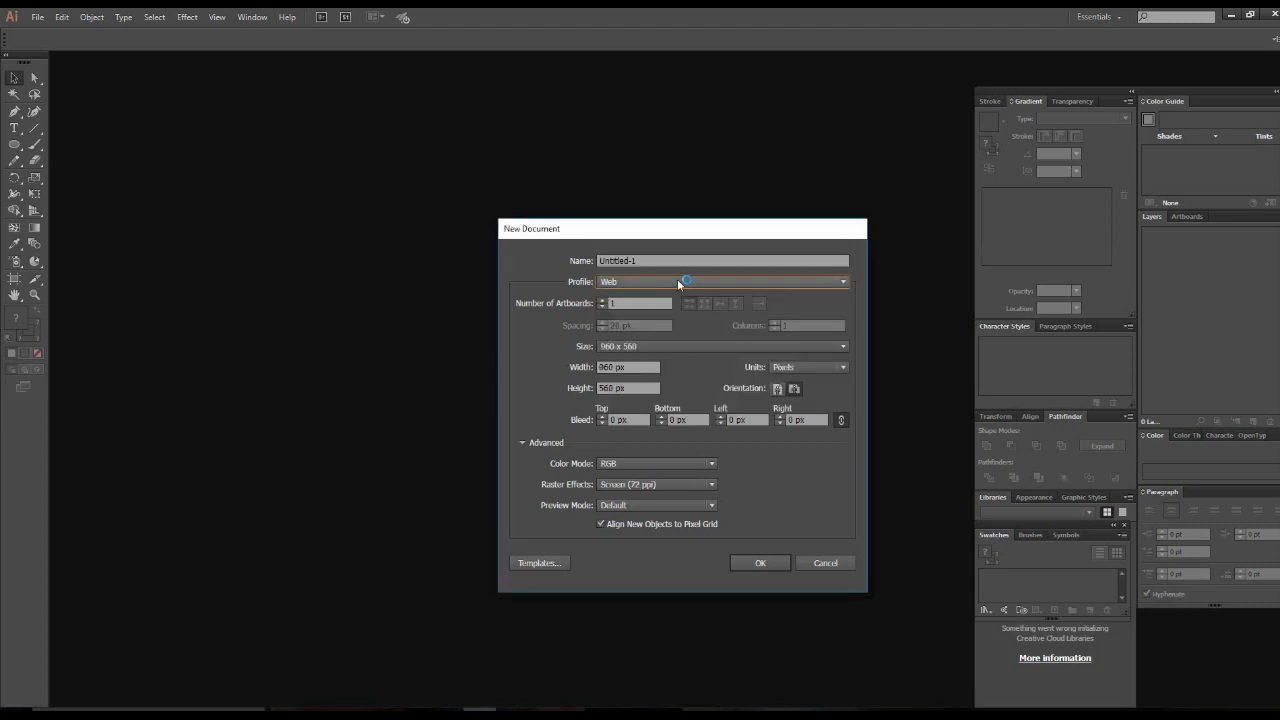
click(699, 347)
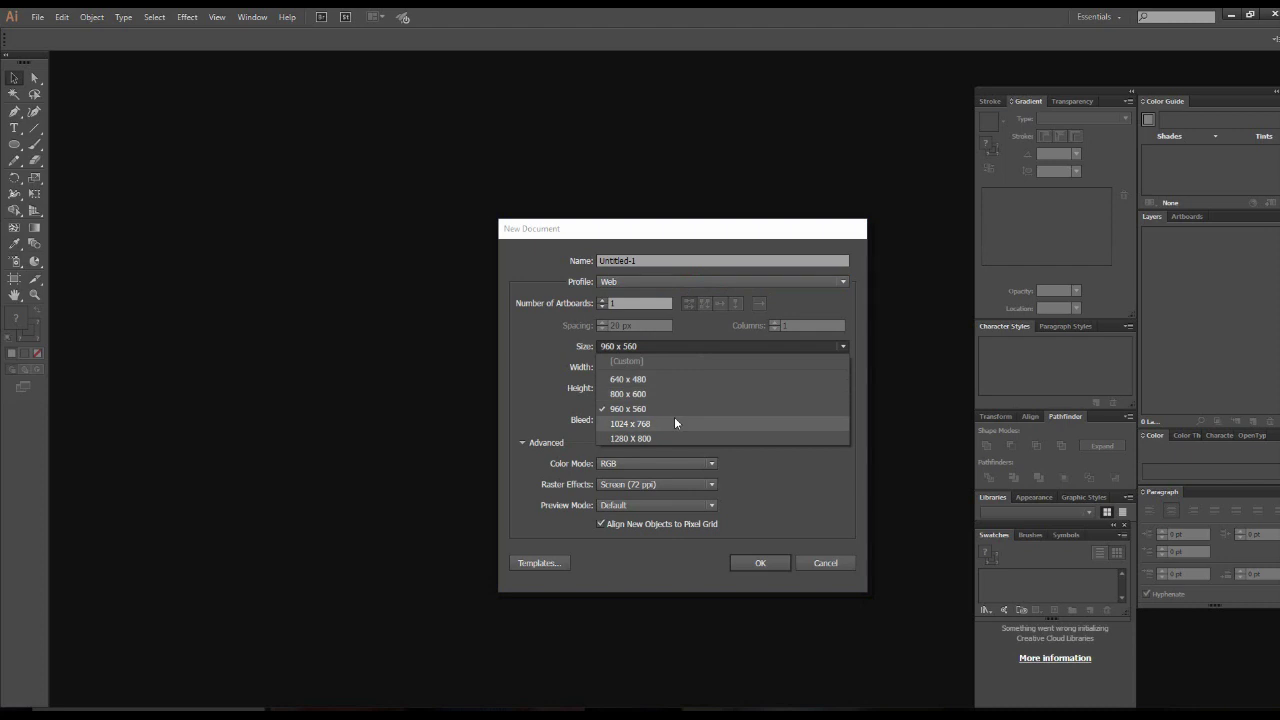
Try the Devices and Basic RGB profiles, then set the profile back to Print
click(652, 283)
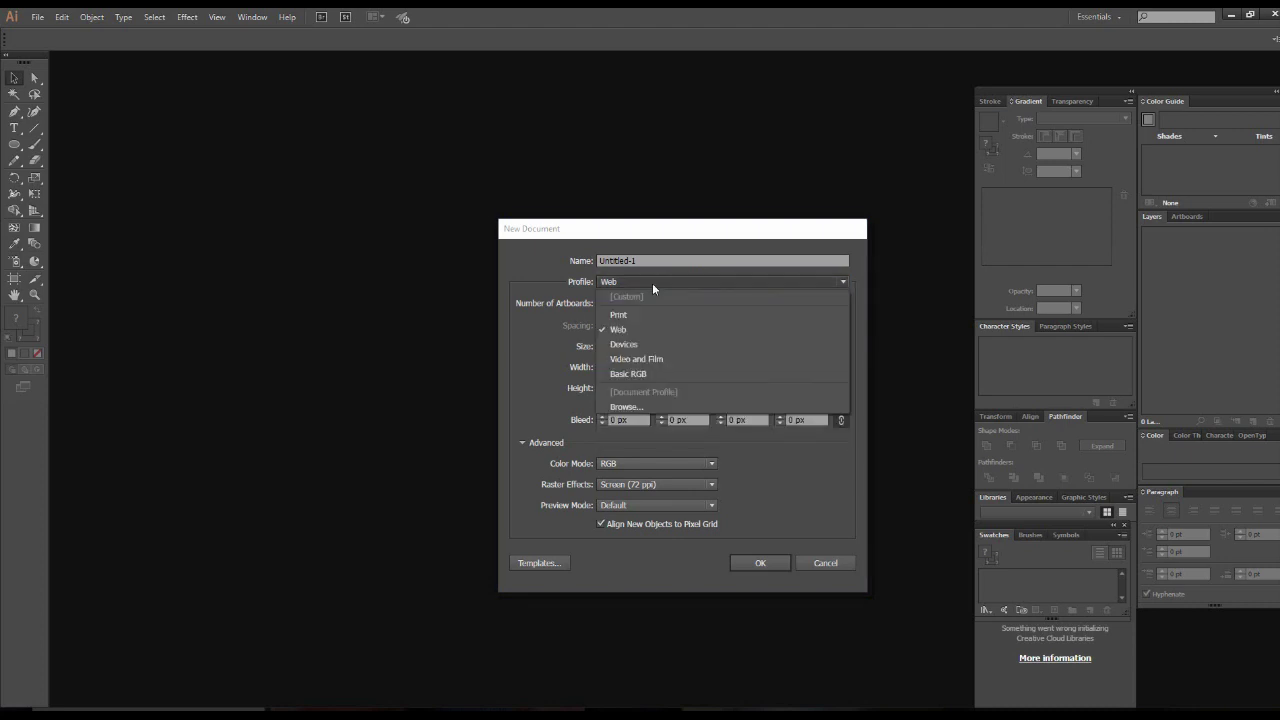
click(654, 344)
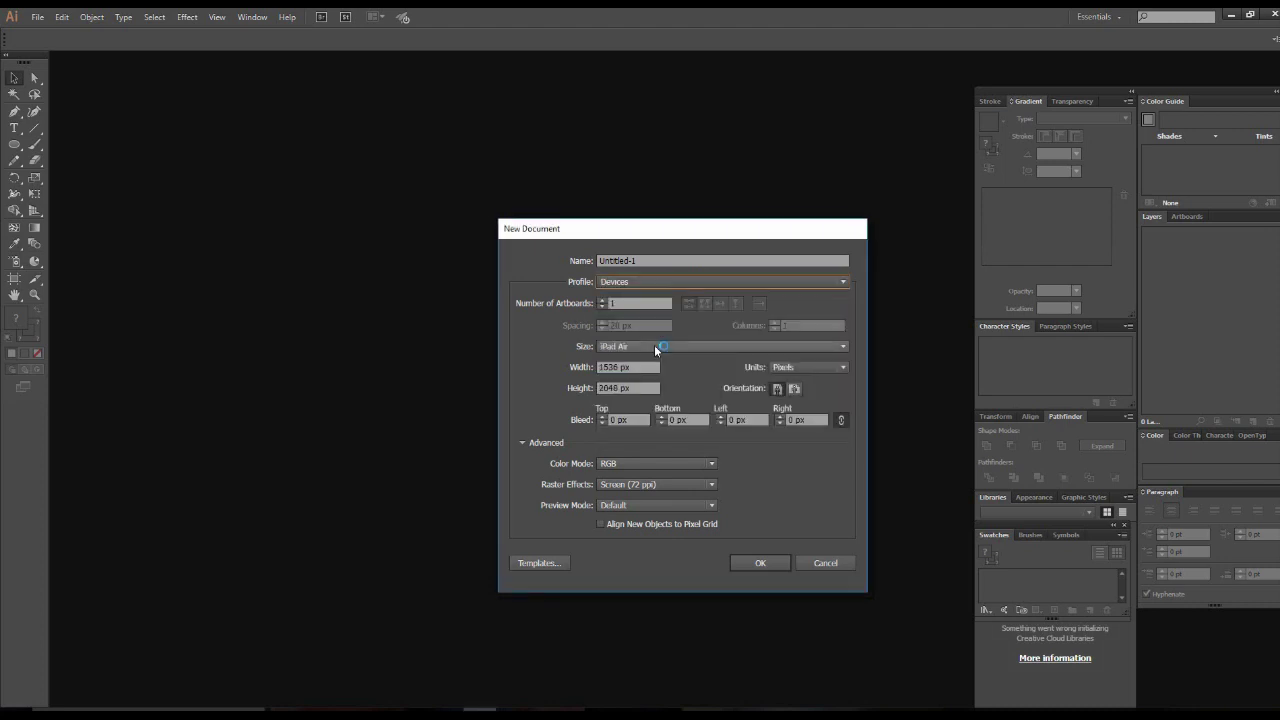
click(667, 284)
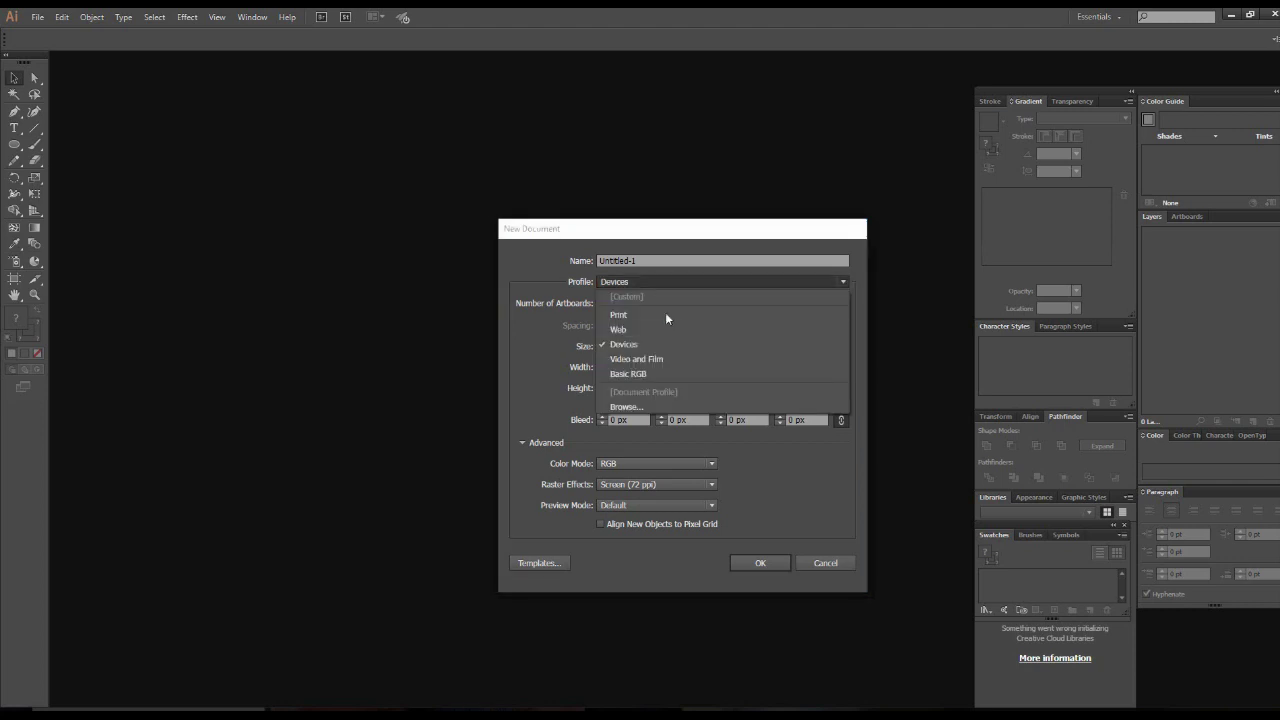
click(651, 374)
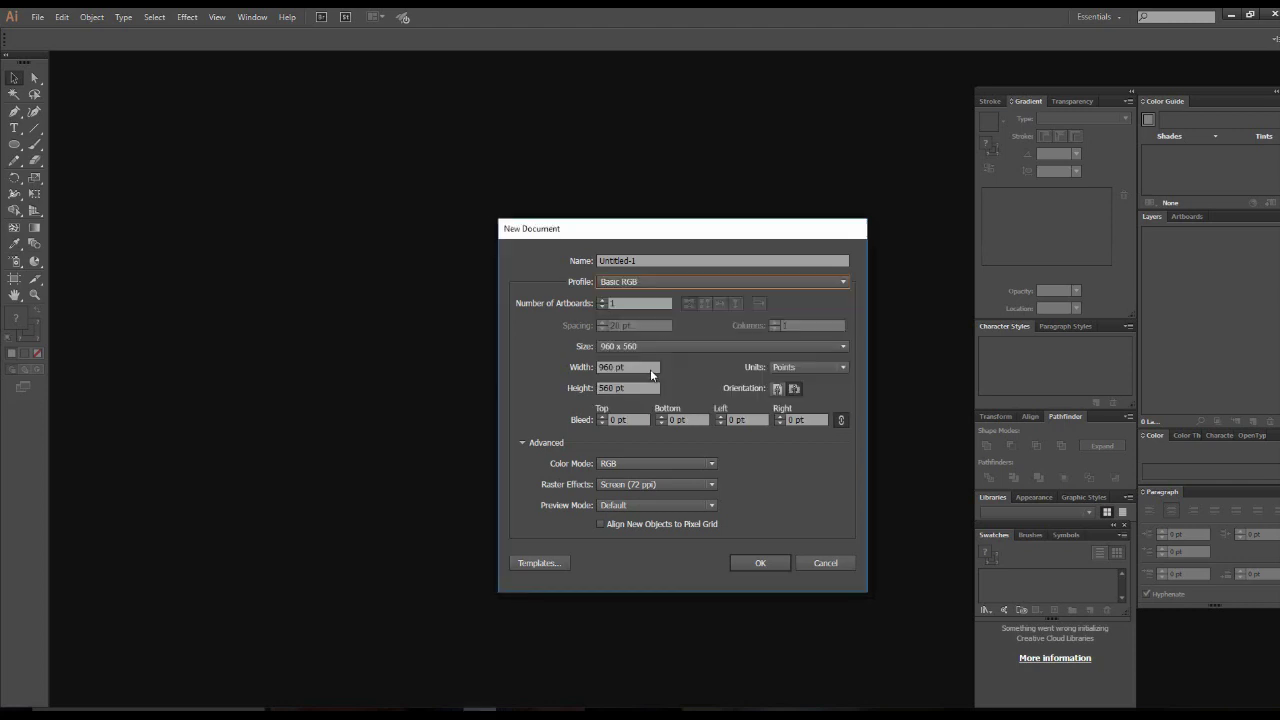
click(666, 283)
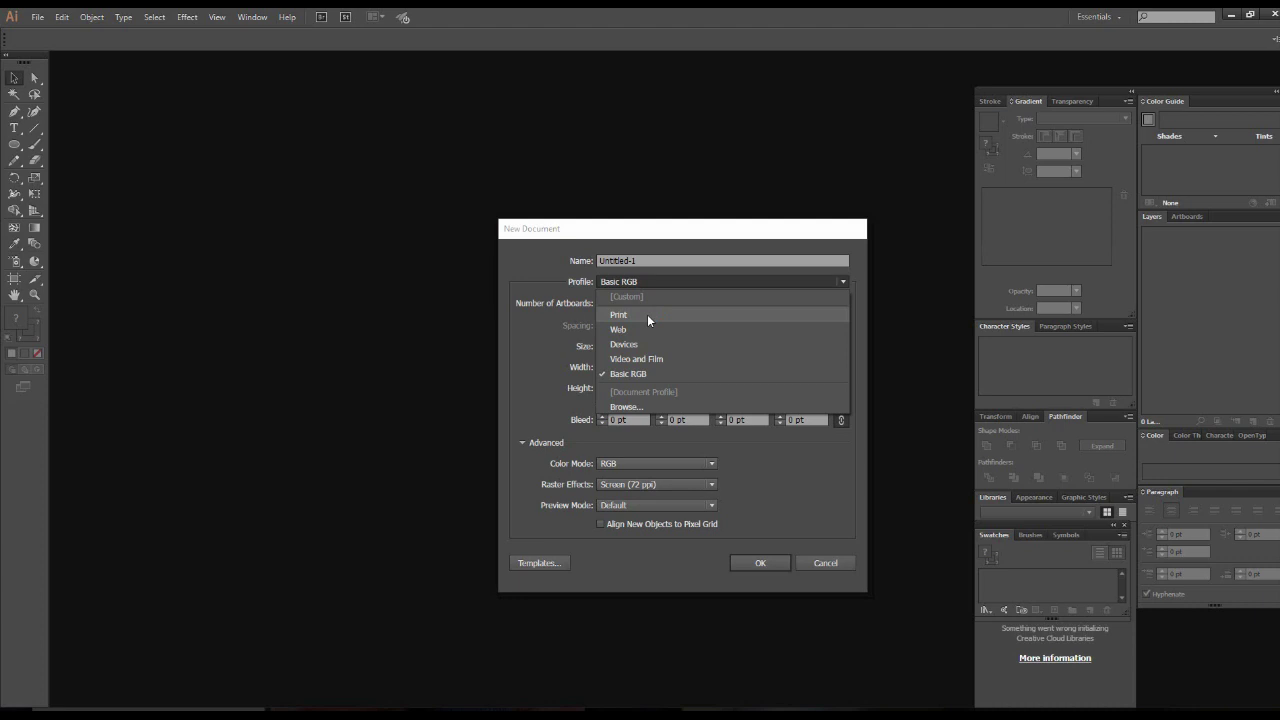
click(647, 317)
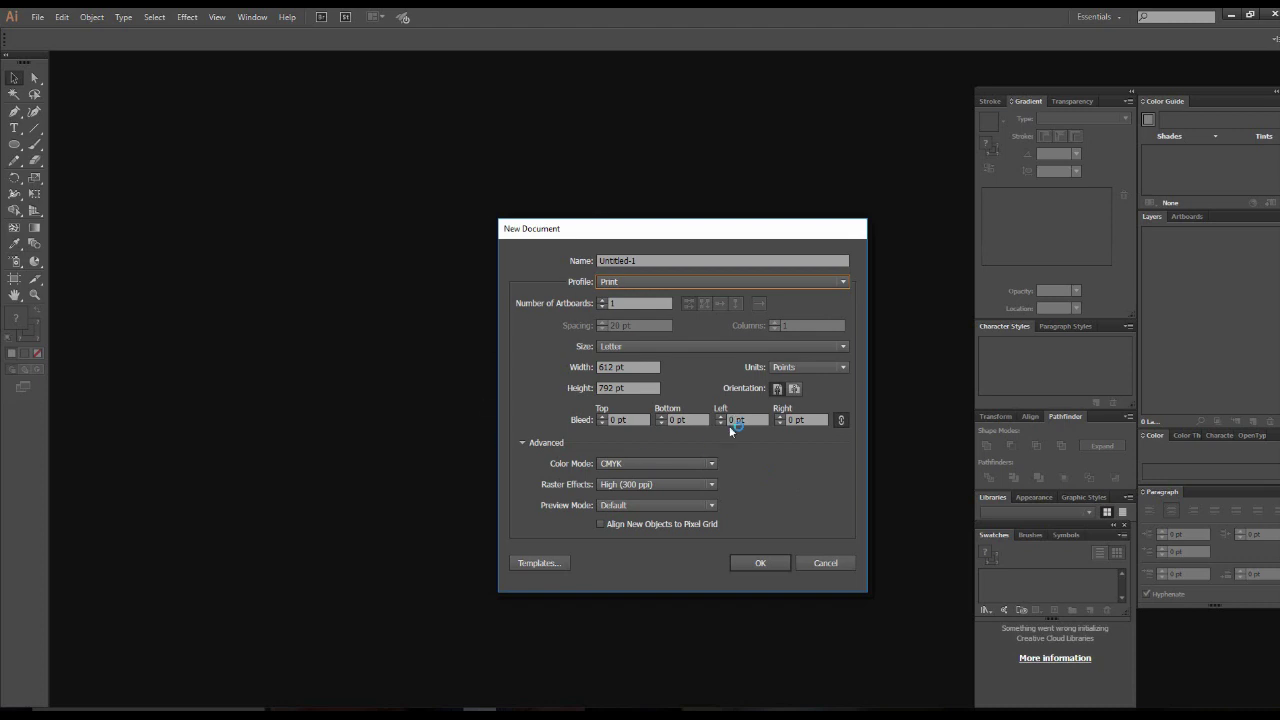
Set the page size to A4 in centimeters with portrait orientation
click(751, 346)
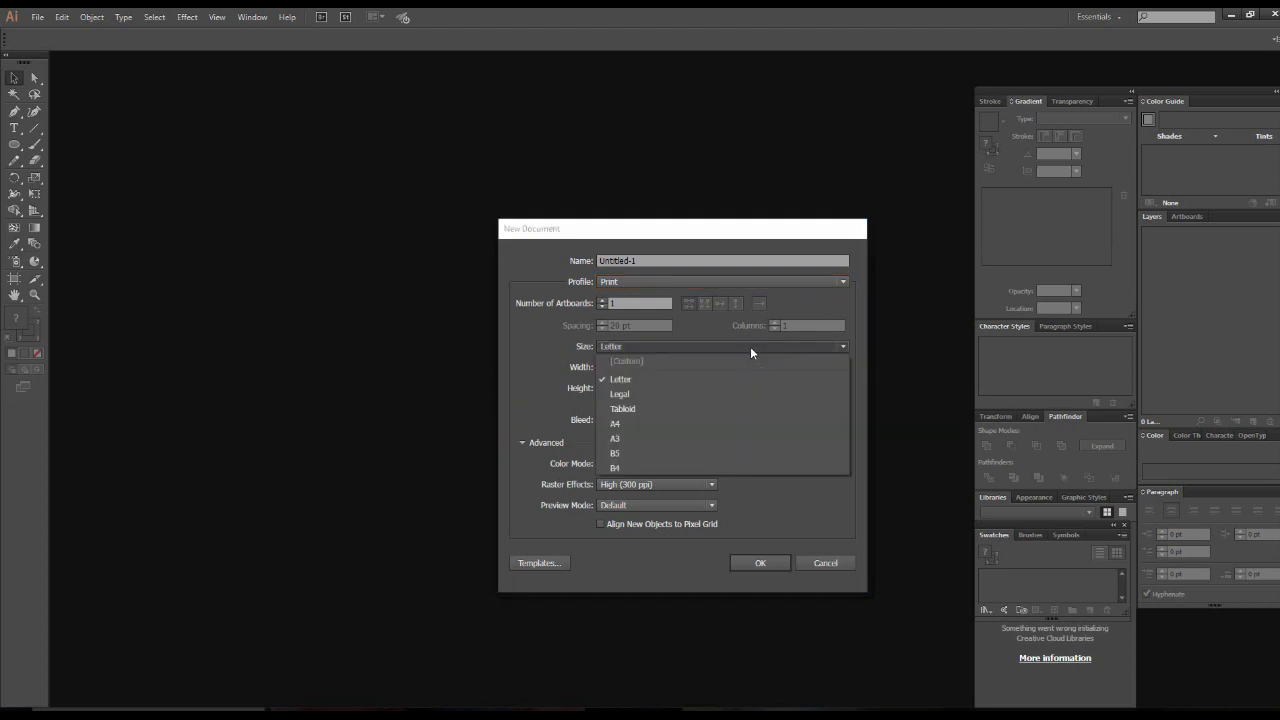
click(750, 346)
click(750, 346)
click(713, 432)
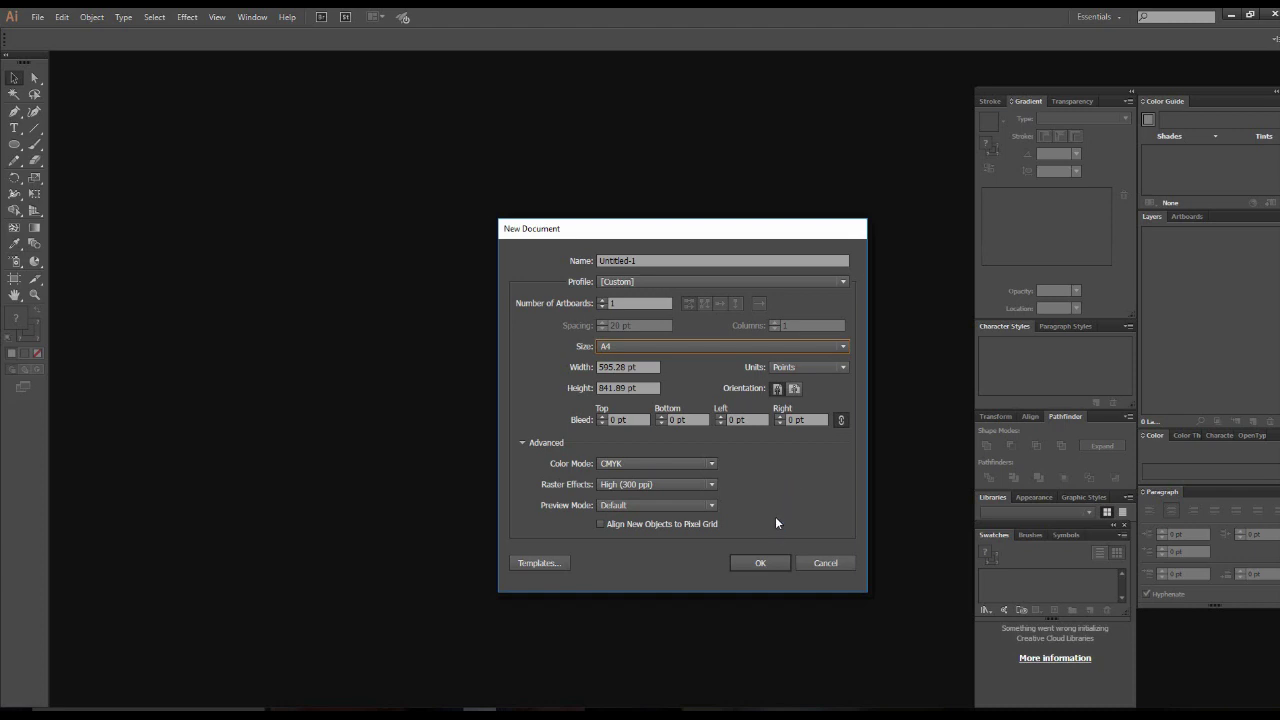
click(800, 364)
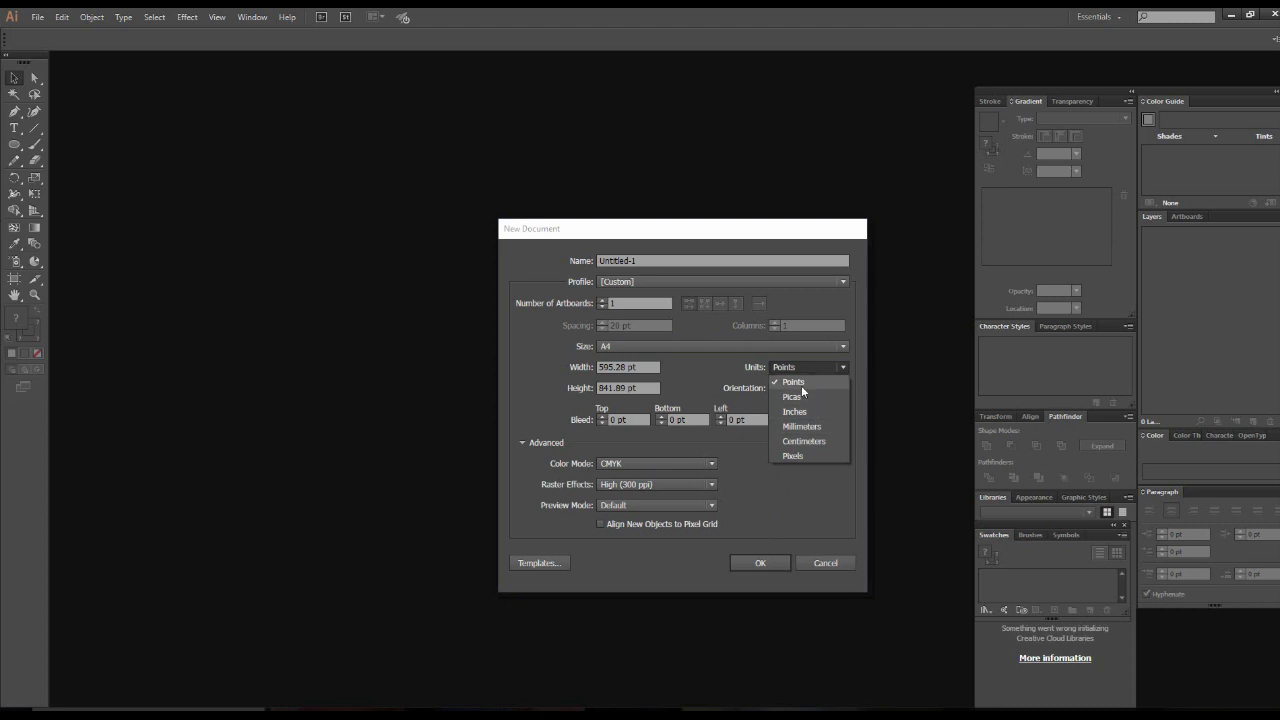
click(796, 411)
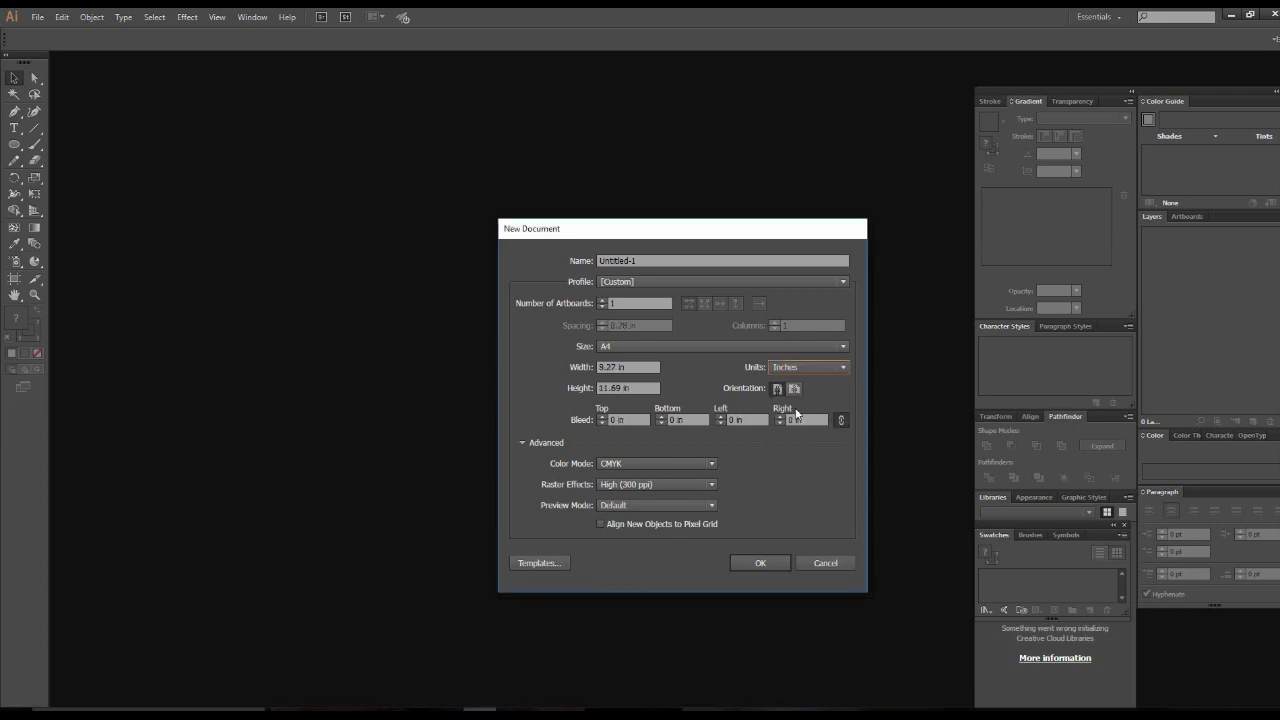
click(810, 370)
click(808, 441)
click(777, 390)
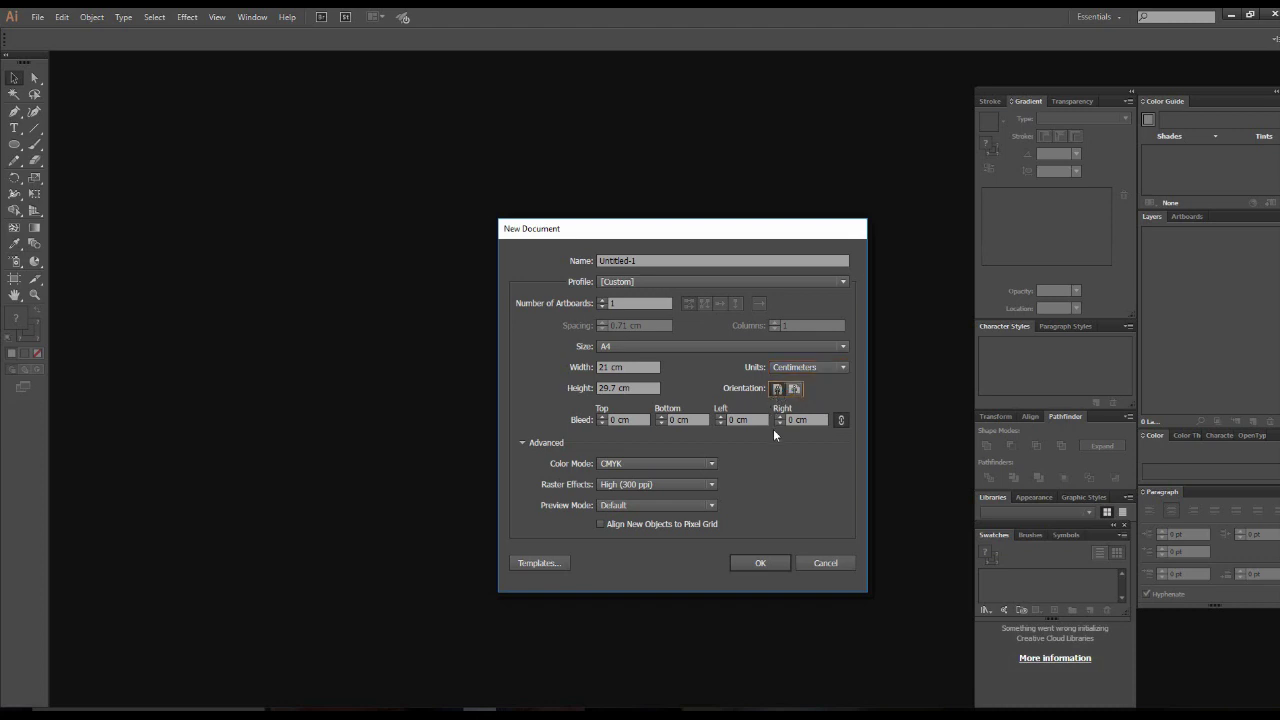
click(614, 419)
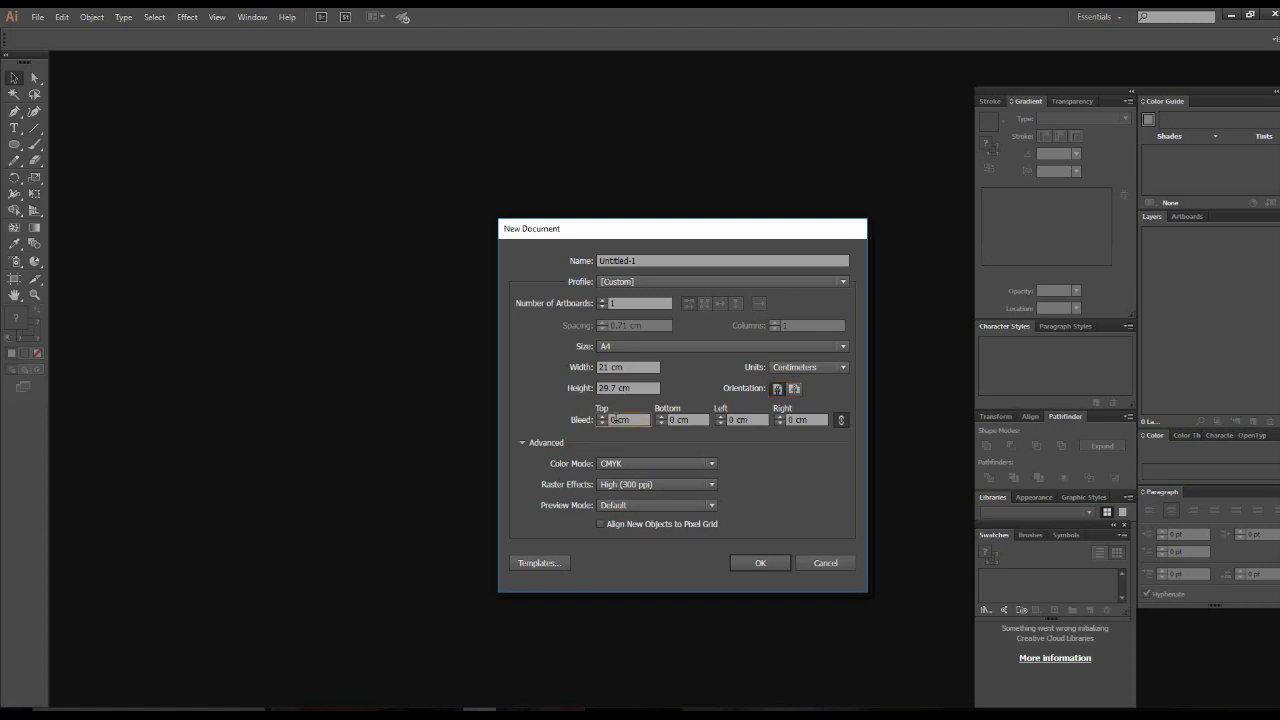
Try RGB colour mode, then return the colour mode to CMYK
click(650, 465)
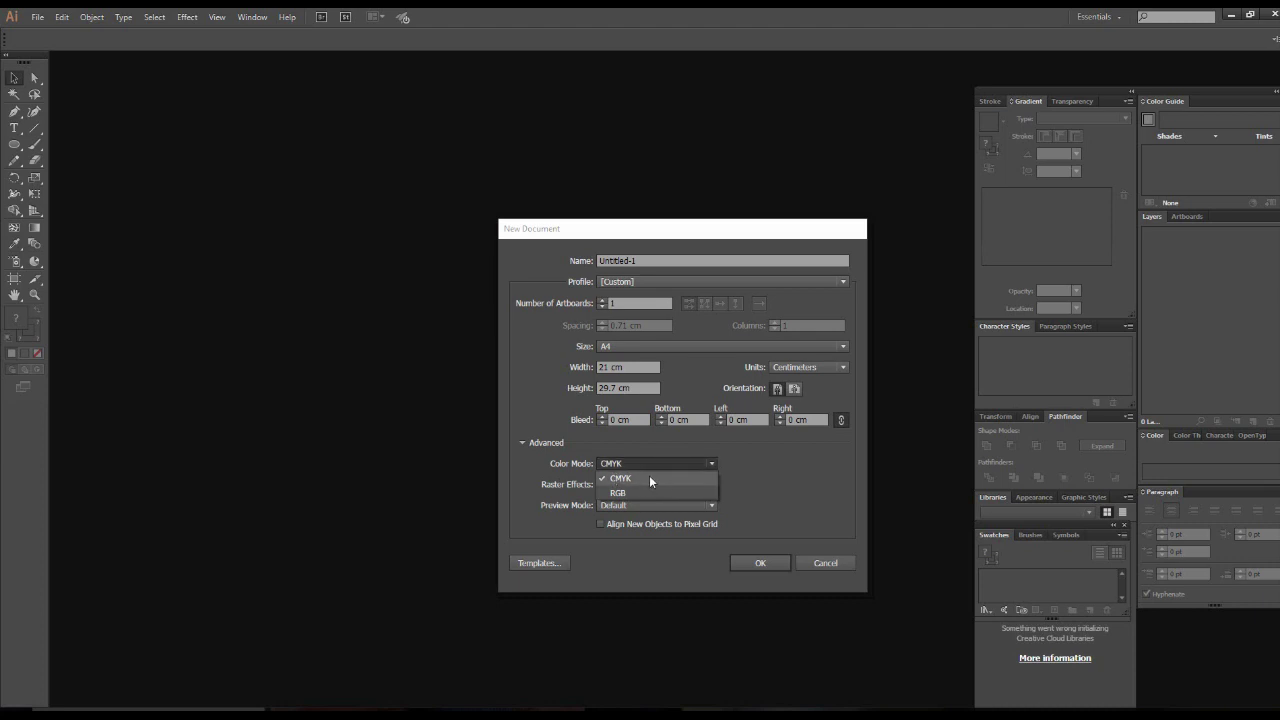
click(649, 477)
click(709, 464)
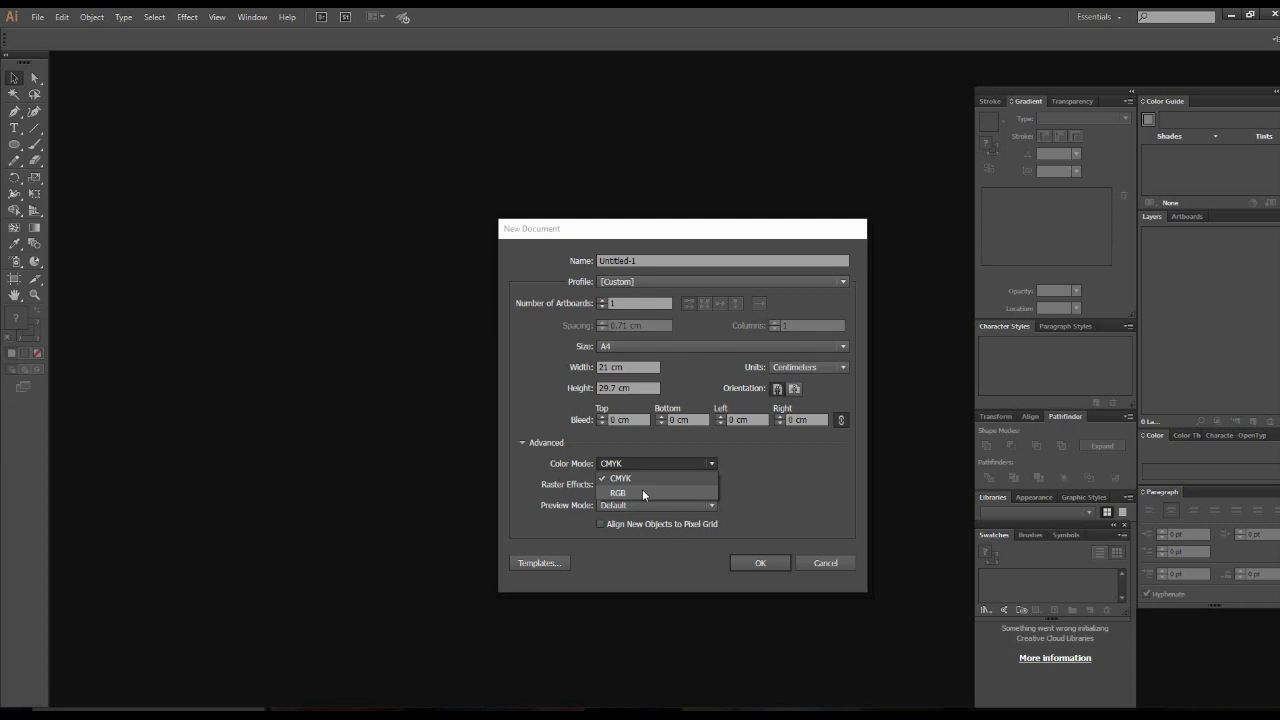
click(642, 489)
click(674, 462)
key(Up)
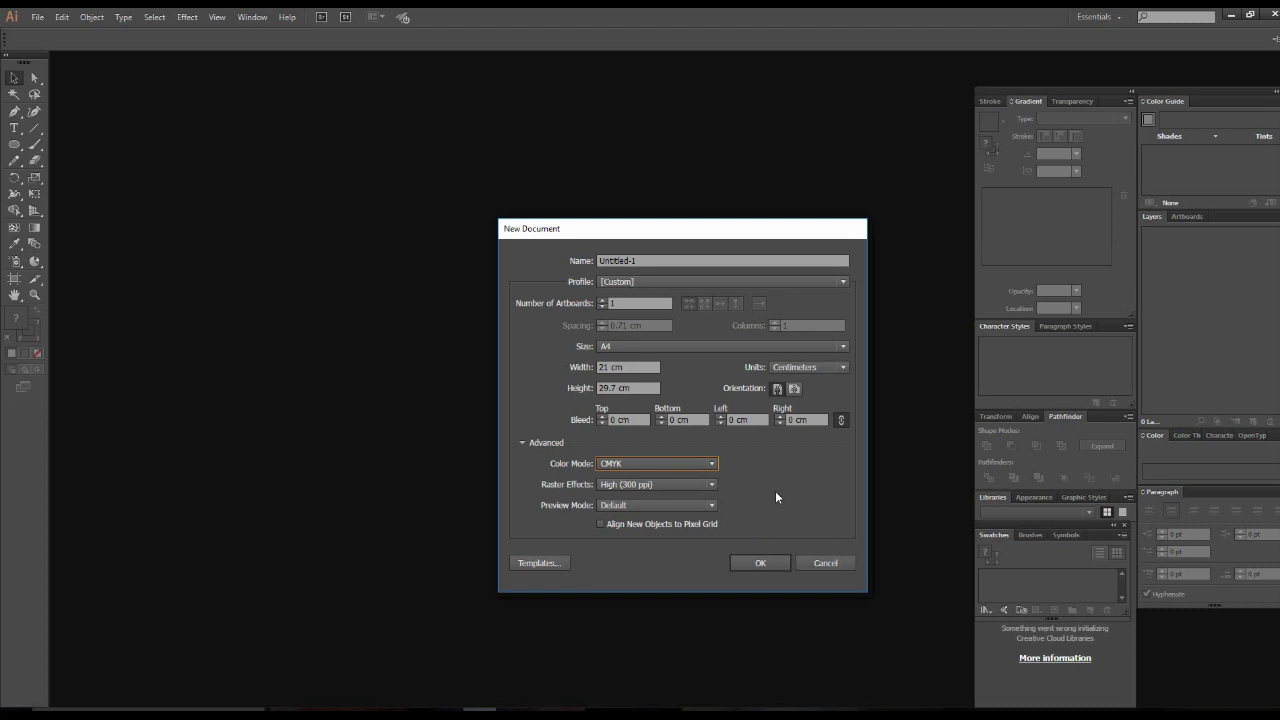
Create the A4 CMYK document and centre the page at actual size
click(773, 562)
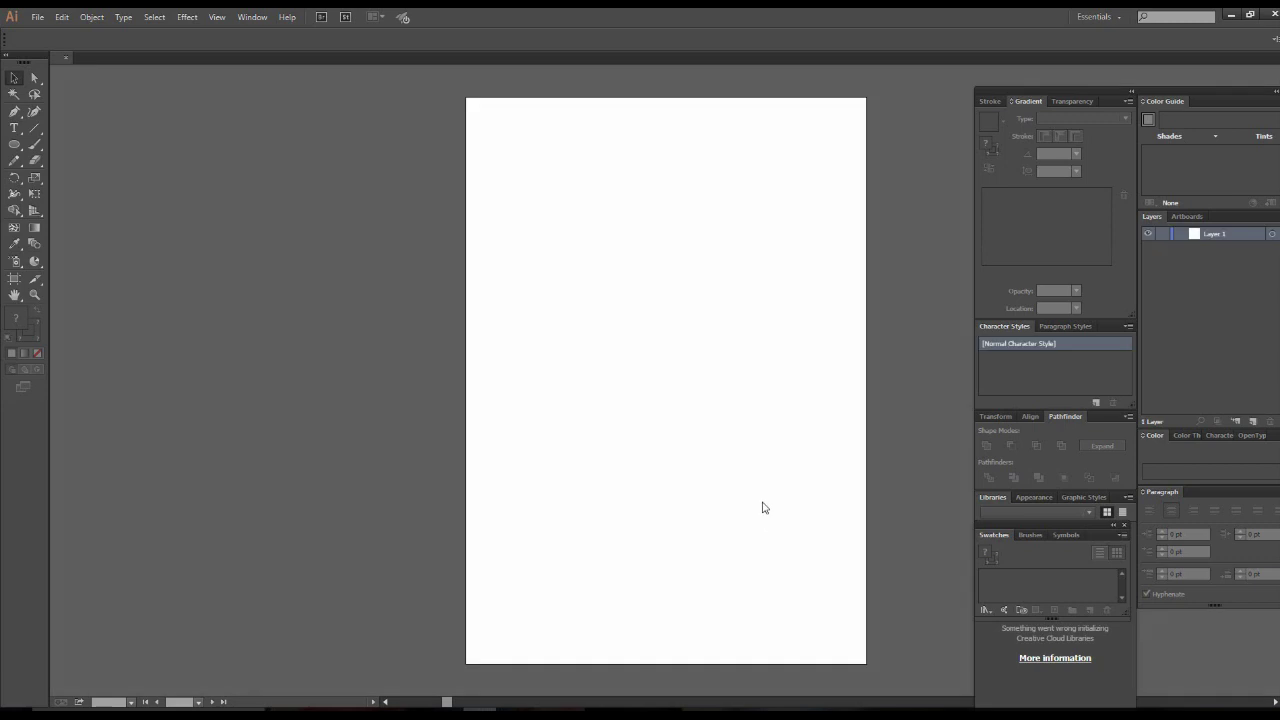
key(ctrl+minus)
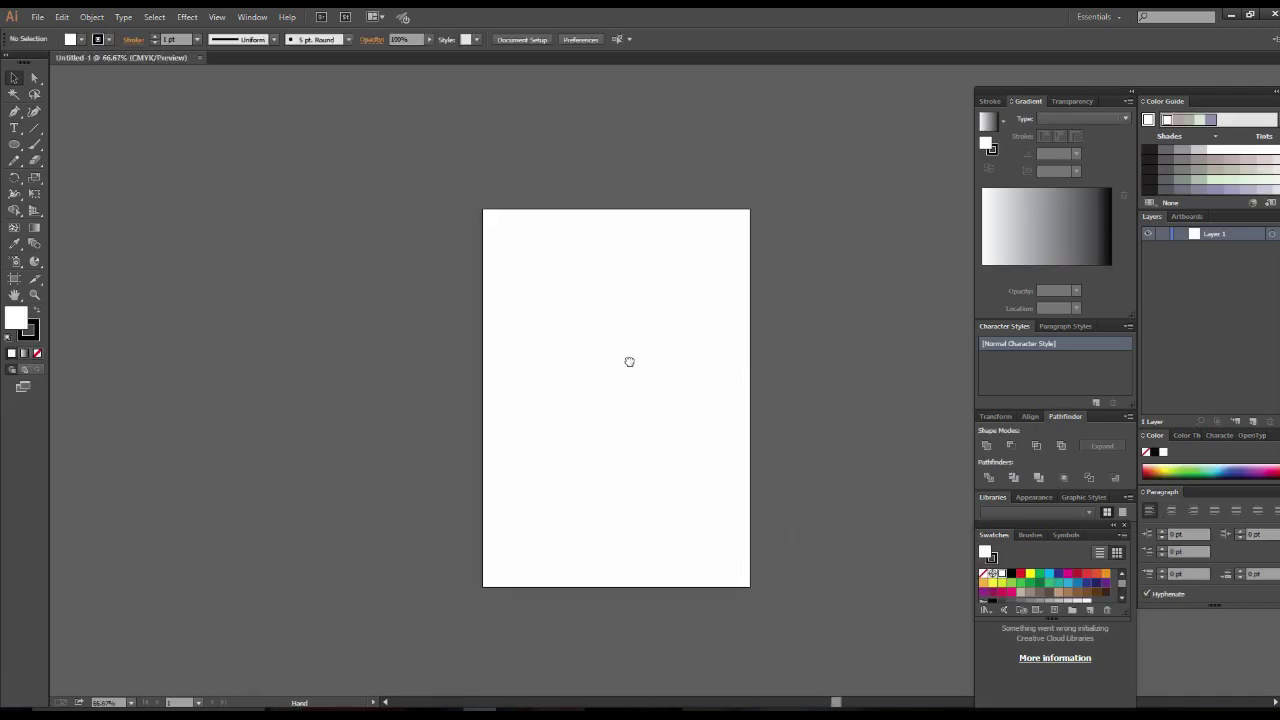
key(ctrl+1)
mouse_move(591, 360)
mouse_down()
mouse_move(606, 340)
mouse_move(623, 374)
mouse_up()
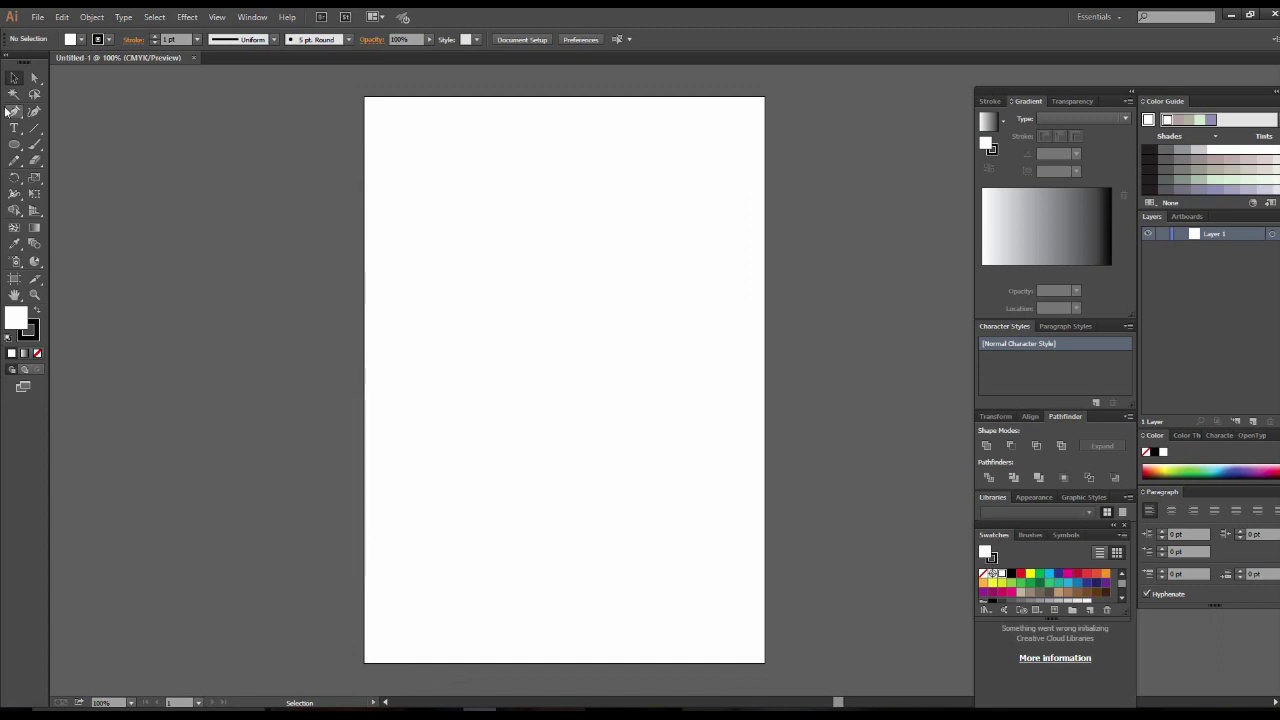
Browse the toolbar's selection, text and shape tools, ending on the shape tools flyout
click(18, 76)
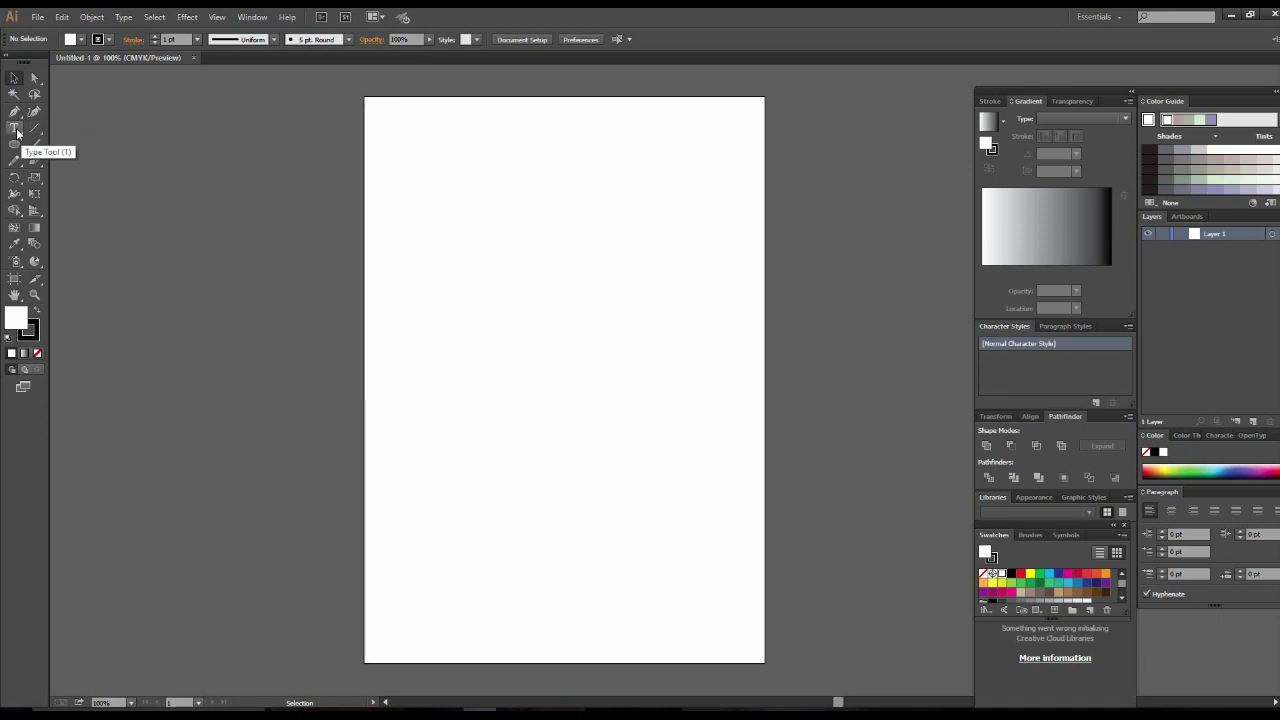
click(16, 128)
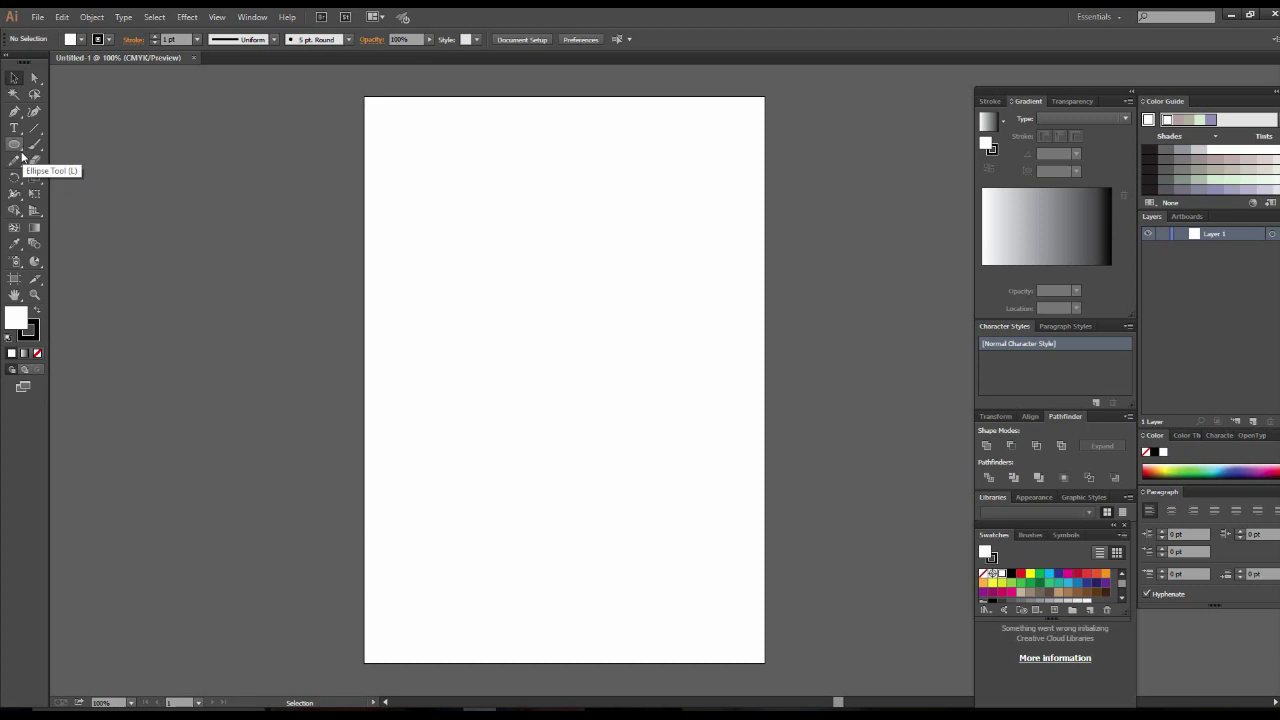
click(21, 150)
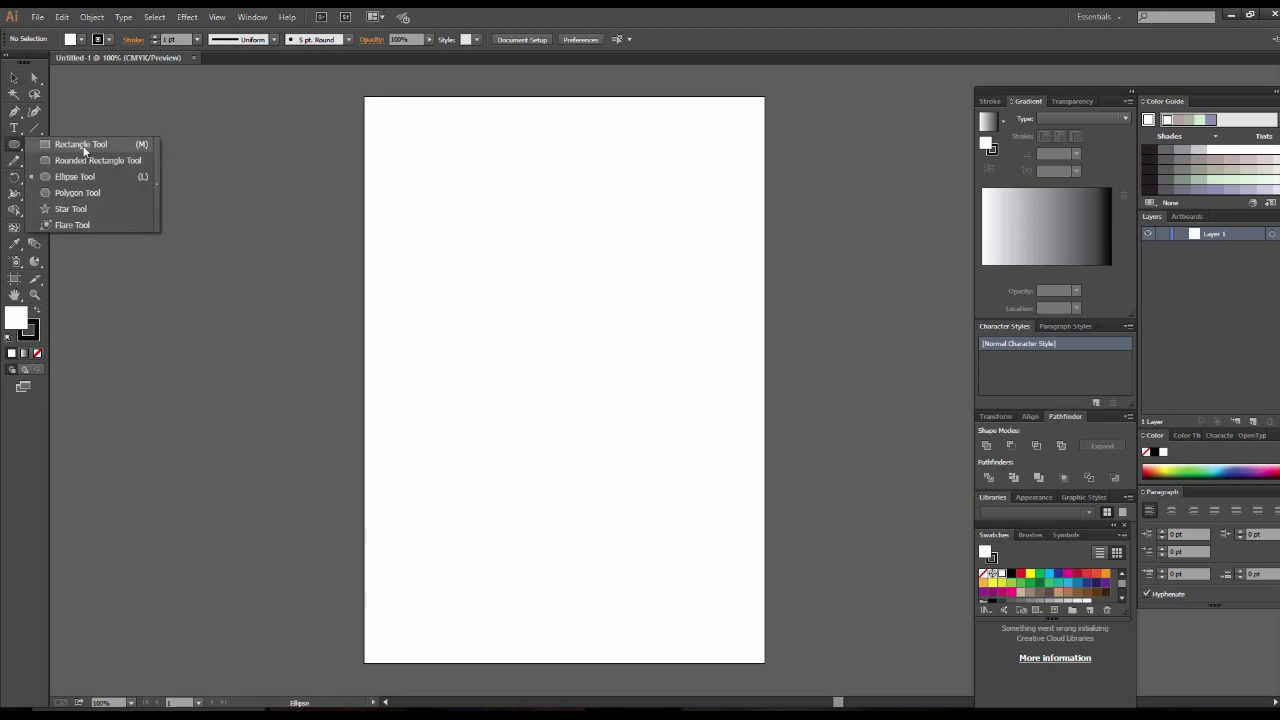
click(15, 133)
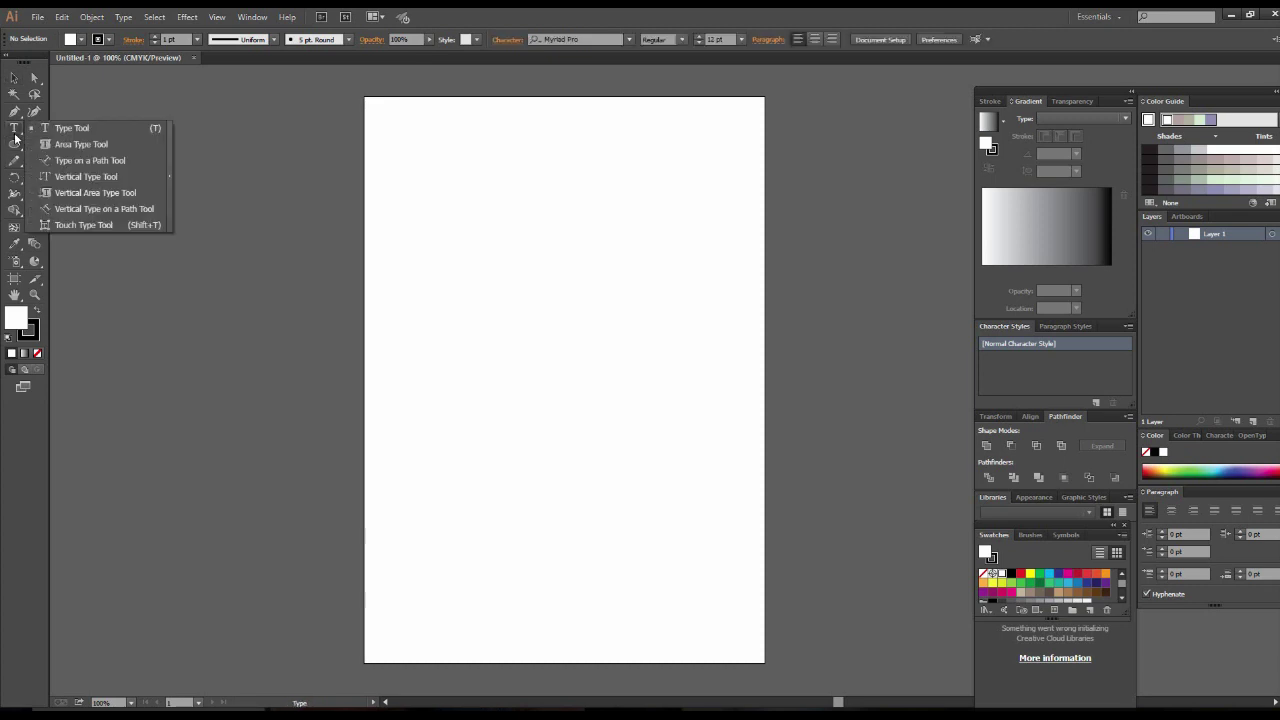
click(11, 424)
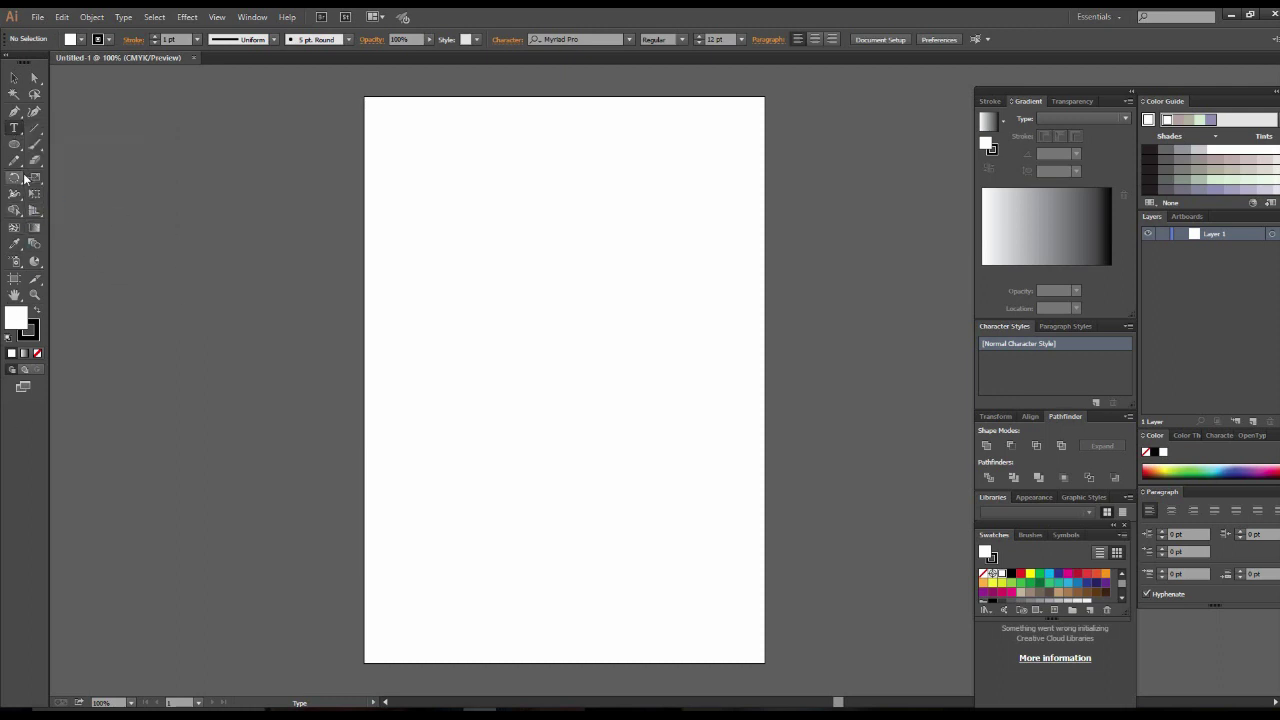
click(15, 145)
Draw a large rectangle on the upper part of the page and zoom in
click(60, 145)
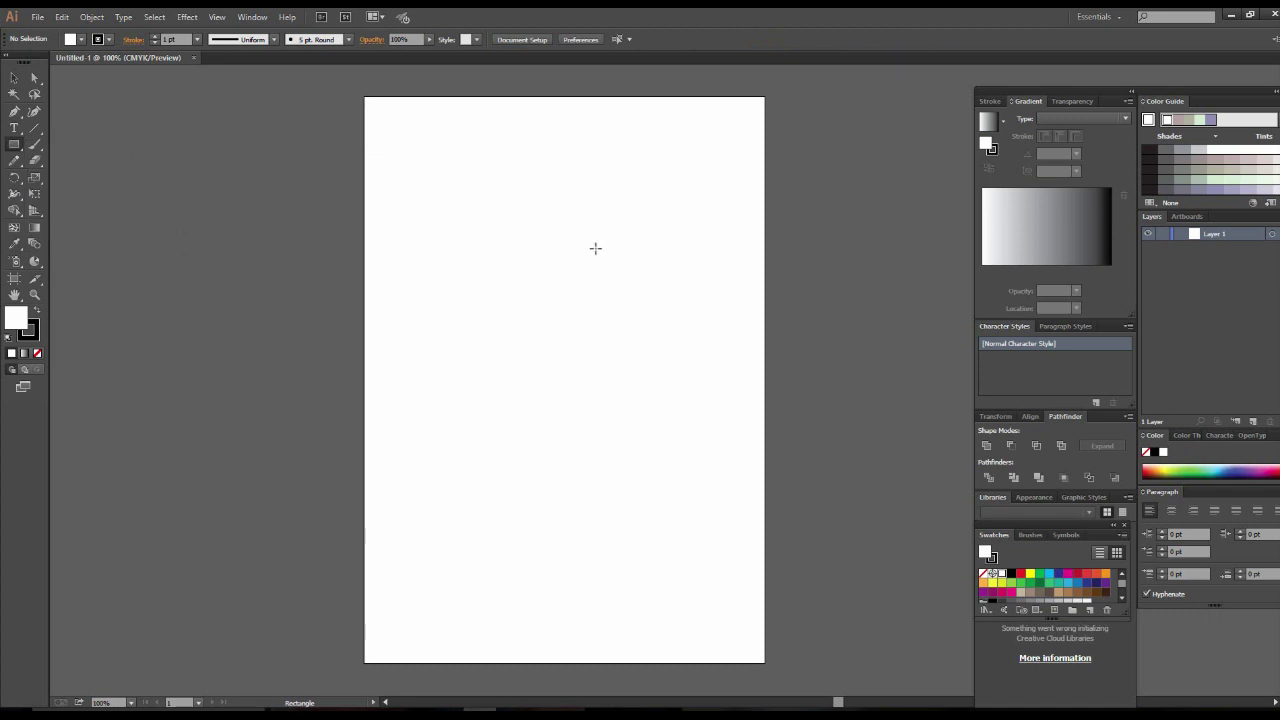
drag(414, 145, 652, 410)
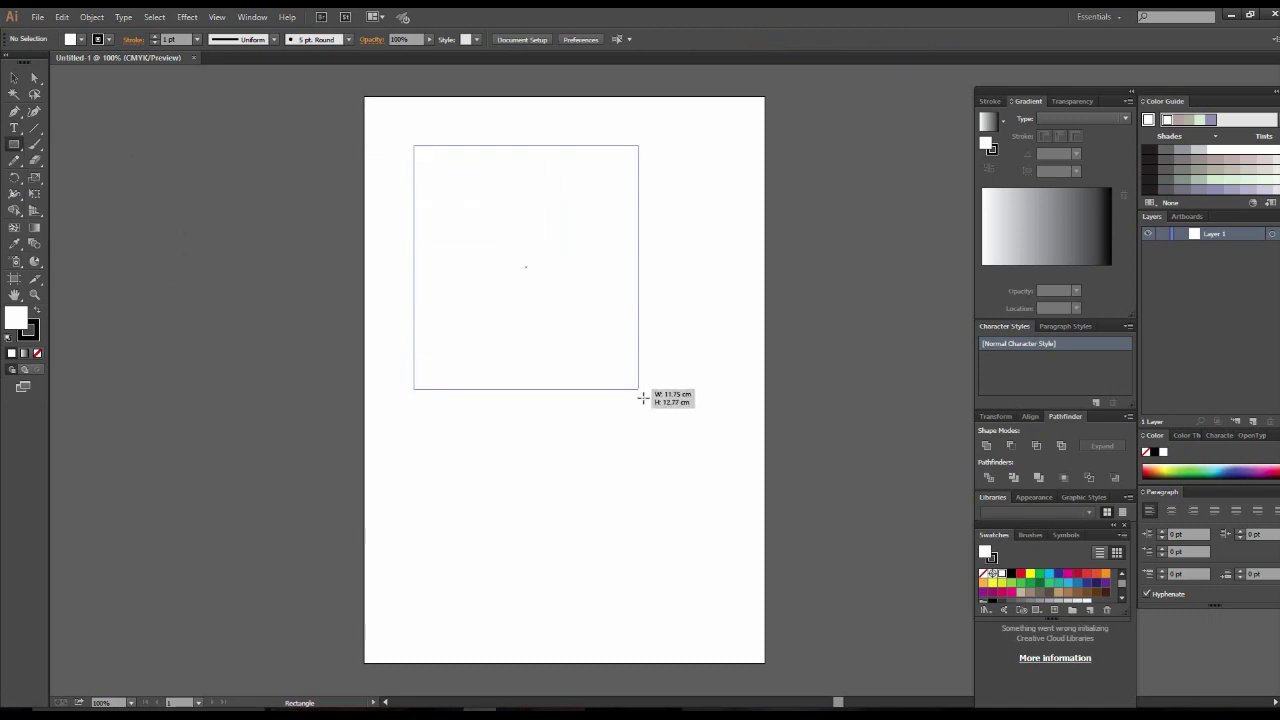
click(14, 78)
key(ctrl+plus)
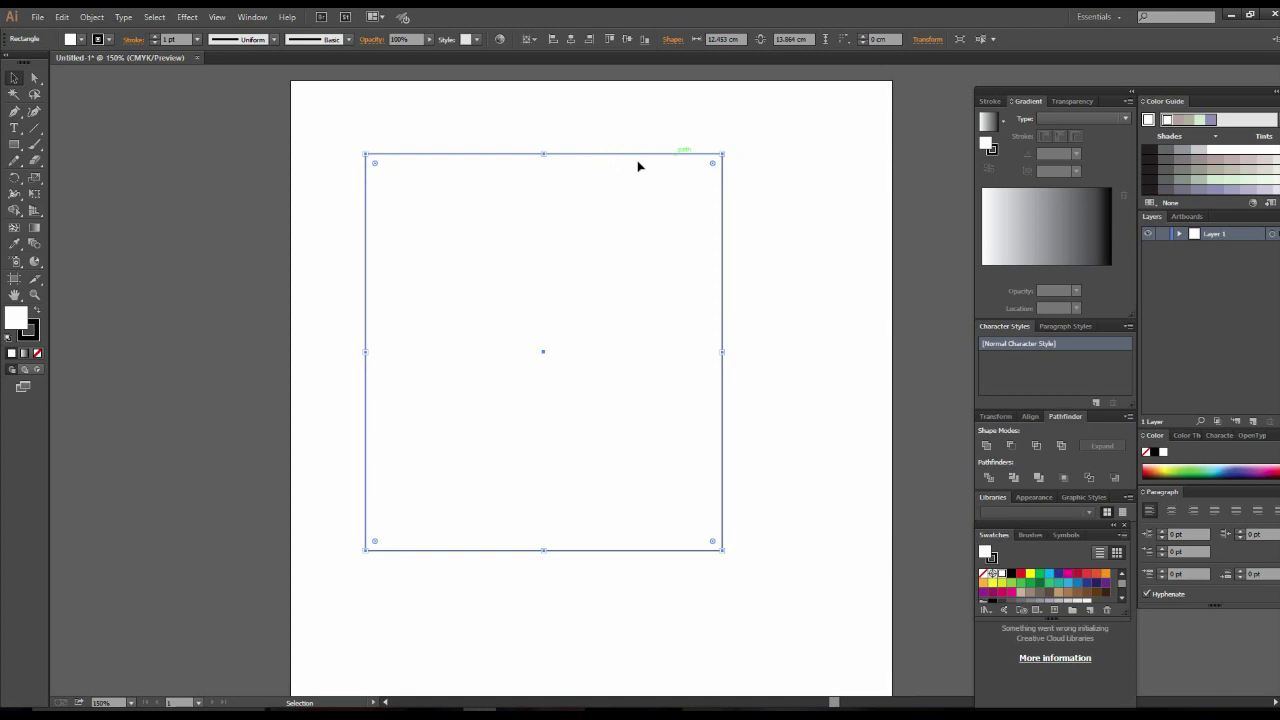
Give the rectangle a brown stroke and tan fill, then deselect it
click(107, 40)
click(68, 68)
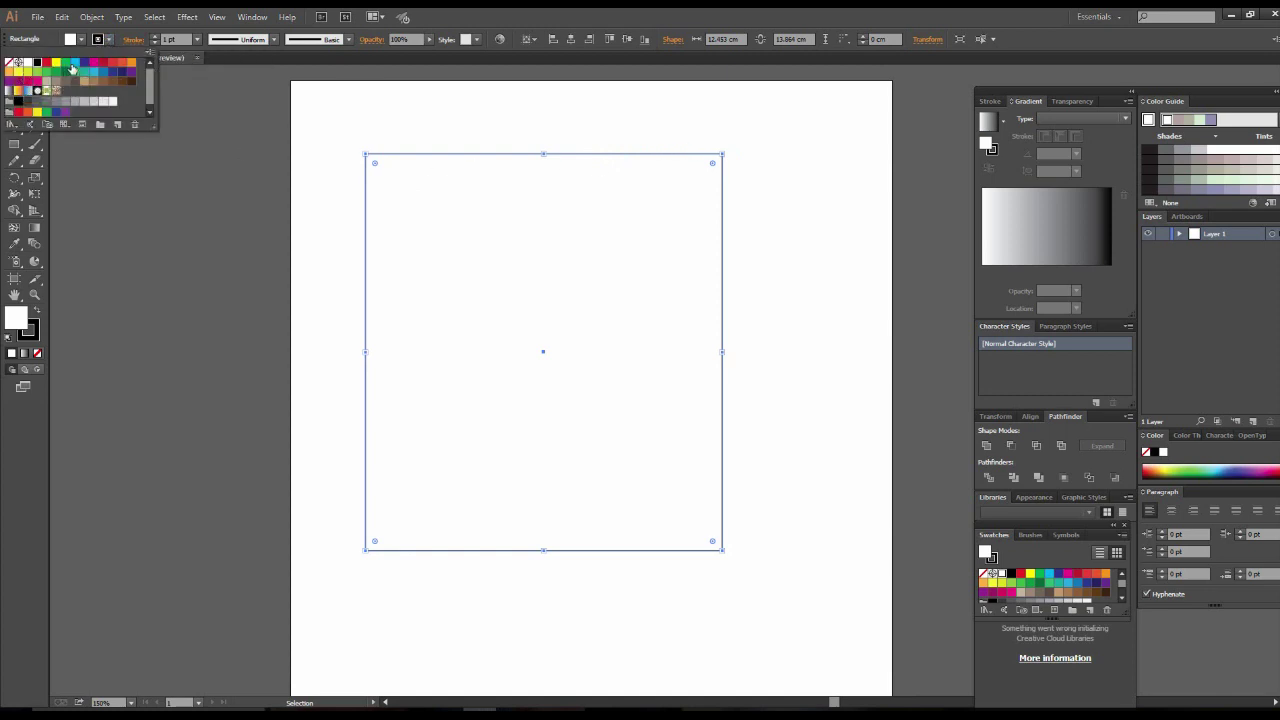
click(97, 89)
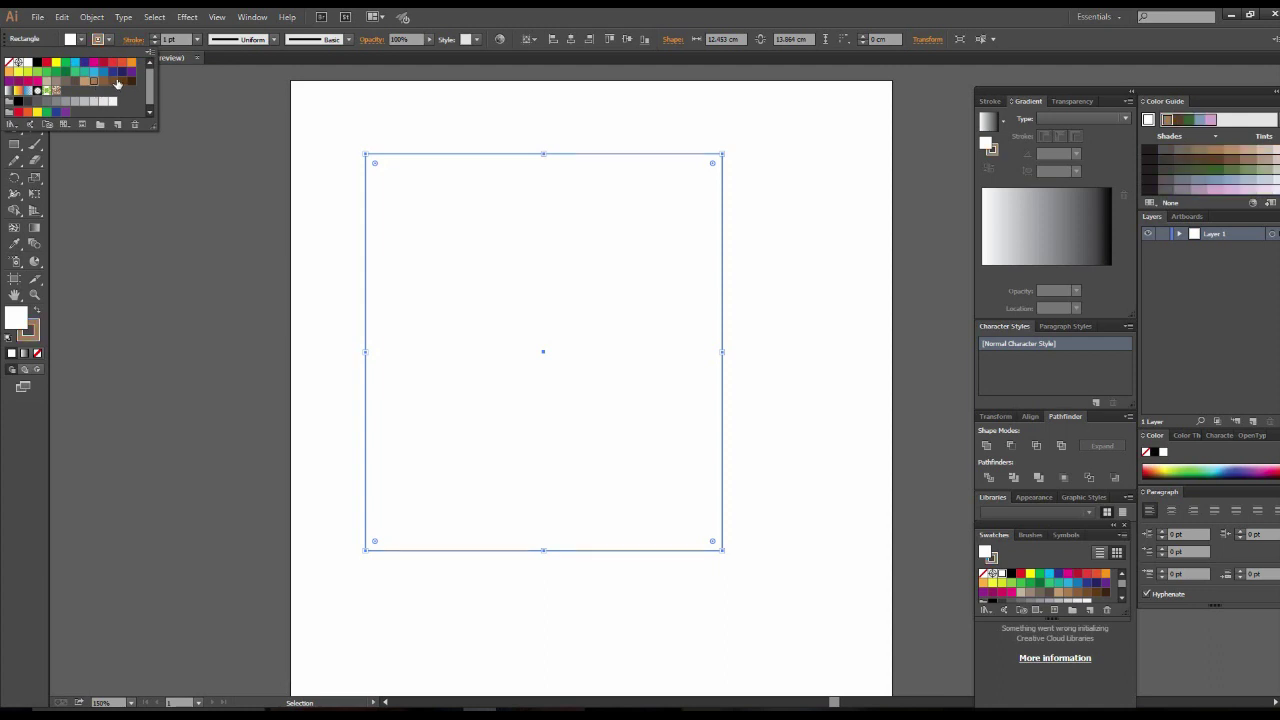
click(75, 48)
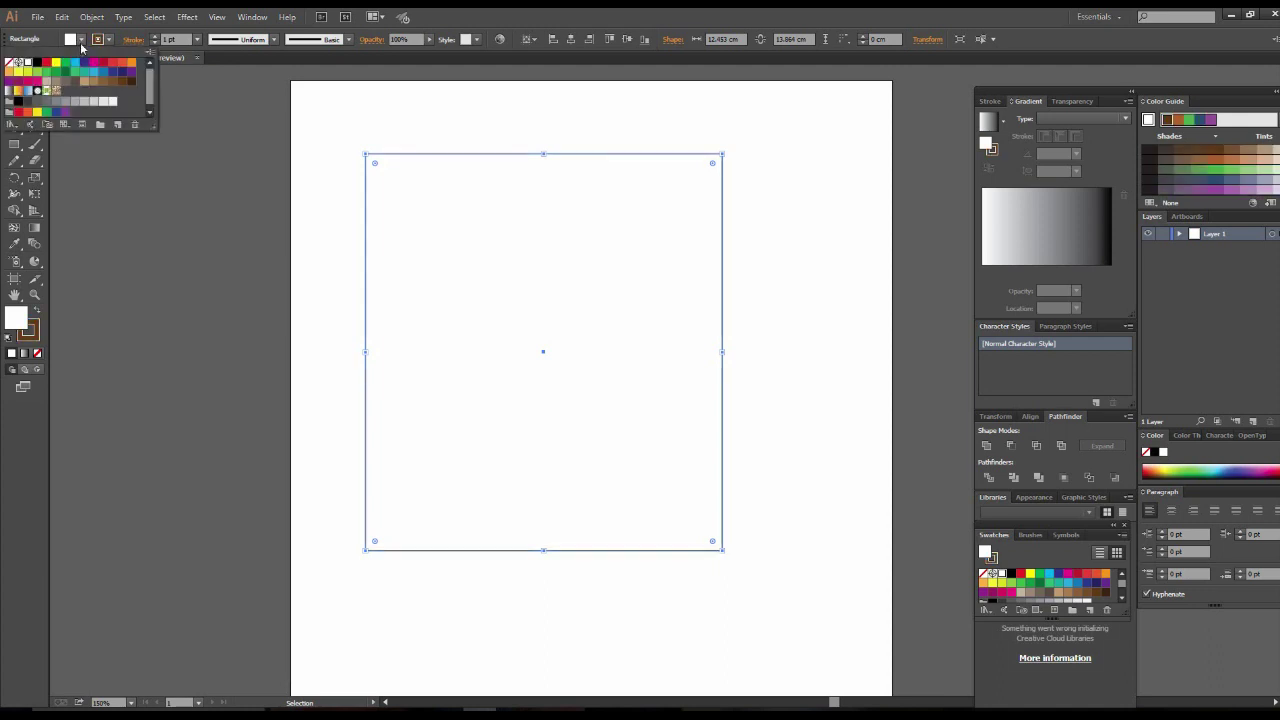
click(73, 63)
click(113, 63)
click(84, 81)
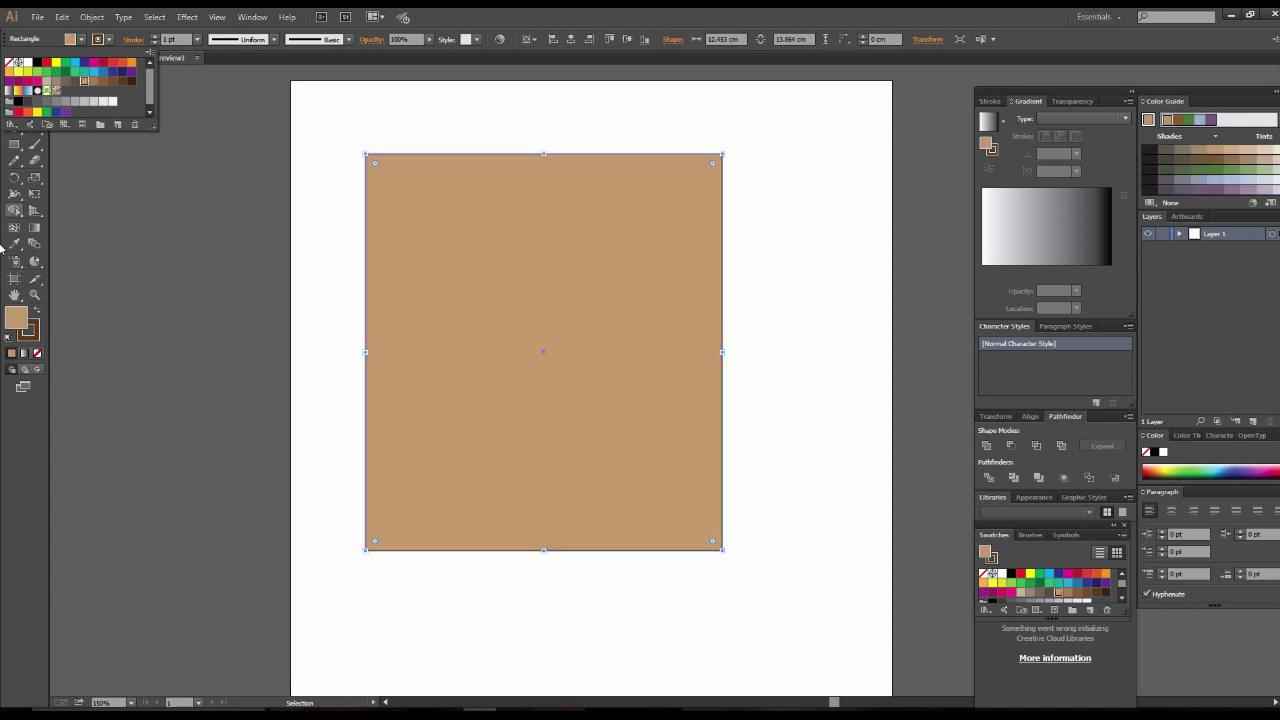
click(462, 240)
click(741, 376)
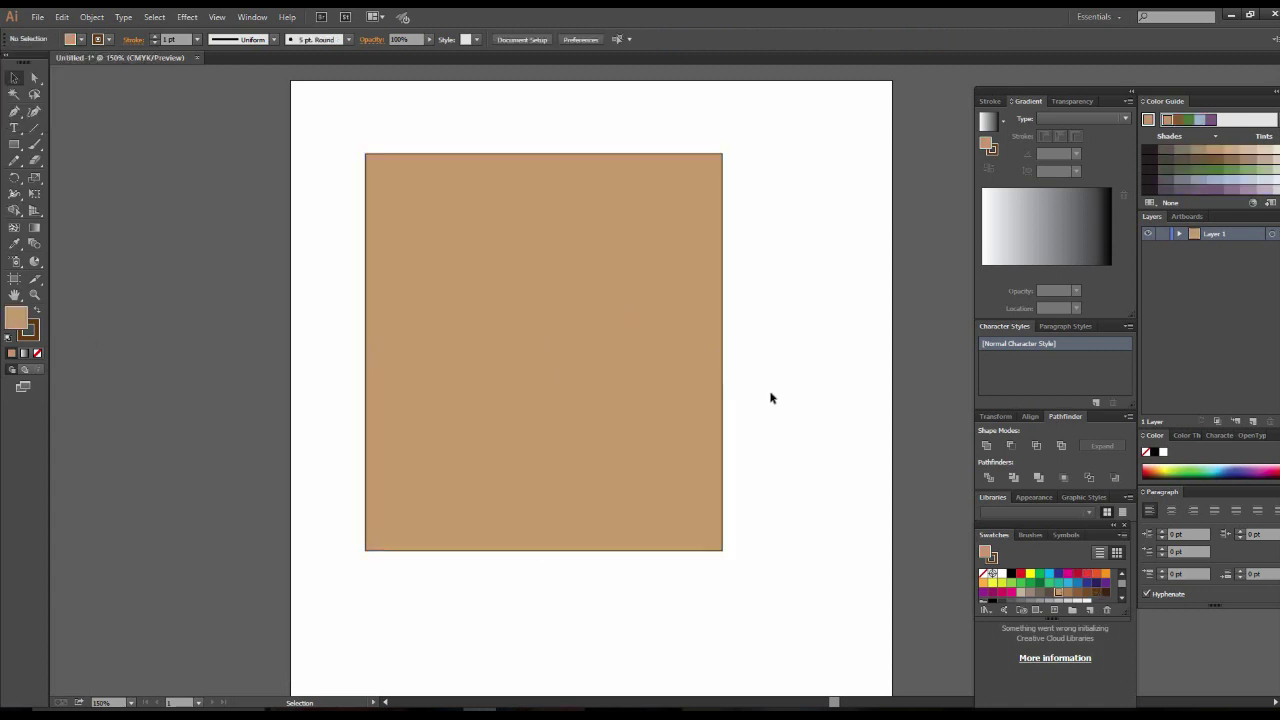
key(ctrl+minus)
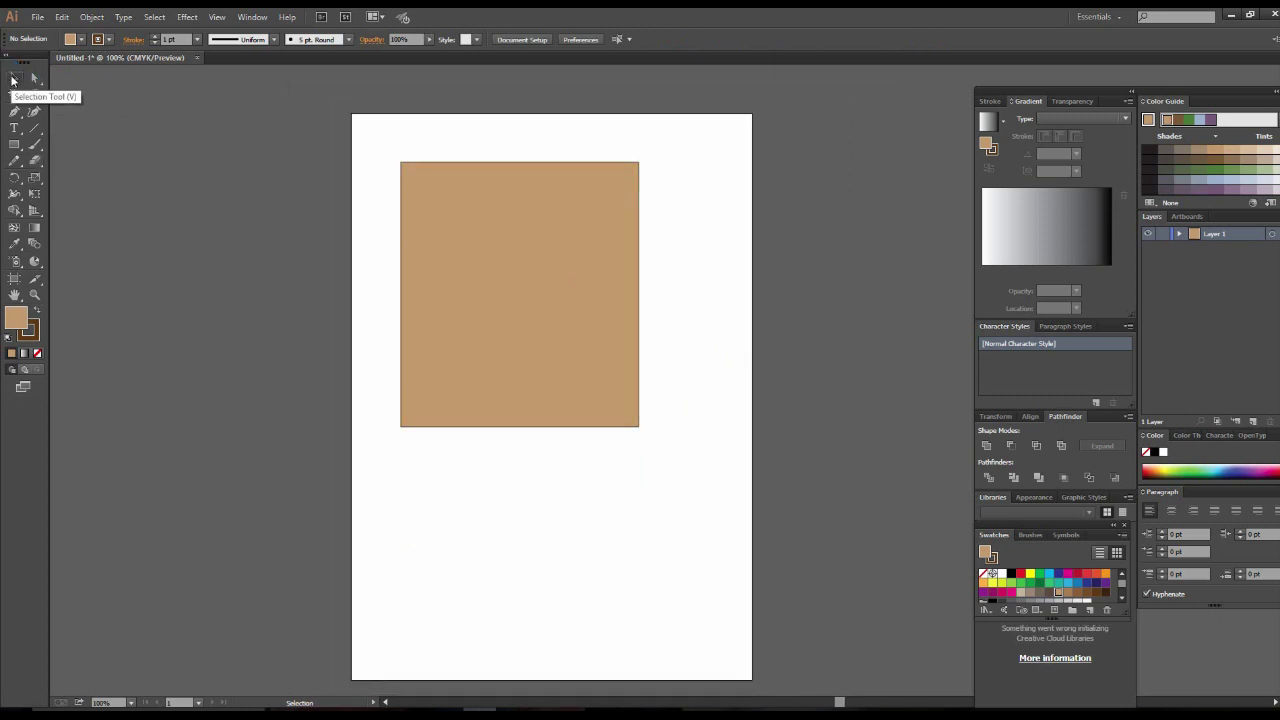
mouse_move(509, 254)
mouse_down()
mouse_move(360, 308)
mouse_move(637, 294)
mouse_move(420, 271)
mouse_move(571, 260)
mouse_move(600, 275)
mouse_move(449, 280)
mouse_move(515, 273)
mouse_up()
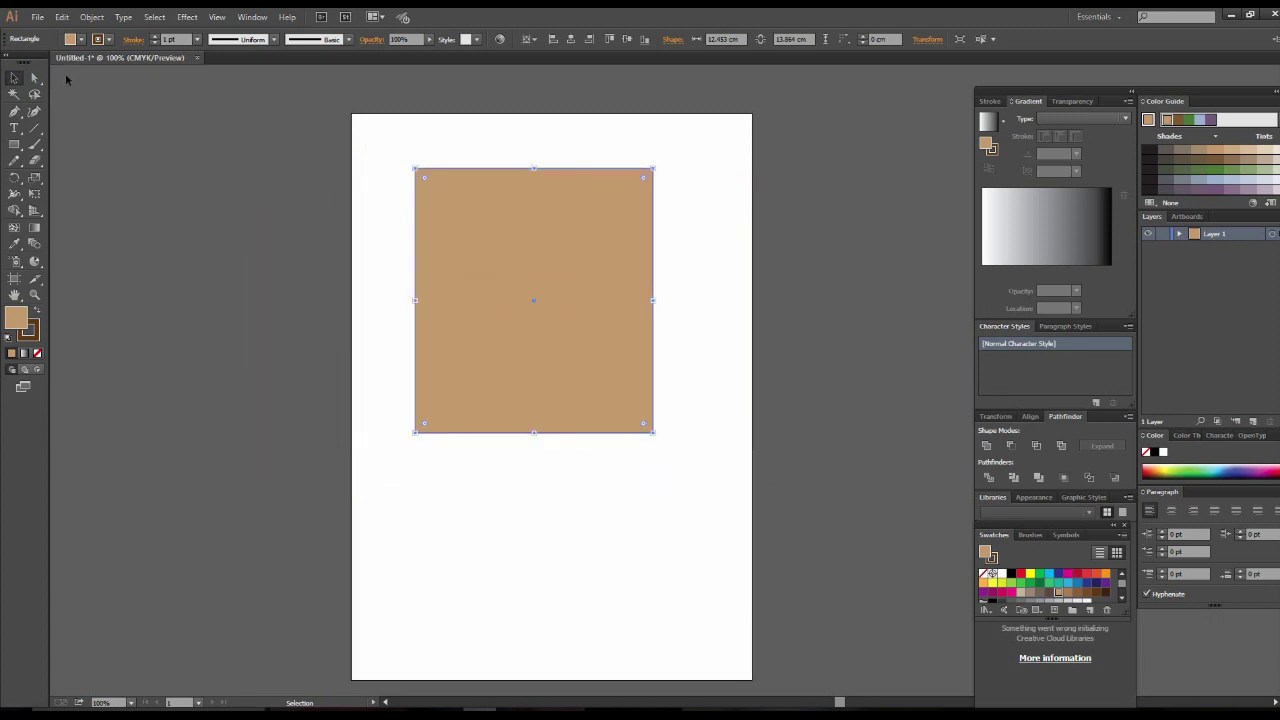
drag(34, 78, 81, 81)
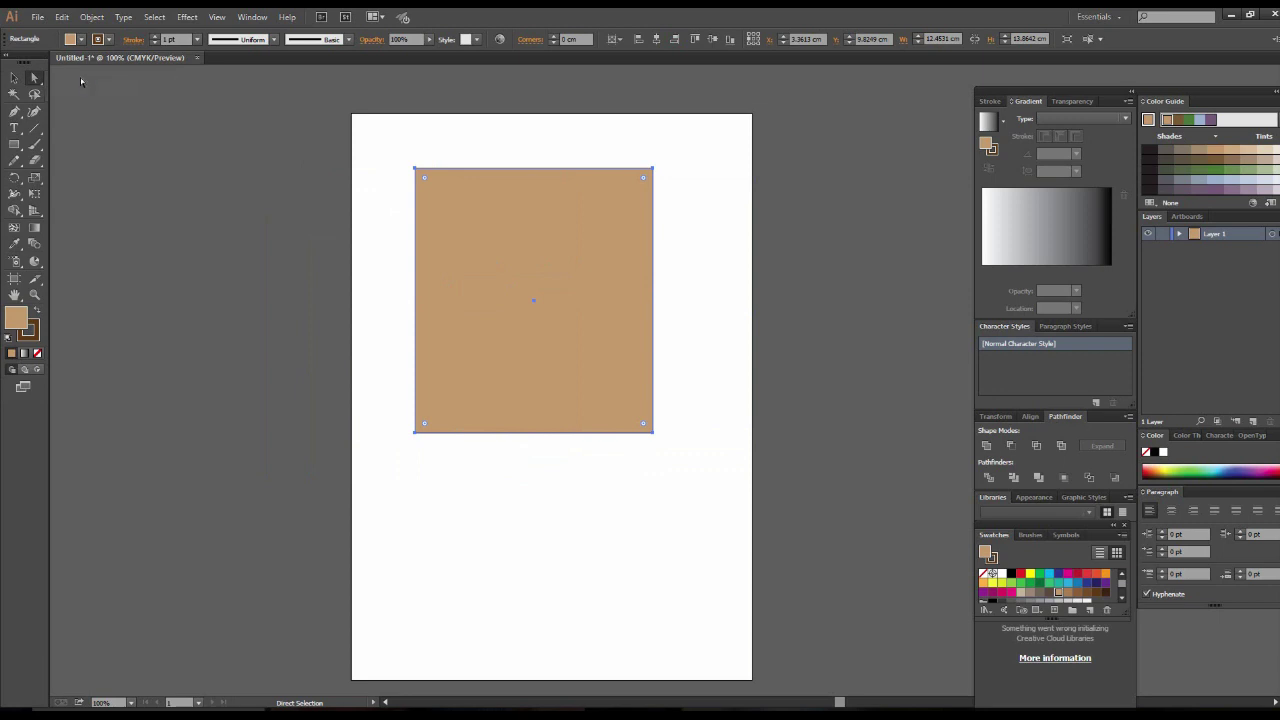
drag(567, 251, 554, 262)
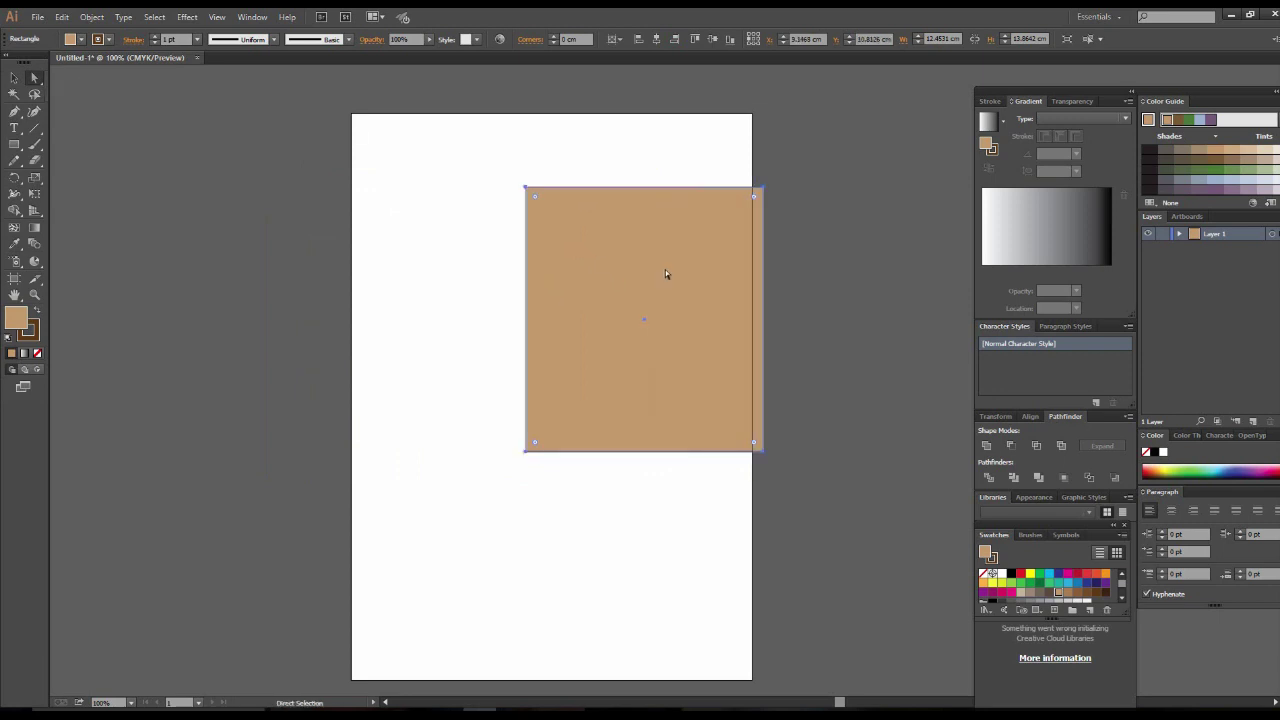
key(z)
click(654, 266)
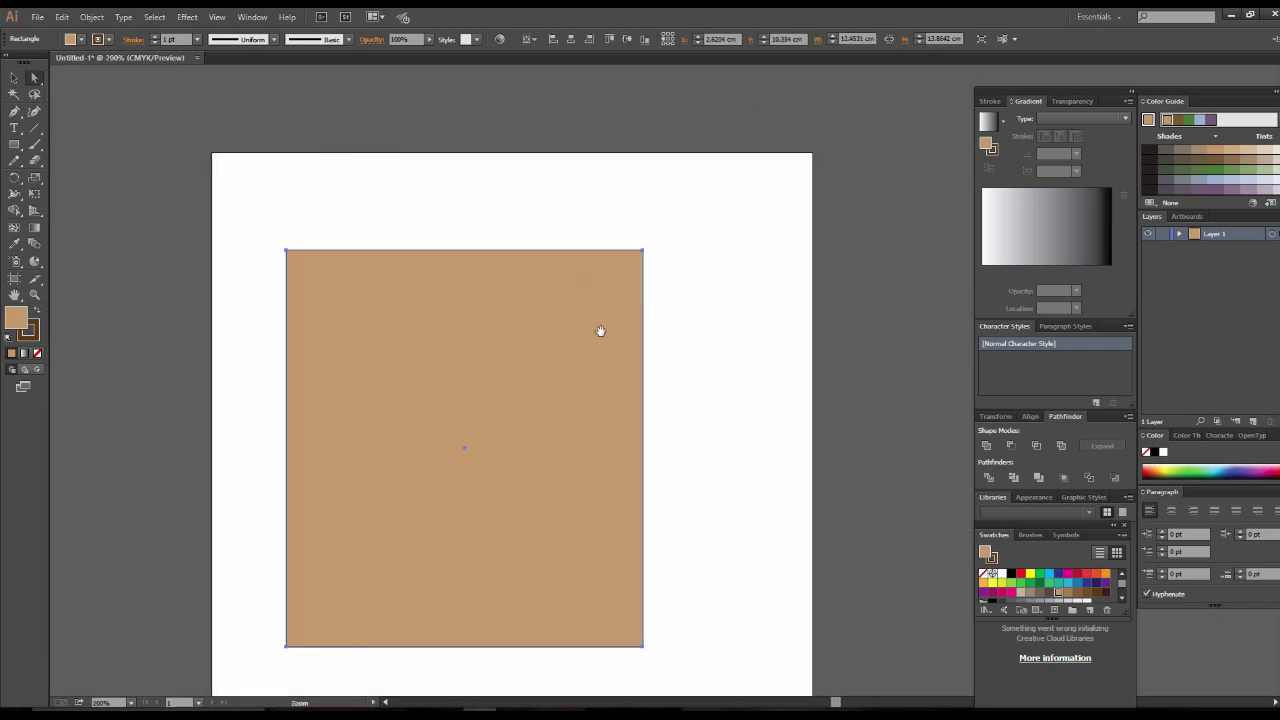
click(600, 331)
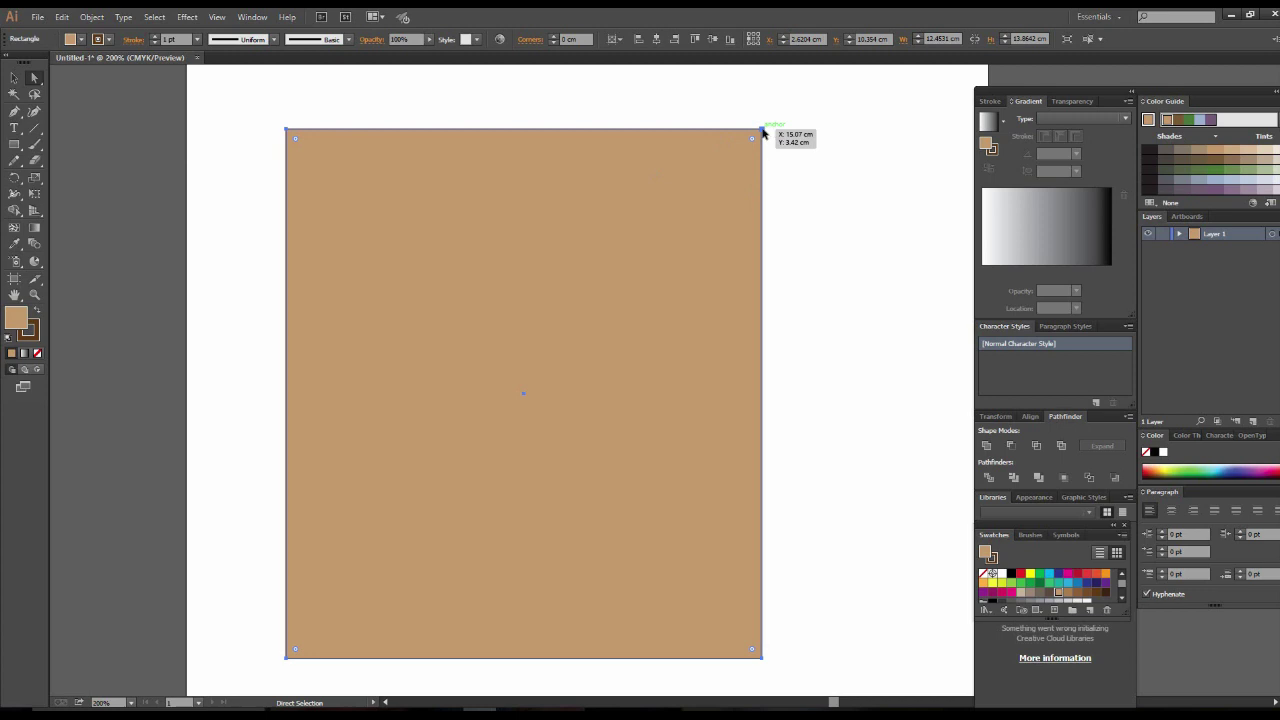
click(762, 130)
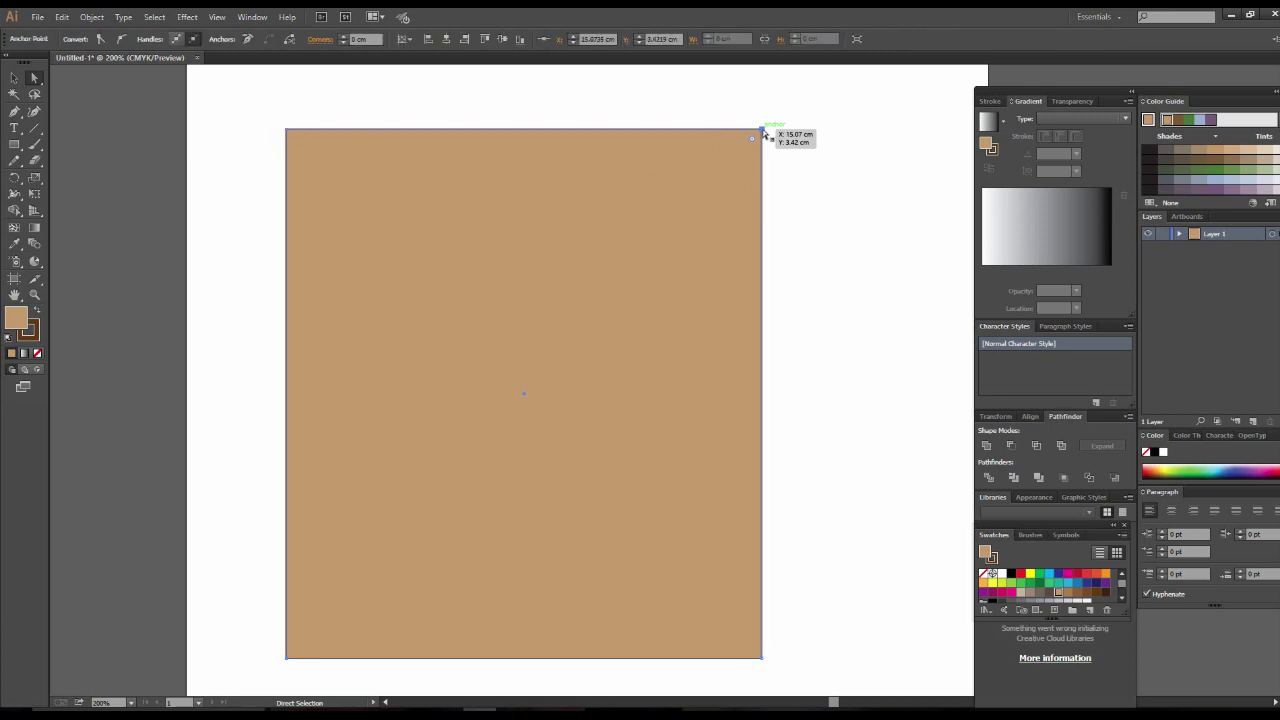
drag(762, 131, 522, 395)
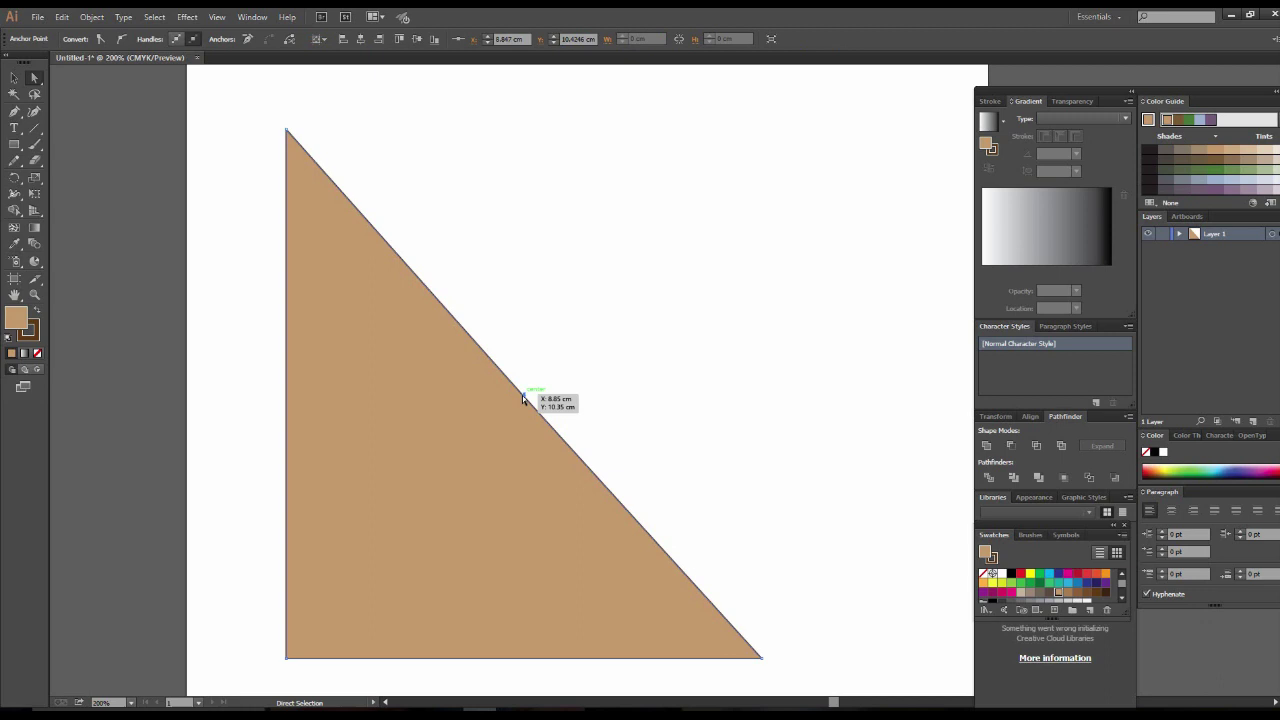
drag(522, 395, 593, 314)
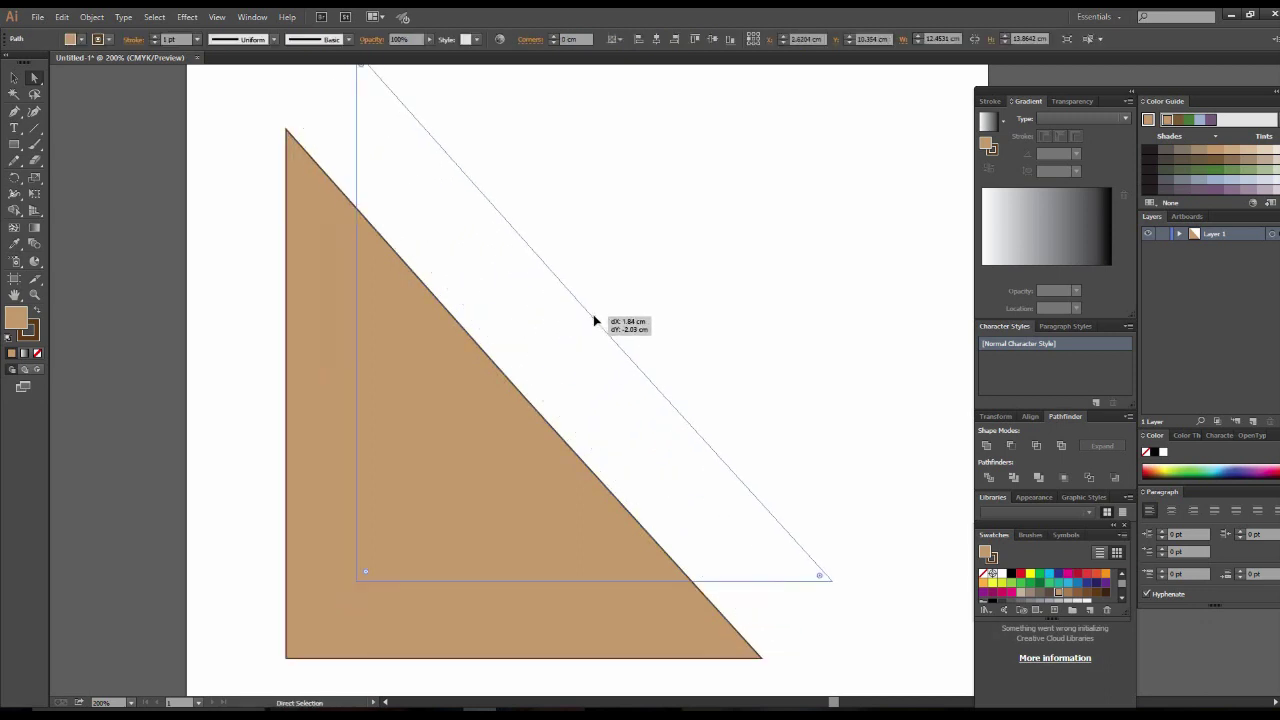
drag(600, 391, 679, 378)
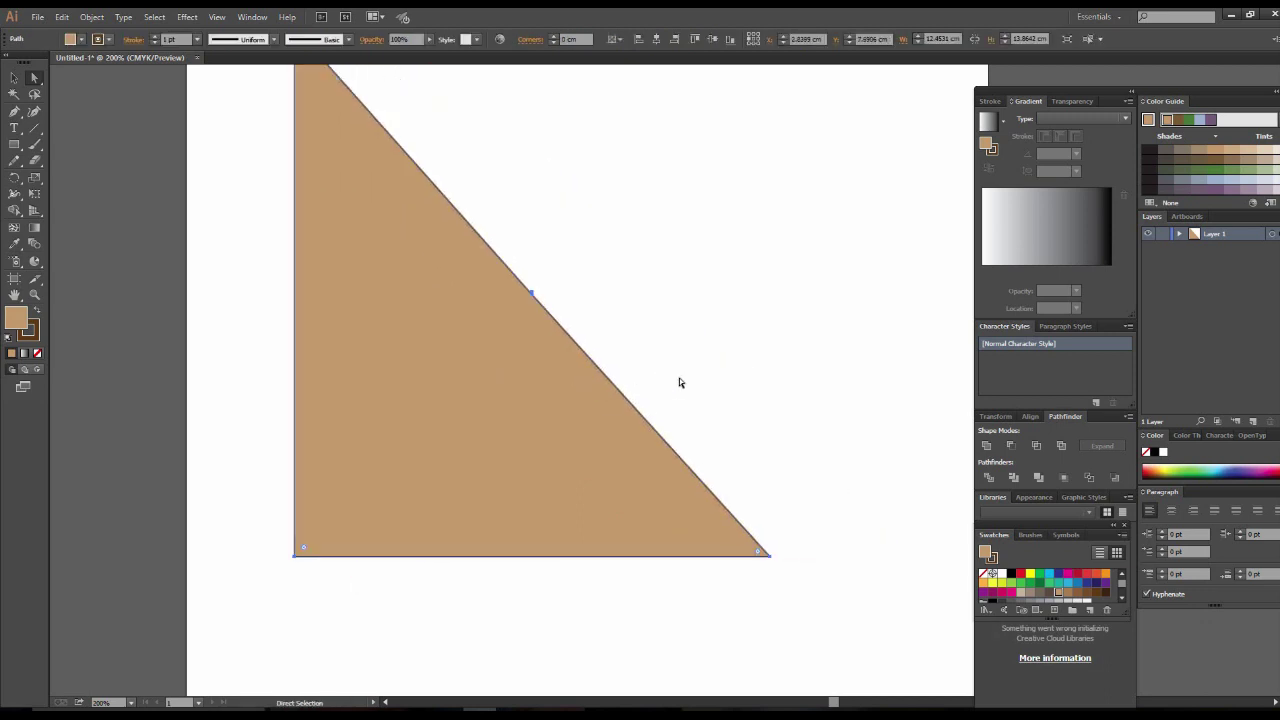
key(ctrl+minus)
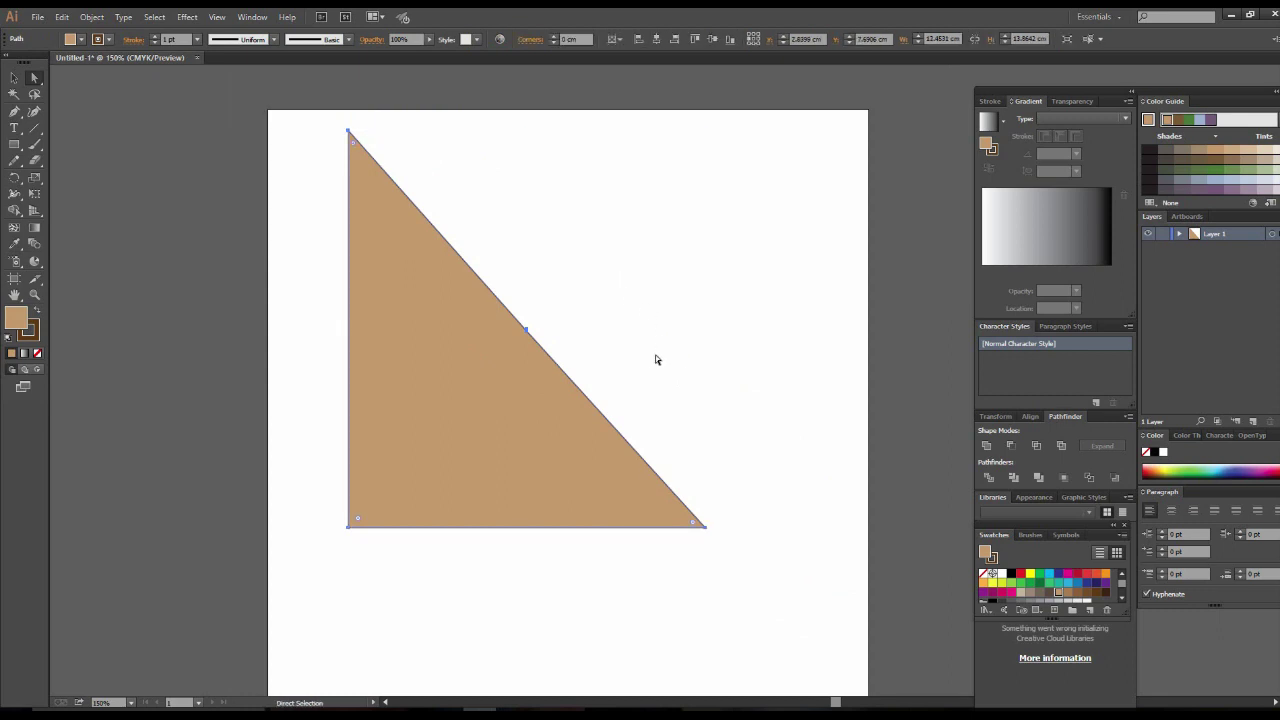
key(v)
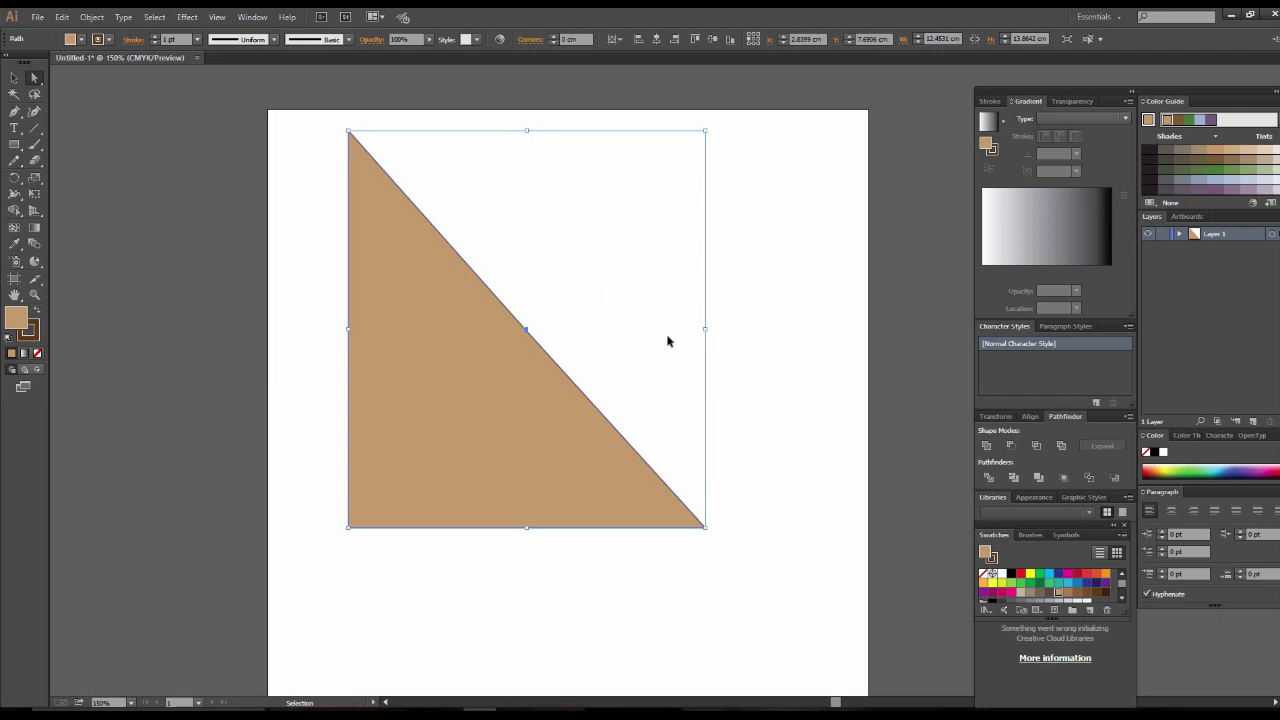
key(shift+Right)
key(shift+Right)
key(shift+Right)
key(shift+Down)
key(ctrl+z)
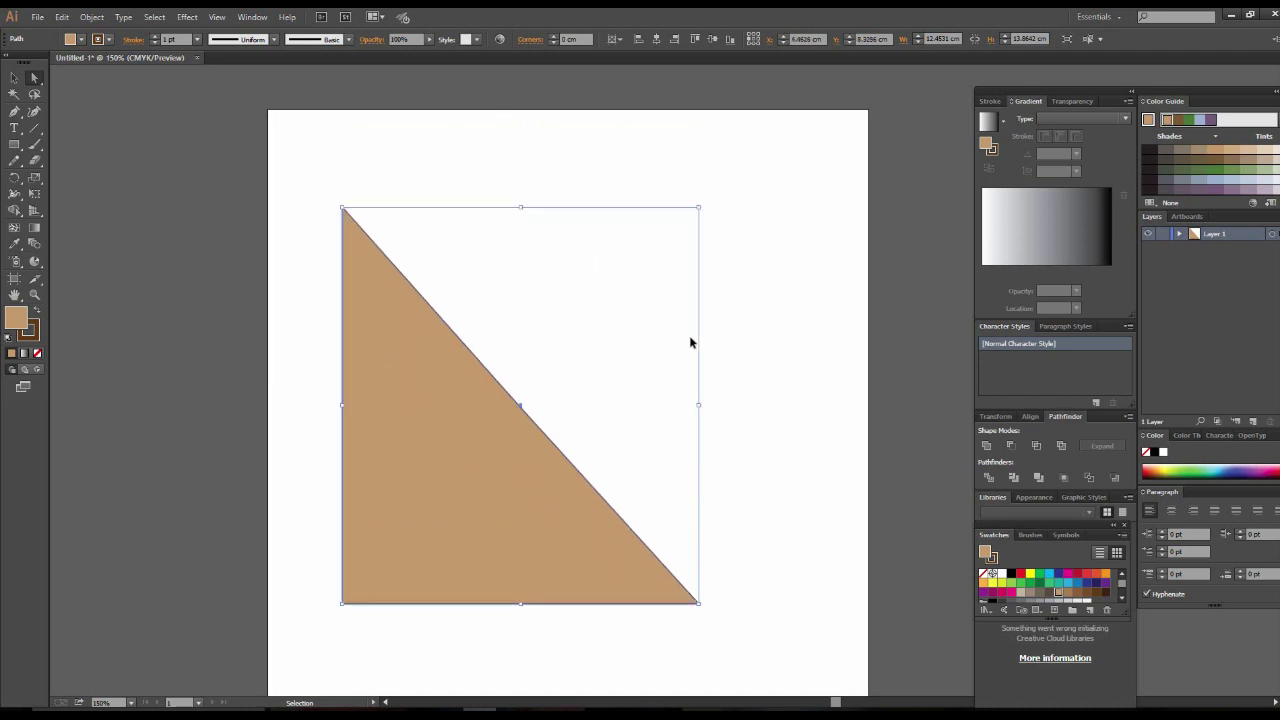
key(ctrl+z)
Sketch a trial curved path with the Pen tool, undoing its last point
click(781, 340)
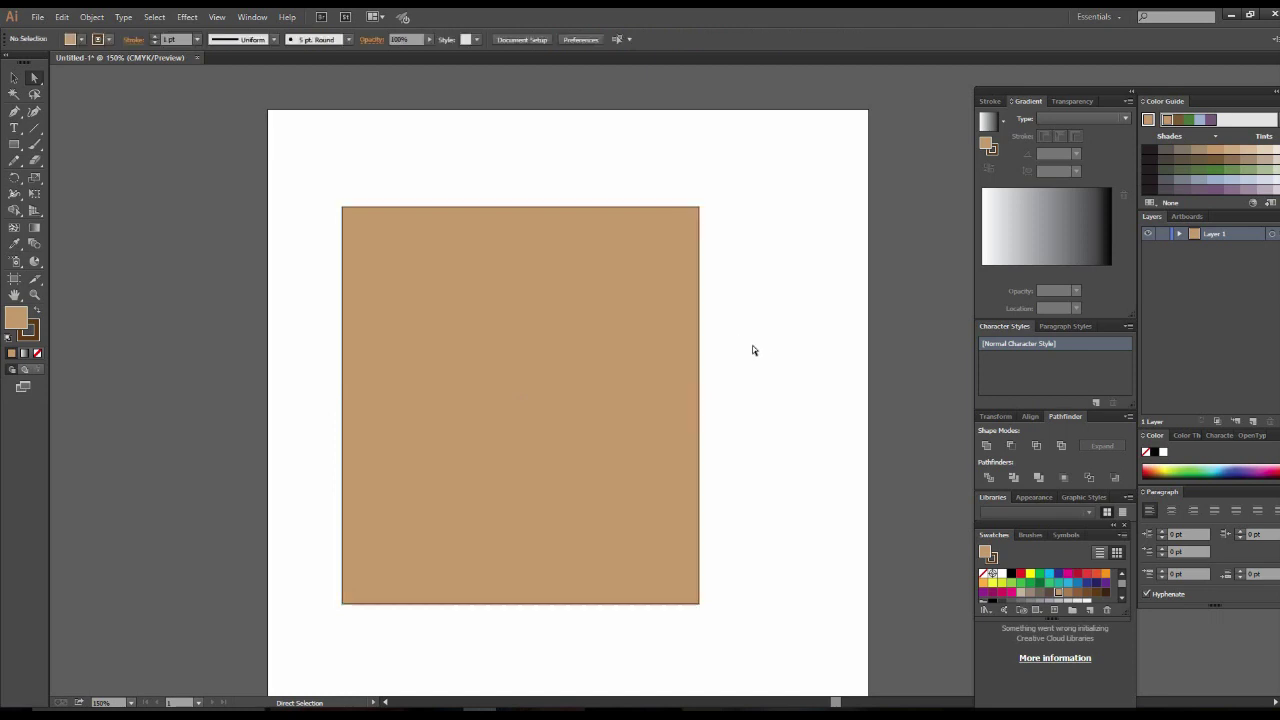
scroll(614, 371, down, 2)
key(v)
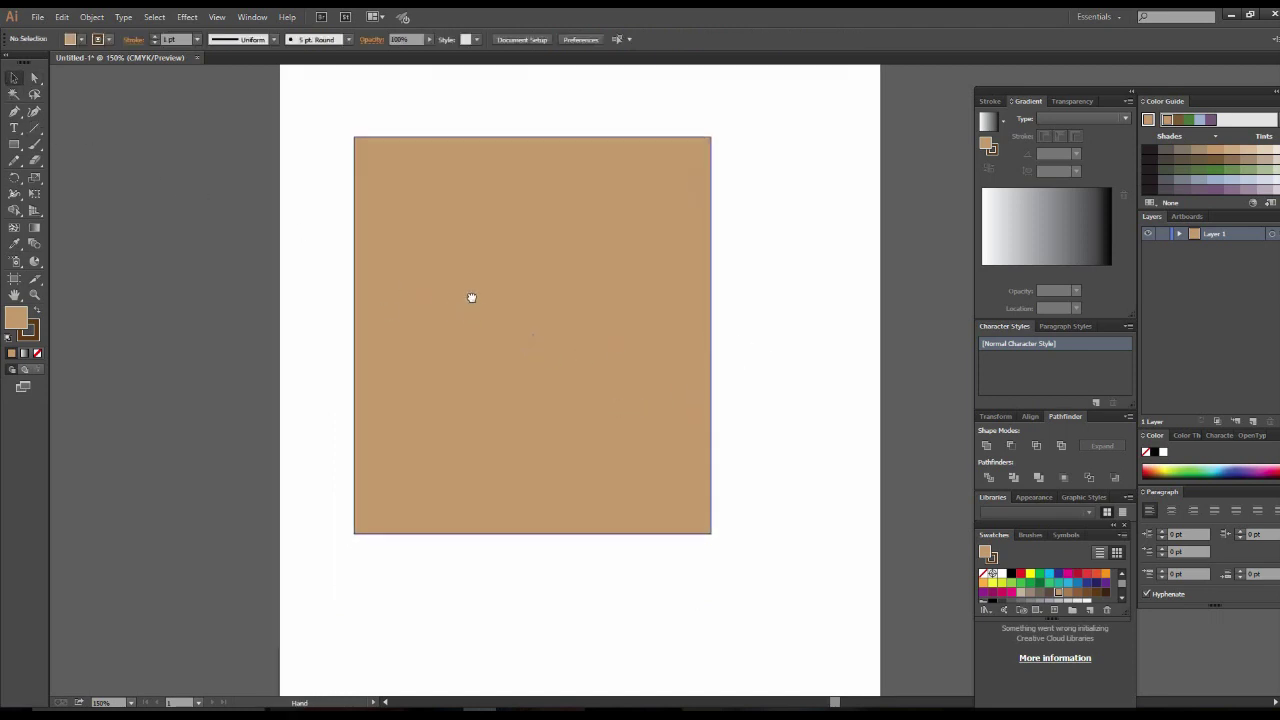
scroll(471, 297, down, 1)
click(14, 112)
scroll(454, 309, right, 5)
scroll(454, 309, up, 1)
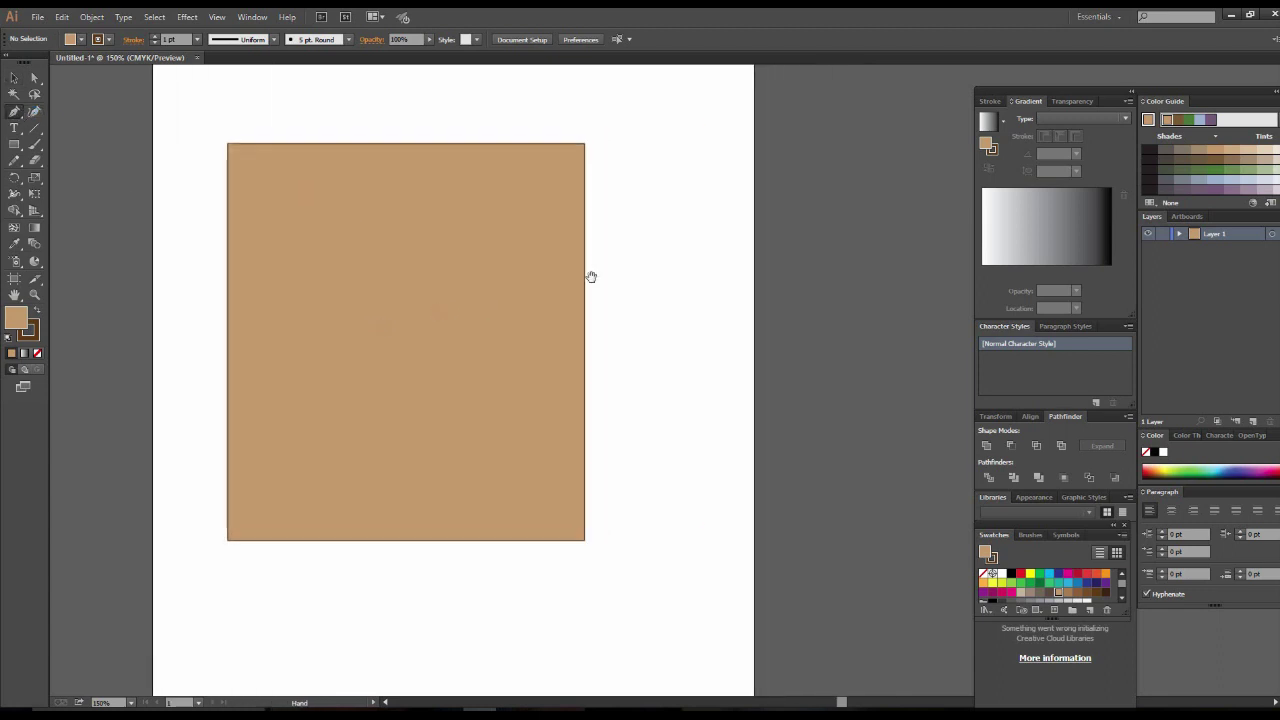
click(669, 185)
drag(723, 311, 705, 380)
click(698, 380)
mouse_move(693, 427)
mouse_down()
mouse_move(735, 463)
mouse_move(725, 404)
mouse_up()
mouse_move(739, 481)
mouse_down()
mouse_move(717, 498)
mouse_move(737, 508)
mouse_up()
key(ctrl+z)
key(ctrl+z)
key(ctrl+z)
key(ctrl+z)
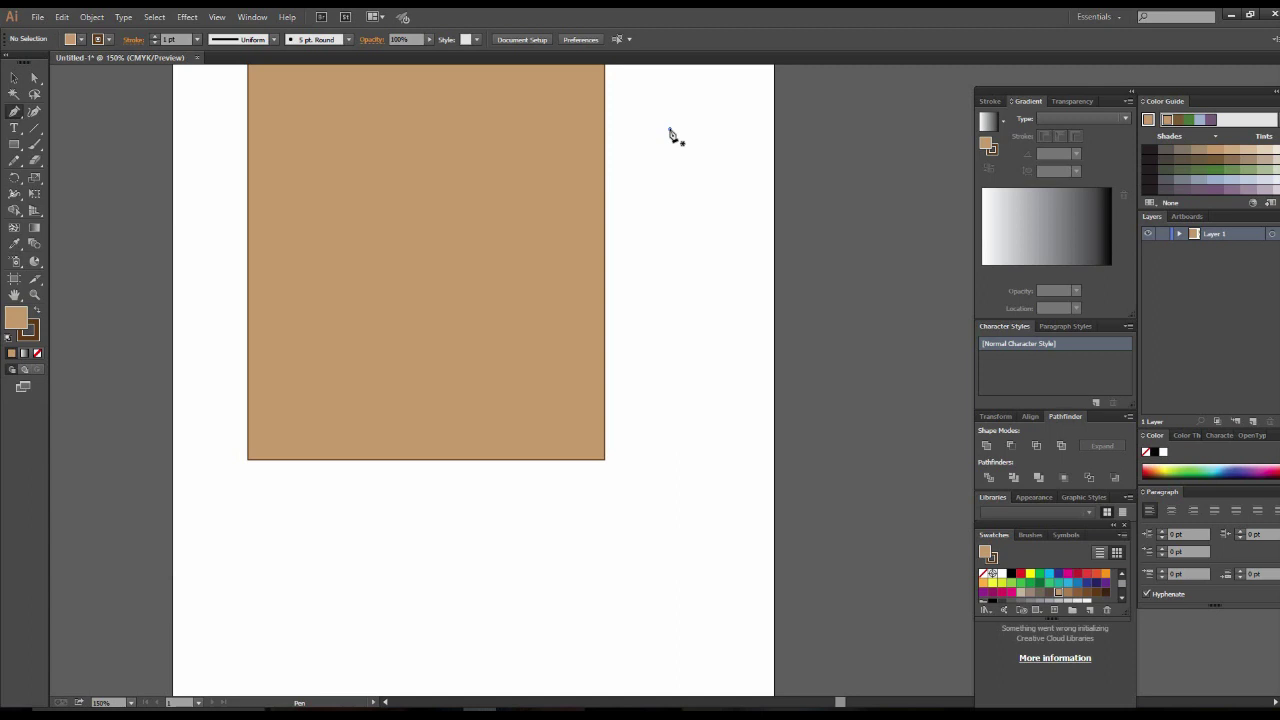
Redraw the crescent path beside the rectangle and undo its extra segment
click(669, 129)
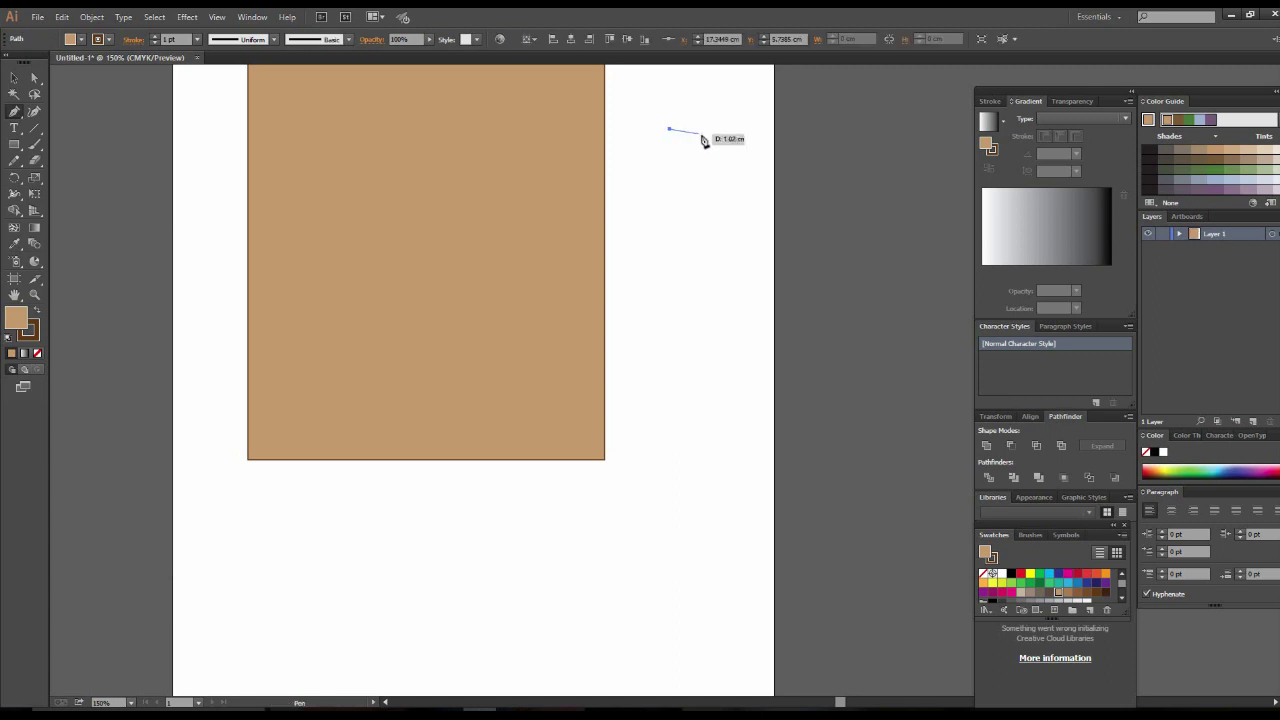
click(740, 307)
drag(740, 307, 699, 489)
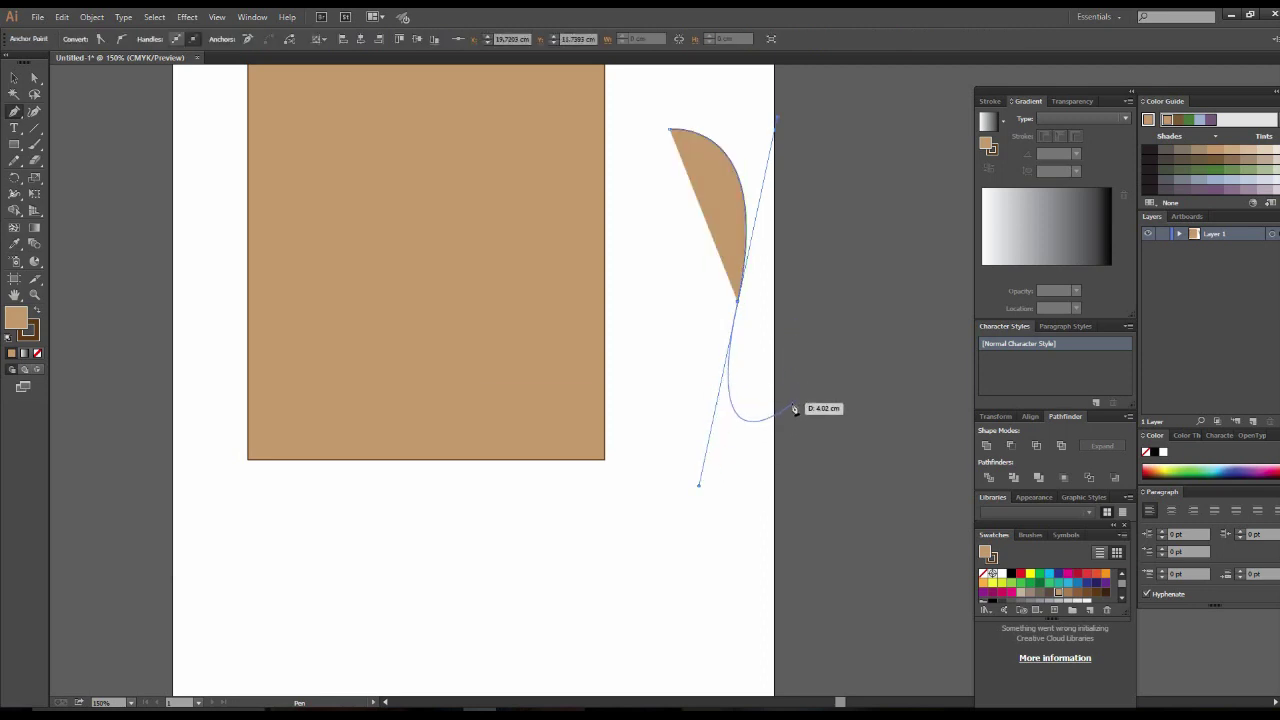
click(787, 410)
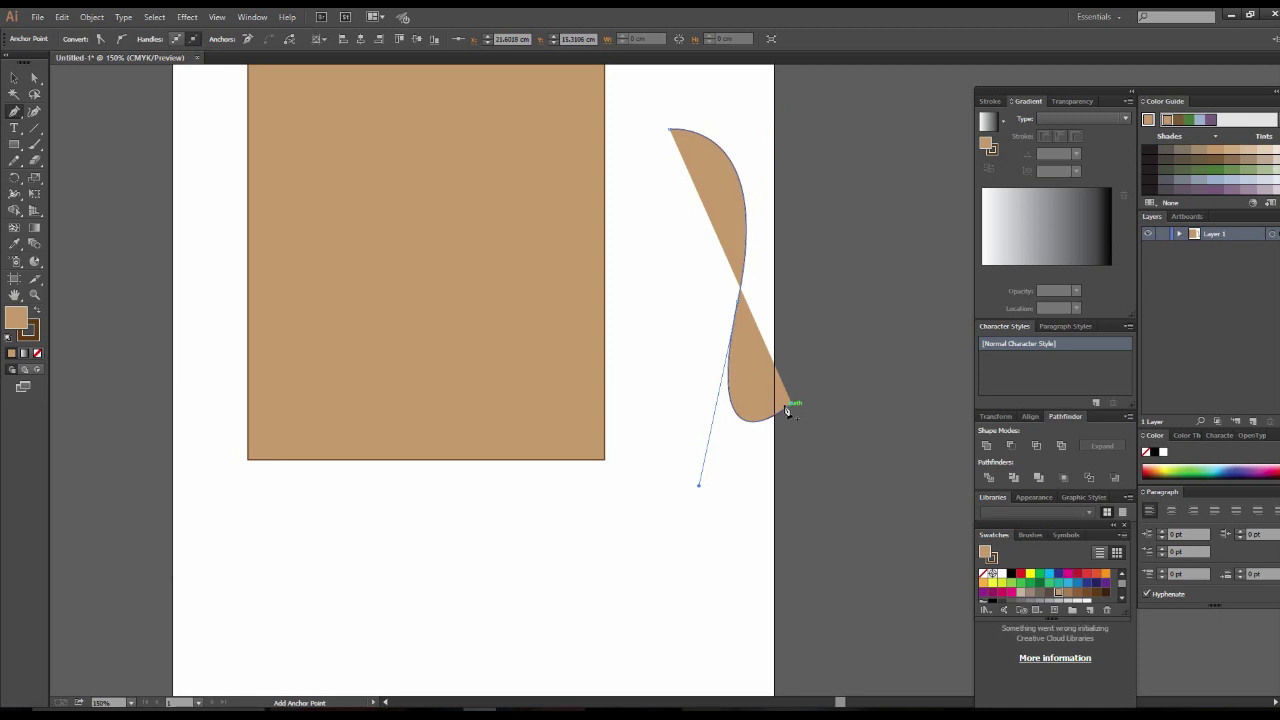
key(ctrl)
click(13, 80)
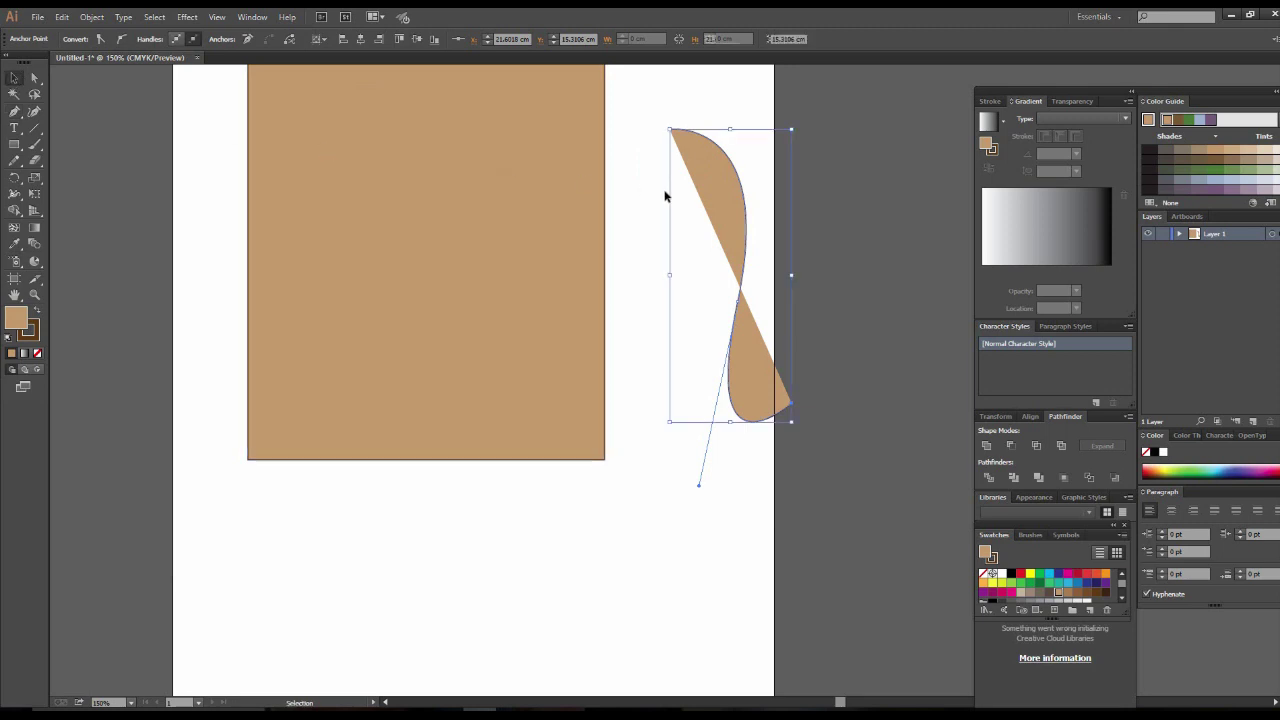
key(ctrl+z)
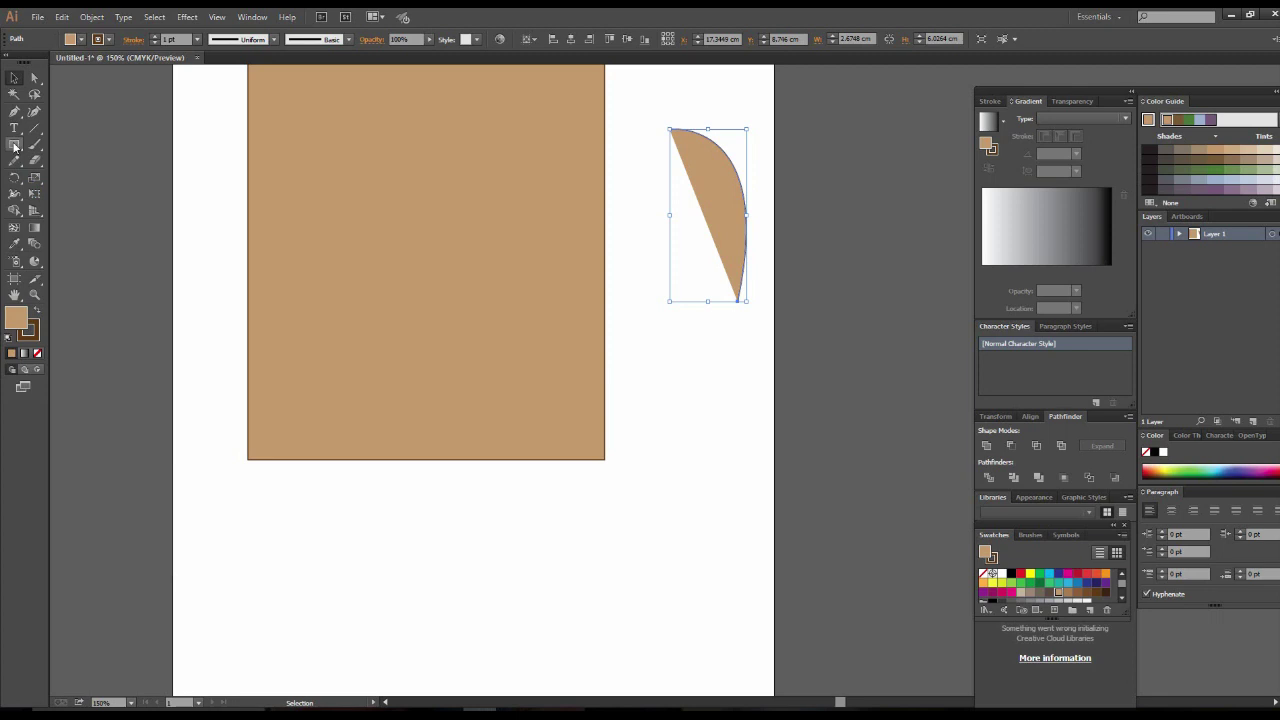
Type 'this is my first tetorial' and move it below the rectangle
click(14, 128)
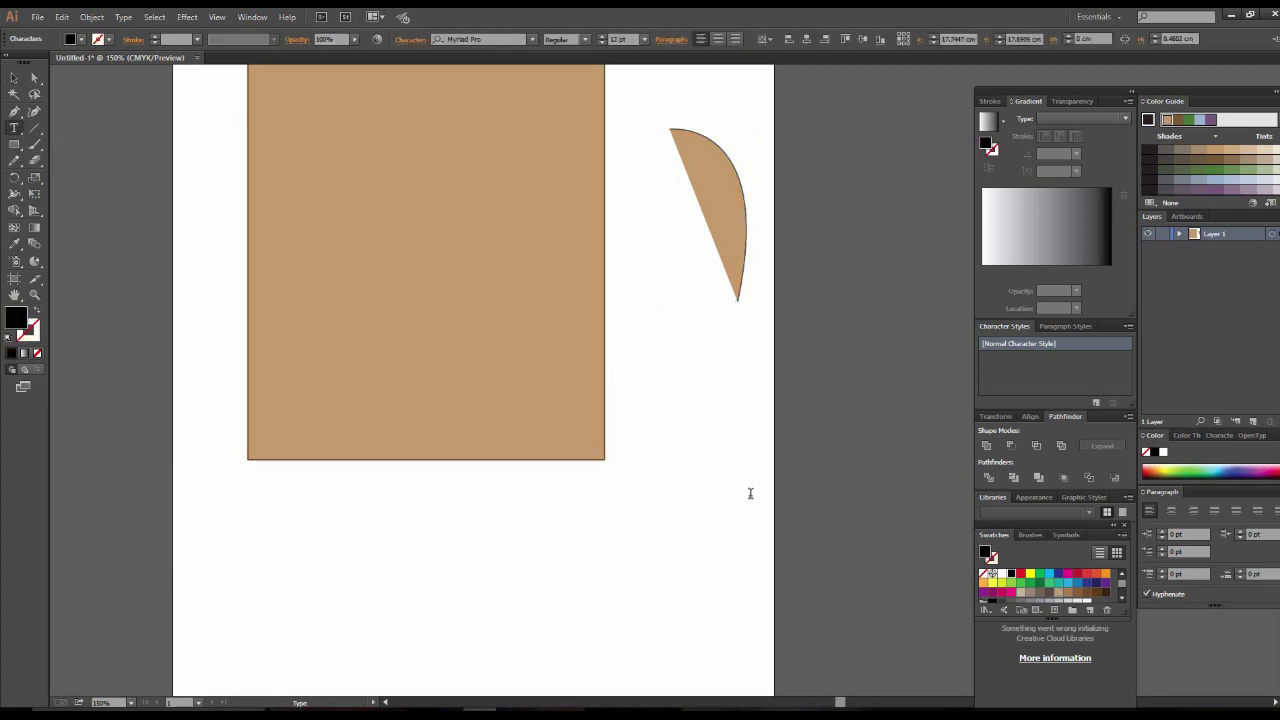
text(fdsfs)
key(BackSpace)
key(BackSpace)
key(BackSpace)
text(this)
click(13, 78)
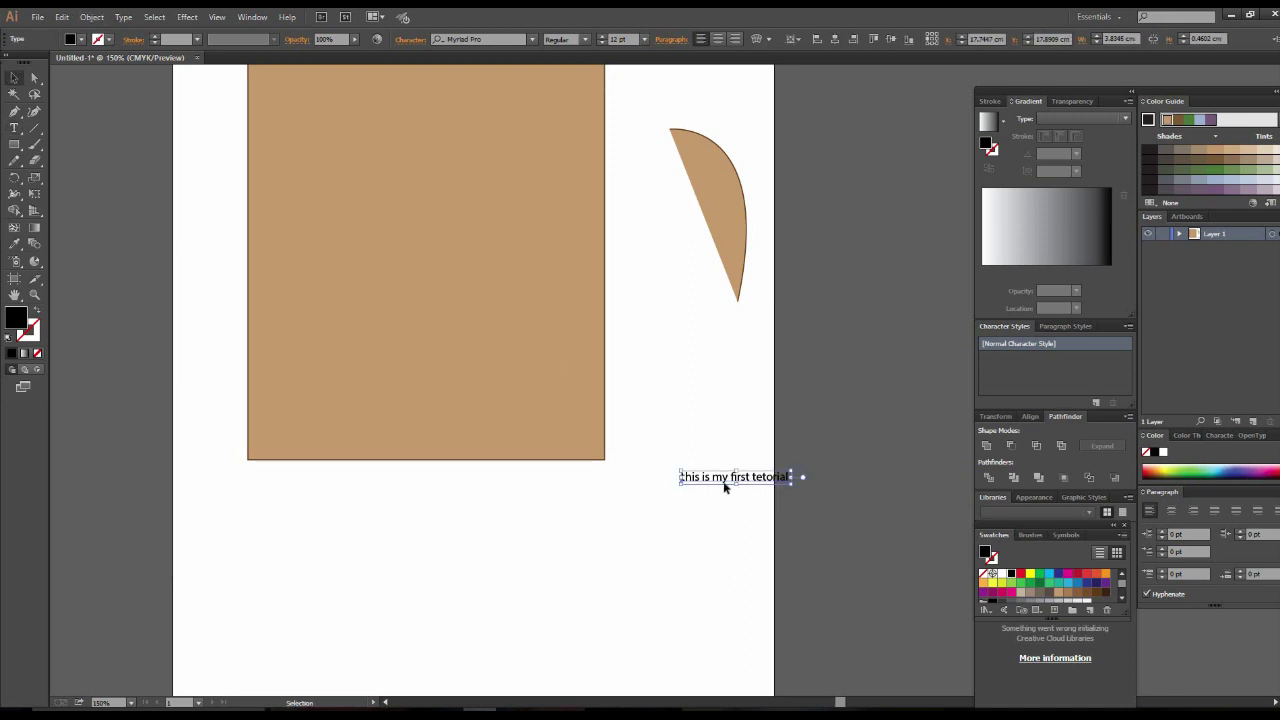
drag(740, 486, 626, 507)
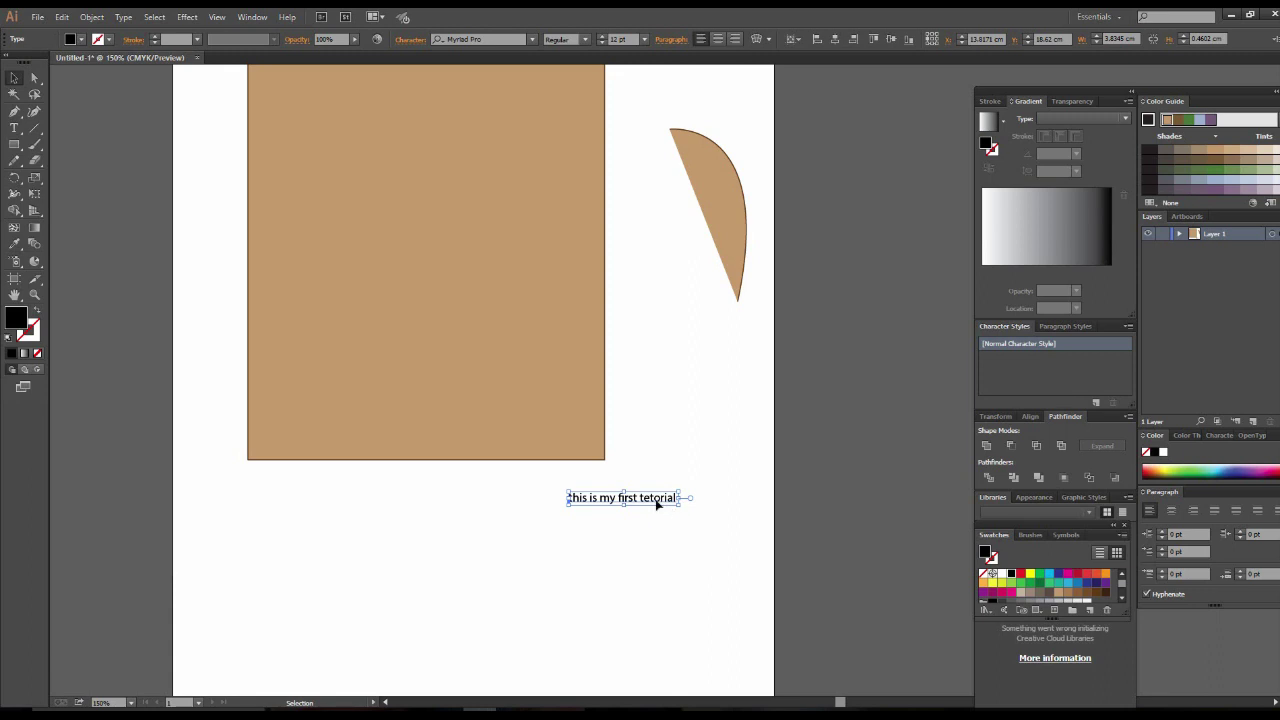
Change the text's font to NewsGoth BT and browse its style and size options
drag(652, 503, 640, 511)
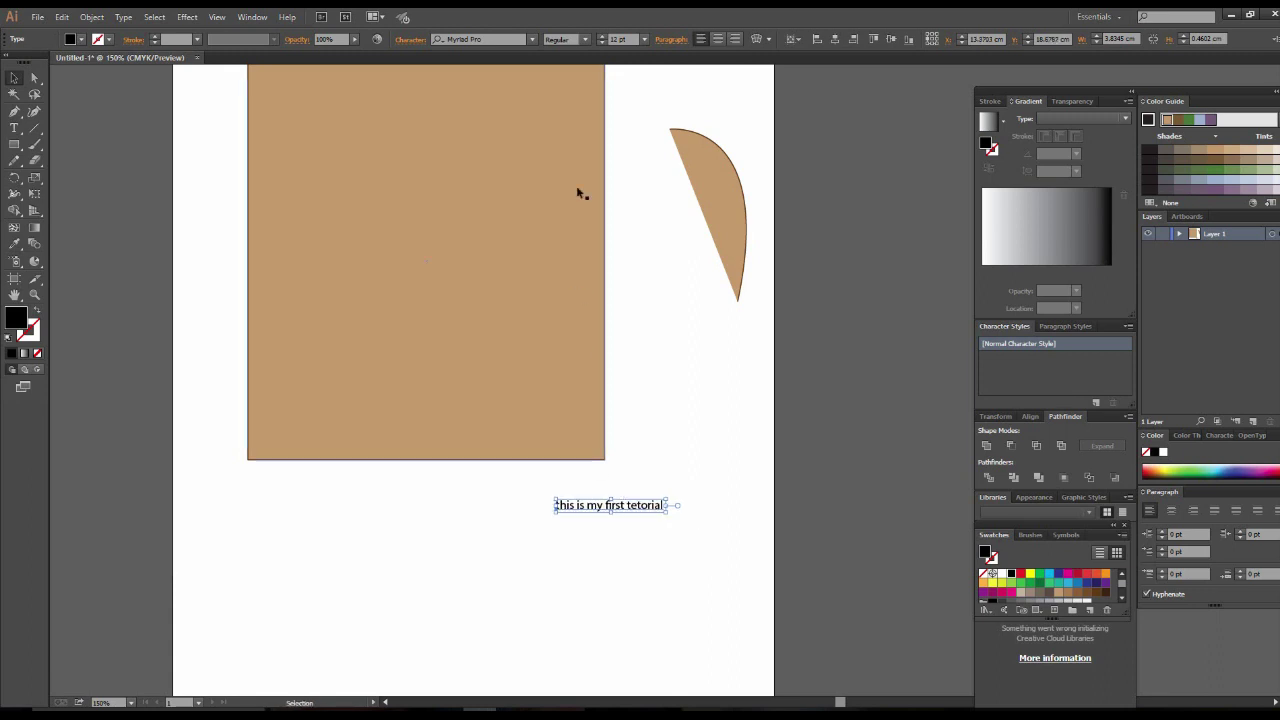
click(475, 39)
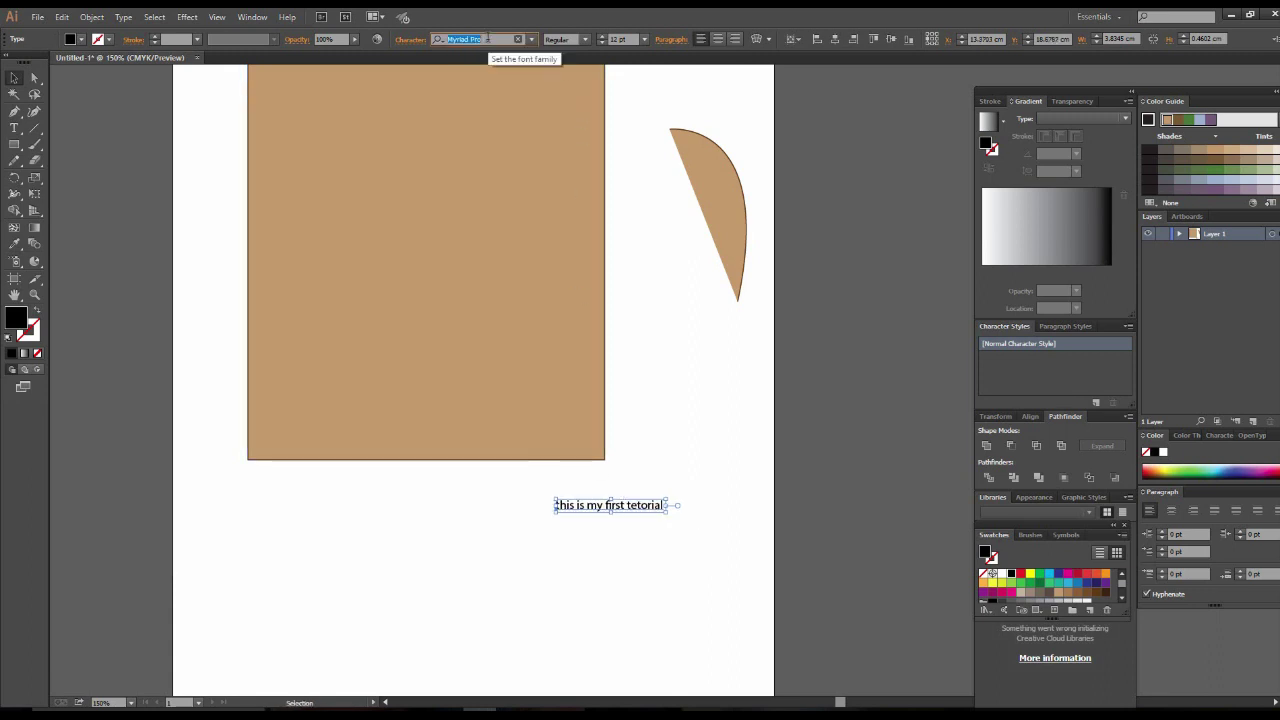
key(Down)
key(Down)
key(Down)
key(Down)
key(Down)
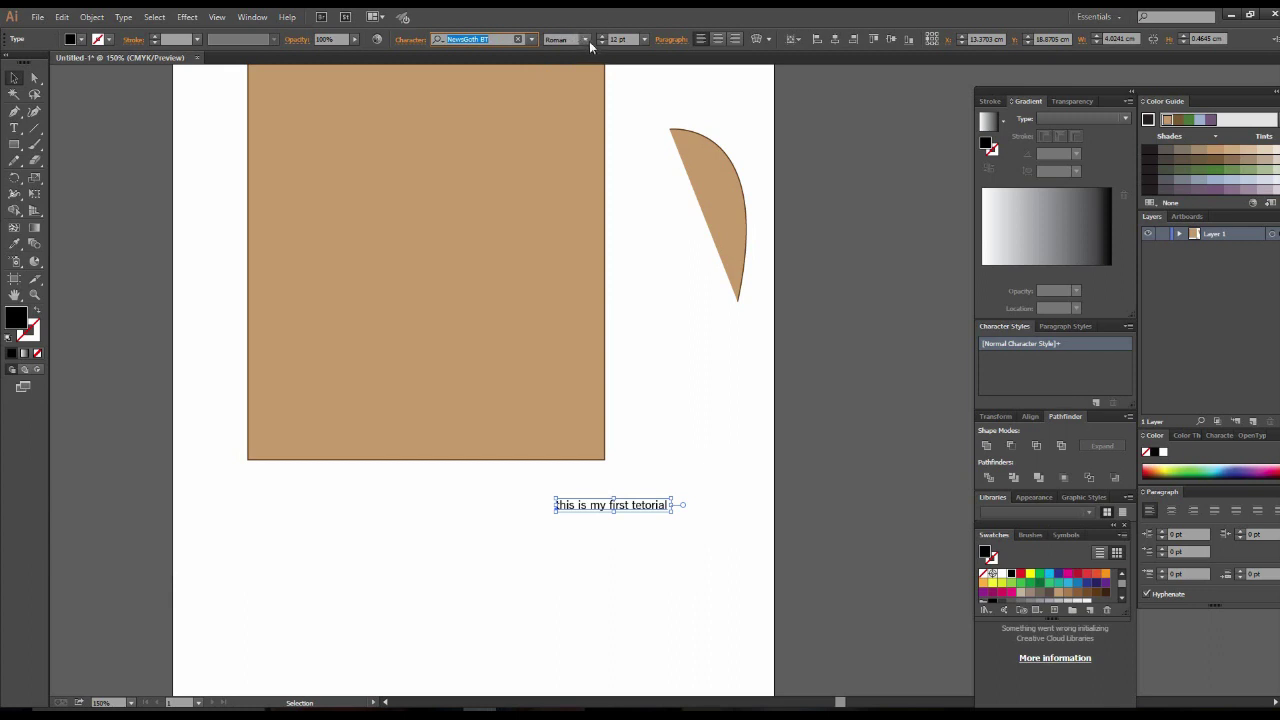
click(585, 39)
click(644, 39)
click(665, 245)
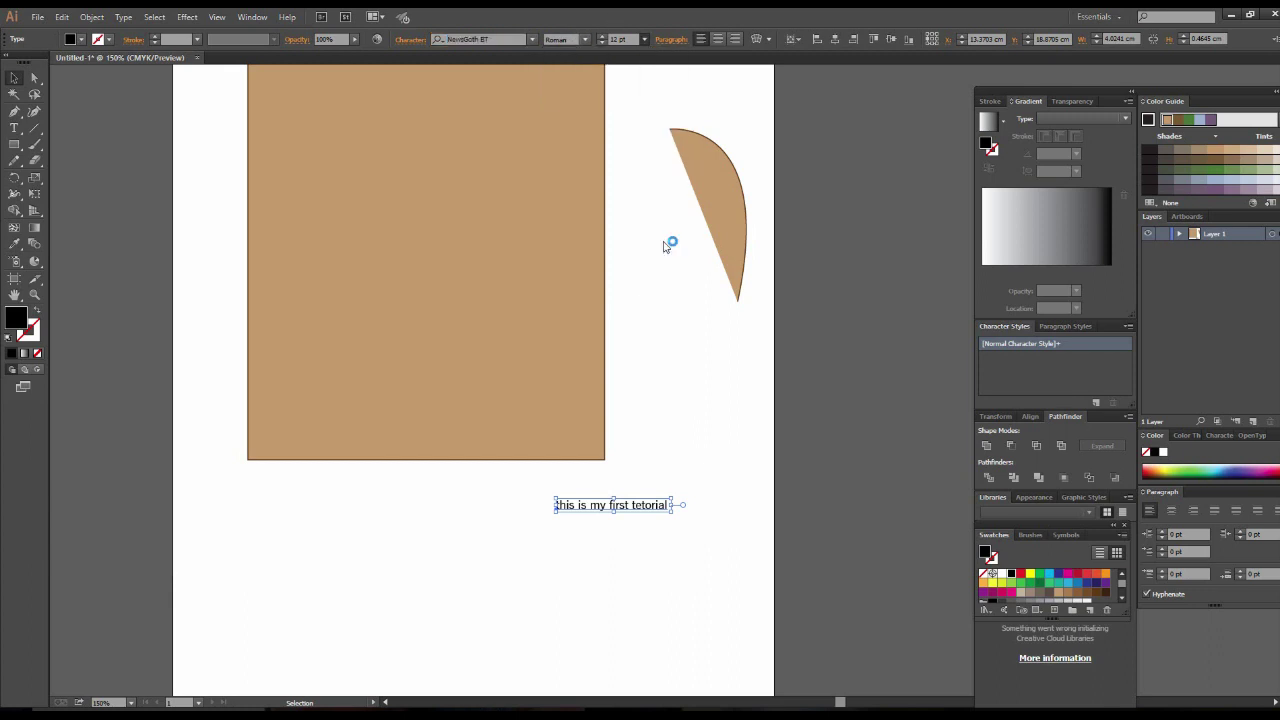
Move the text under the rectangle and enlarge it, undoing a bad resize
drag(699, 504, 536, 526)
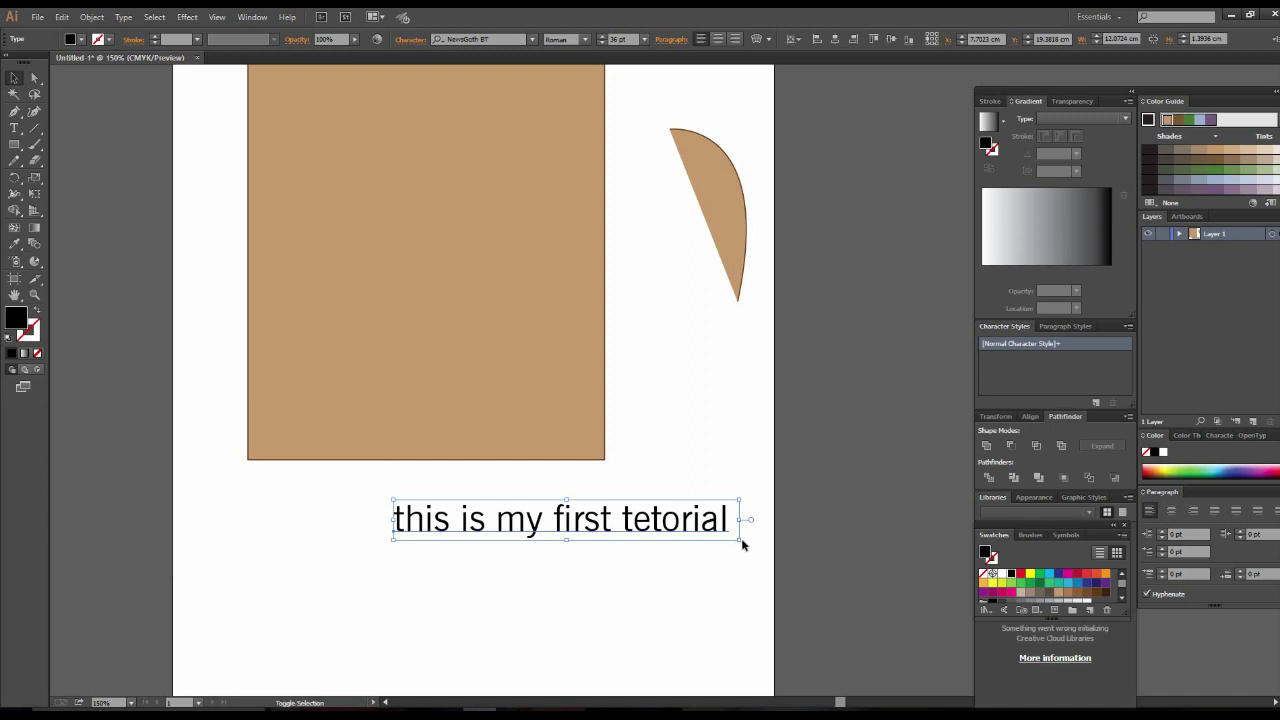
mouse_move(741, 541)
mouse_down()
mouse_move(627, 537)
mouse_move(665, 584)
mouse_move(709, 595)
mouse_up()
mouse_move(711, 519)
mouse_down()
mouse_move(606, 520)
mouse_move(762, 519)
mouse_up()
click(707, 578)
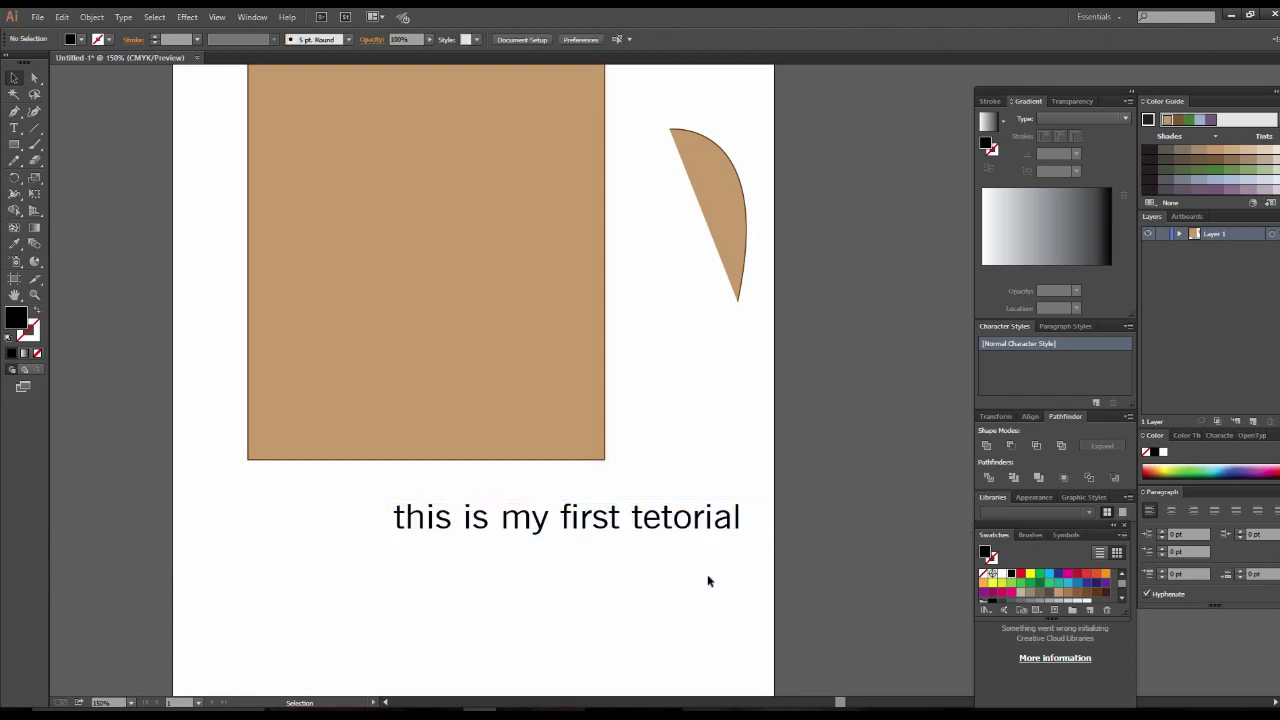
key(a)
key(ctrl+z)
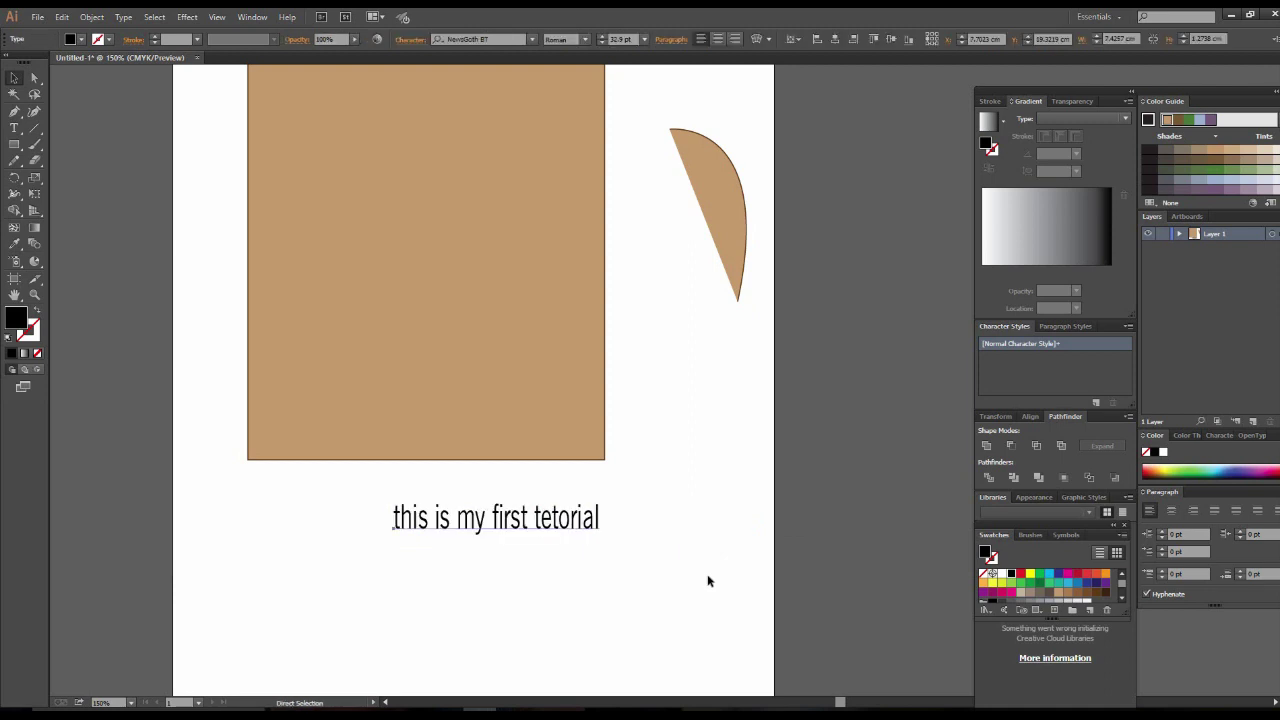
key(ctrl+z)
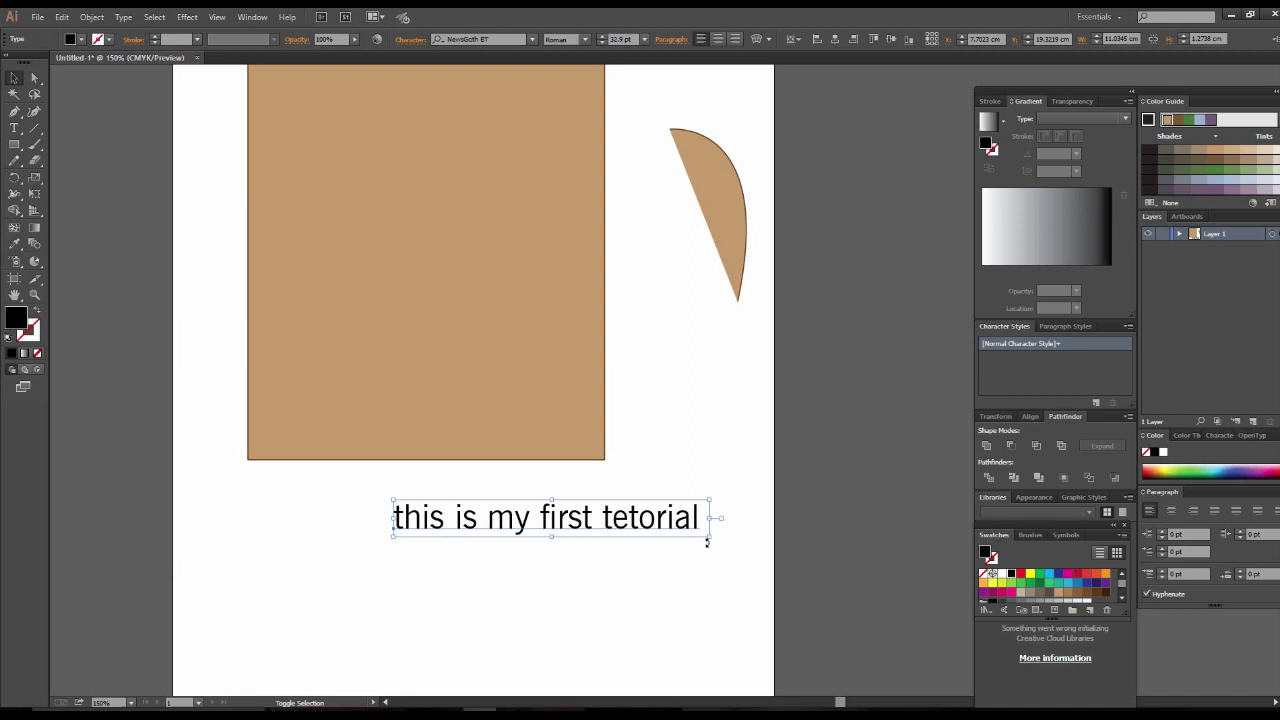
mouse_move(710, 538)
mouse_down()
mouse_move(647, 552)
mouse_move(657, 563)
mouse_up()
click(659, 586)
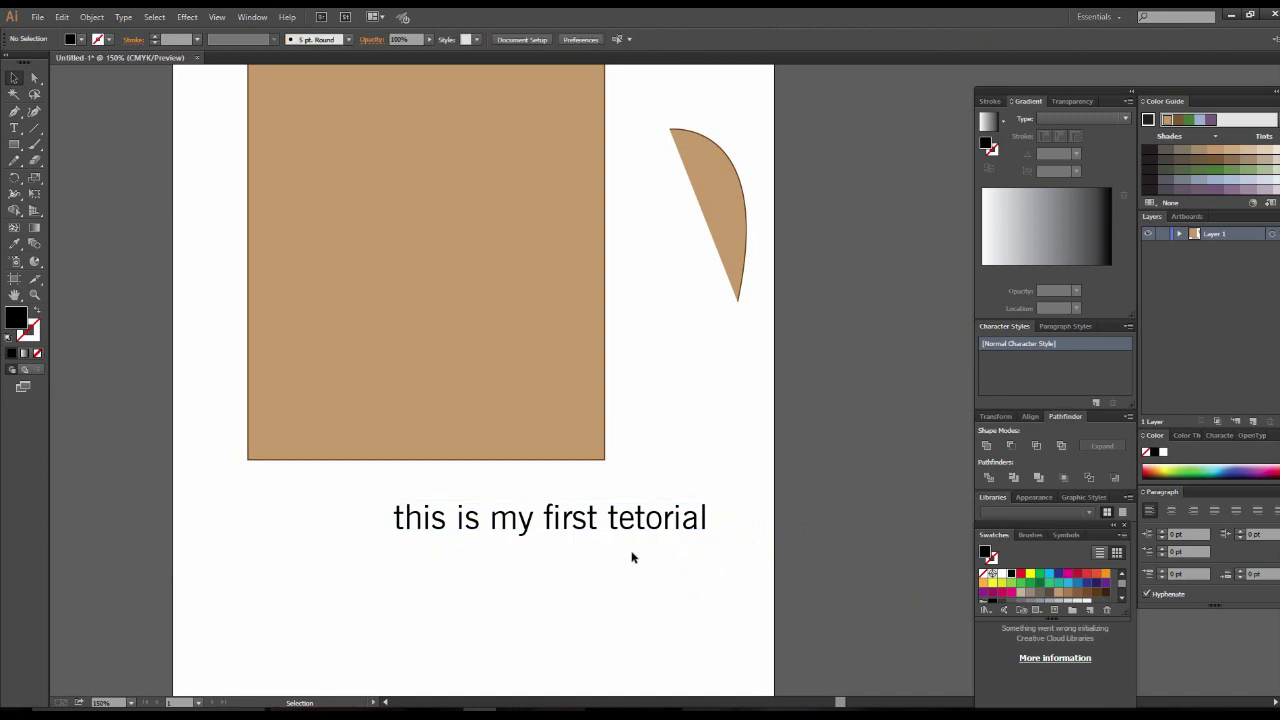
Zoom in and scale the text line larger from its corner
scroll(620, 517, down, 2)
key(ctrl+equal)
scroll(580, 360, down, 3)
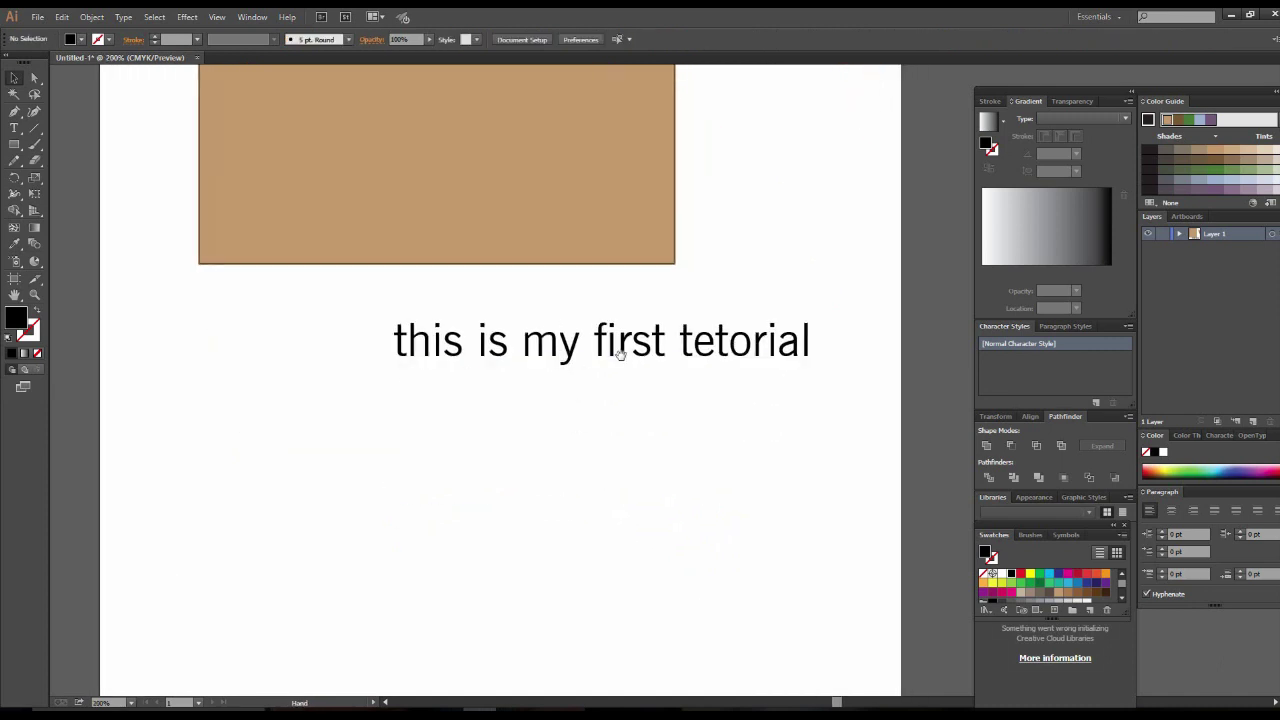
click(620, 355)
mouse_move(829, 366)
mouse_down()
mouse_move(562, 390)
mouse_move(860, 458)
mouse_up()
click(650, 465)
Zoom out to the whole page and delete the text line
key(z)
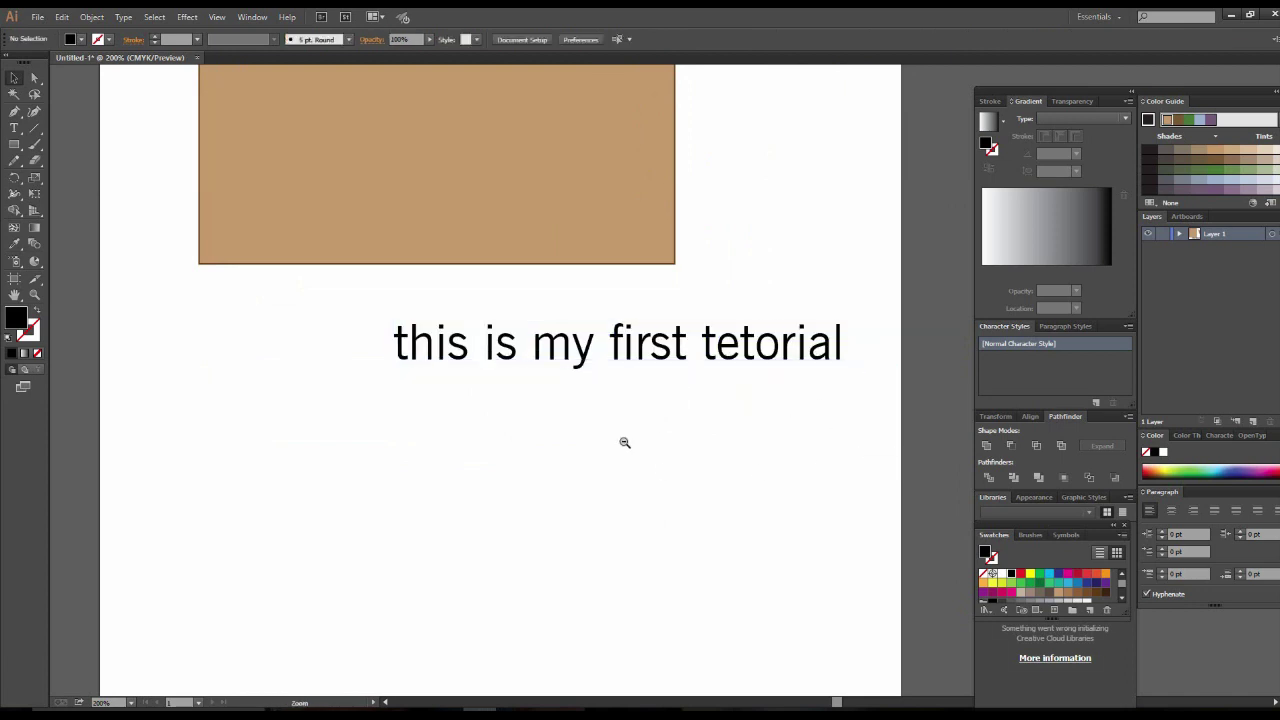
alt+click(624, 442)
alt+click(637, 406)
key(v)
click(640, 355)
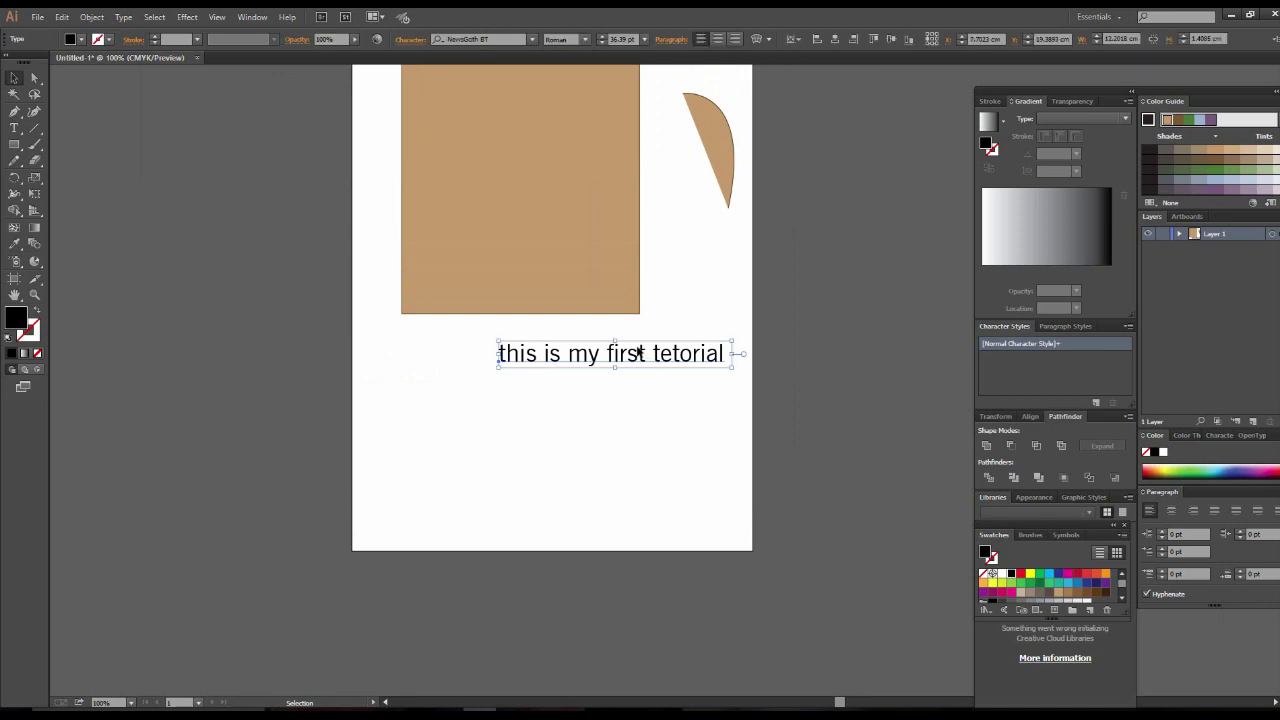
key(Delete)
Draw a horizontal line below the rectangle with an 8 pt black stroke
click(34, 128)
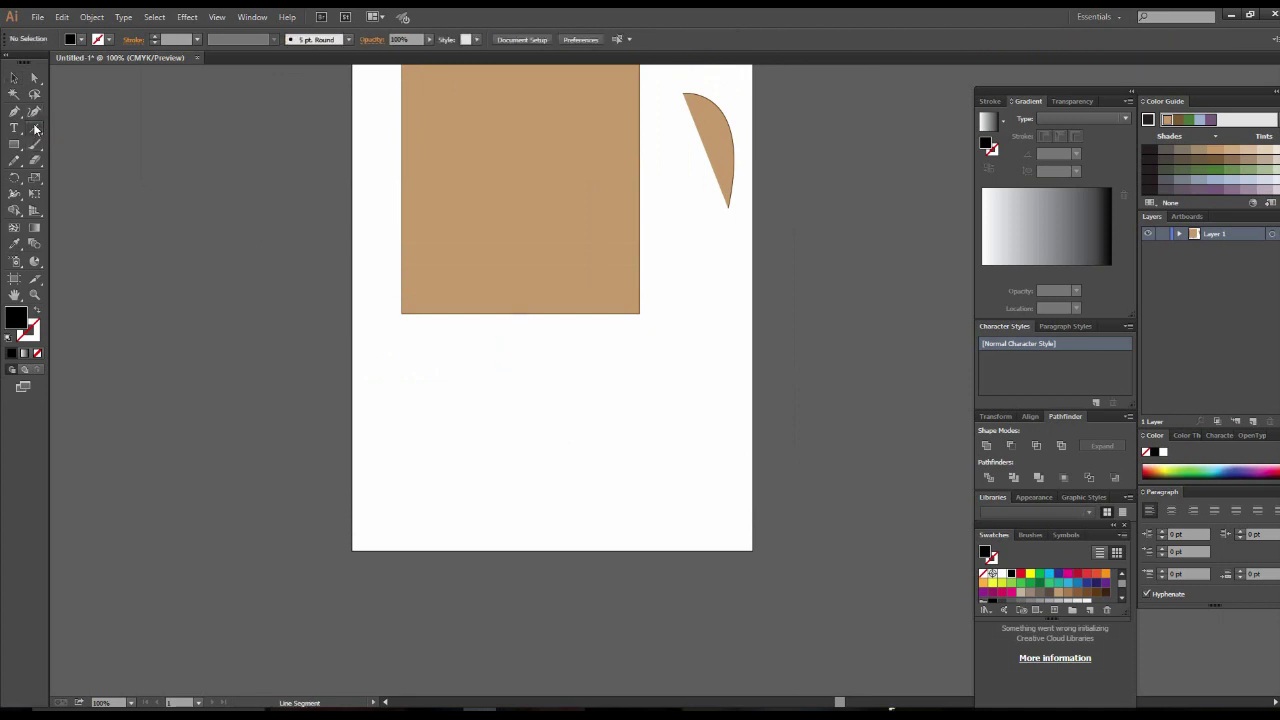
drag(416, 341, 657, 341)
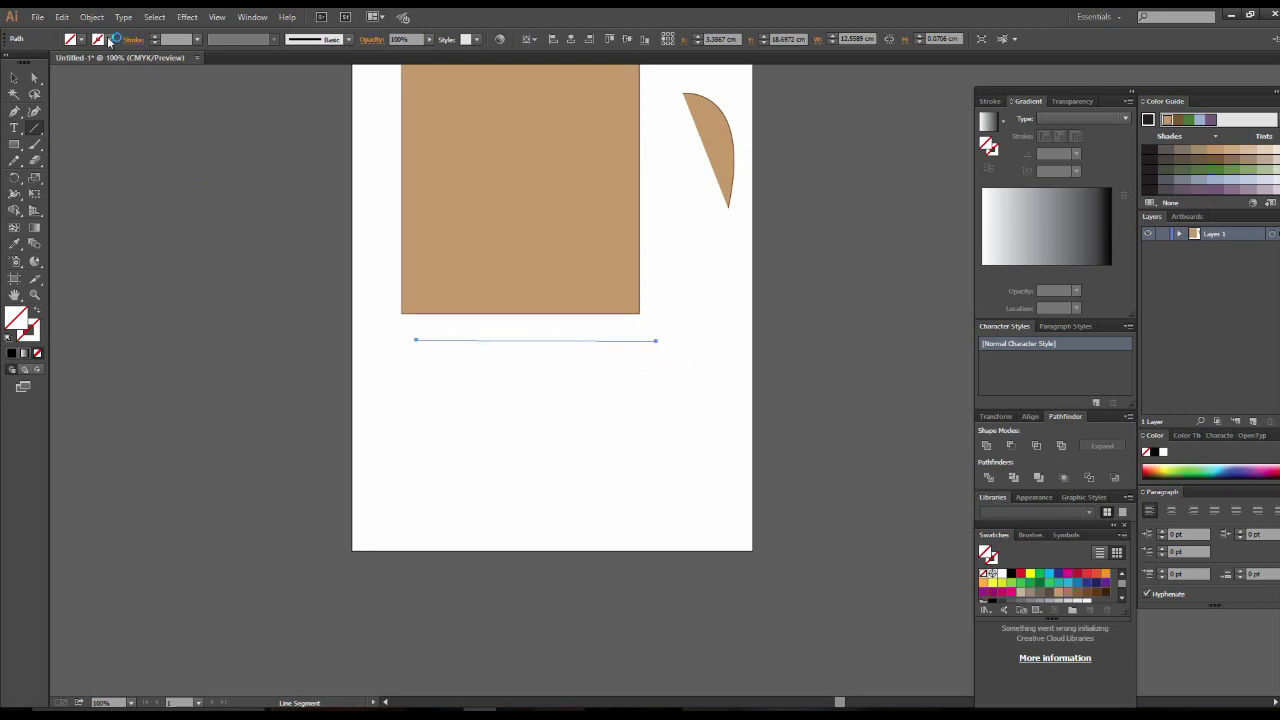
click(109, 40)
click(37, 63)
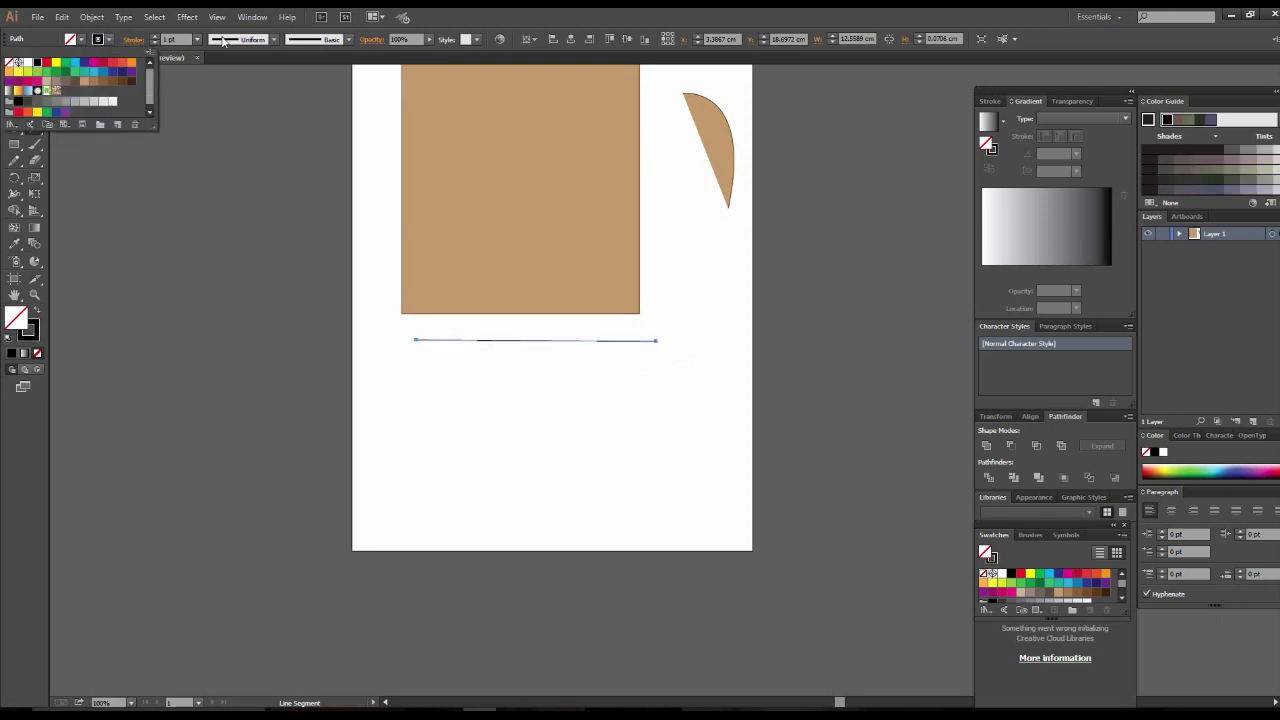
click(197, 40)
click(208, 202)
click(14, 77)
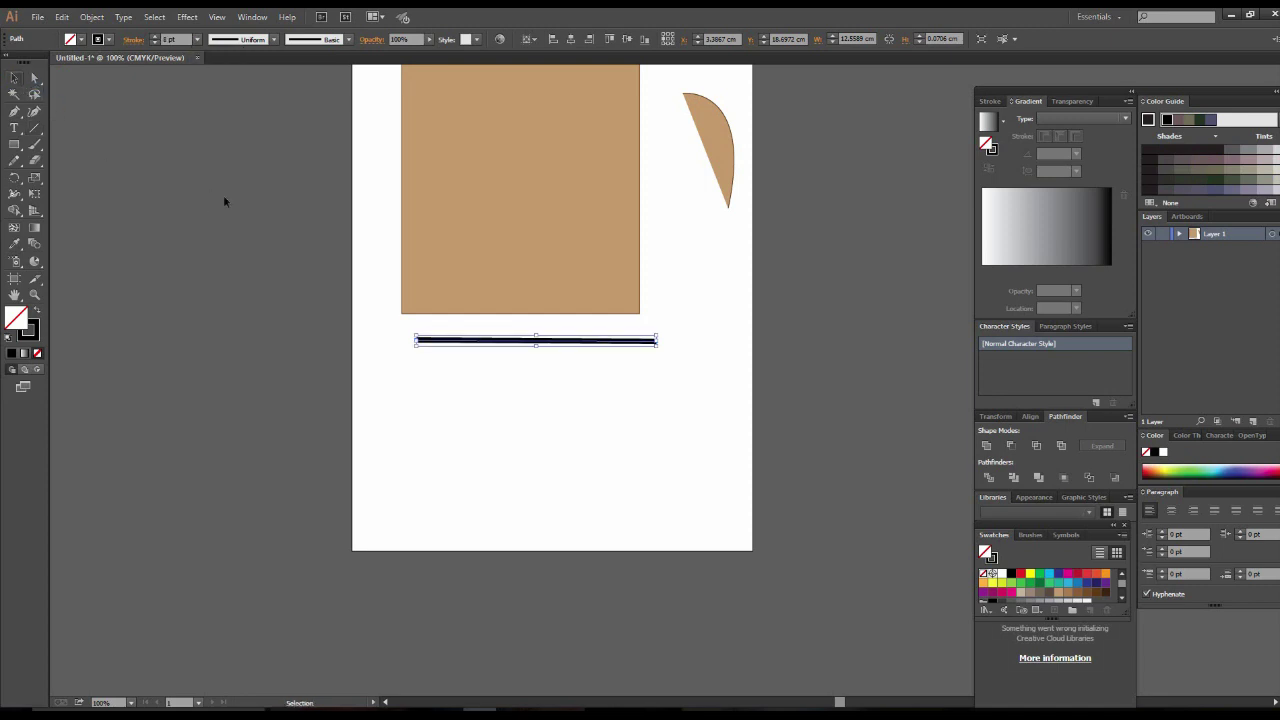
drag(576, 342, 606, 372)
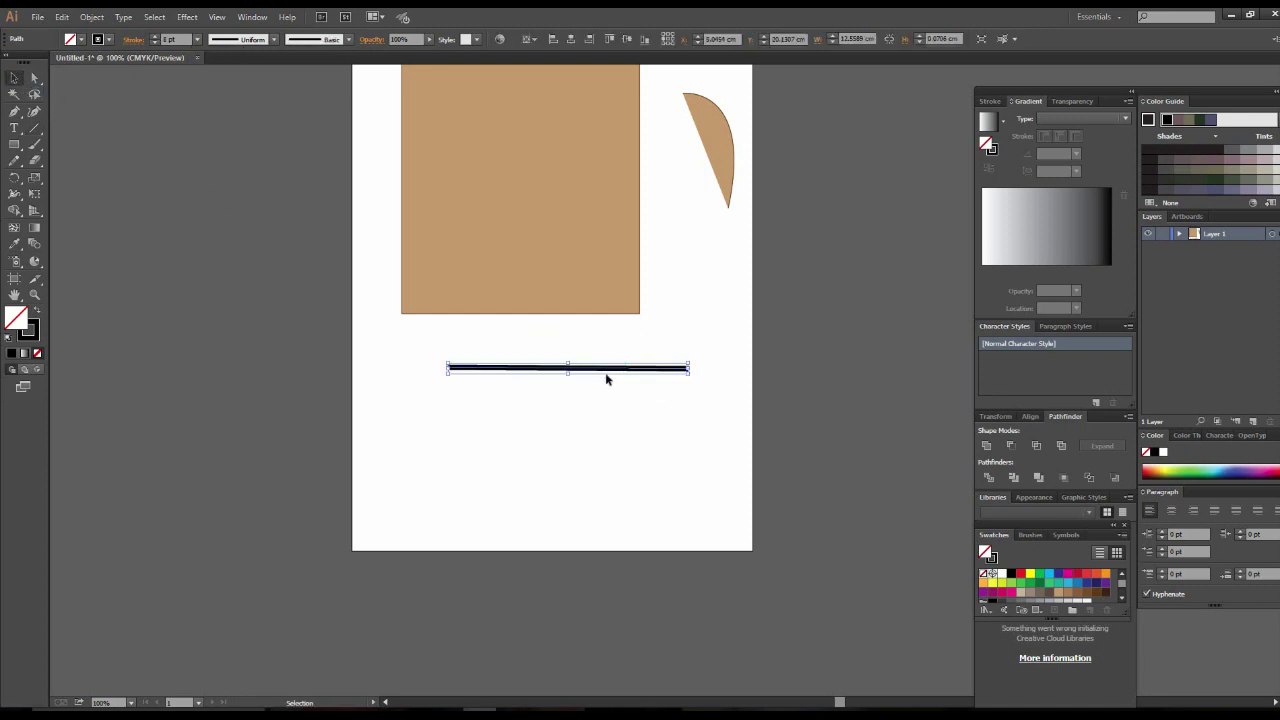
click(612, 371)
Duplicate the black line twice, placing copies lower on the page
key(a)
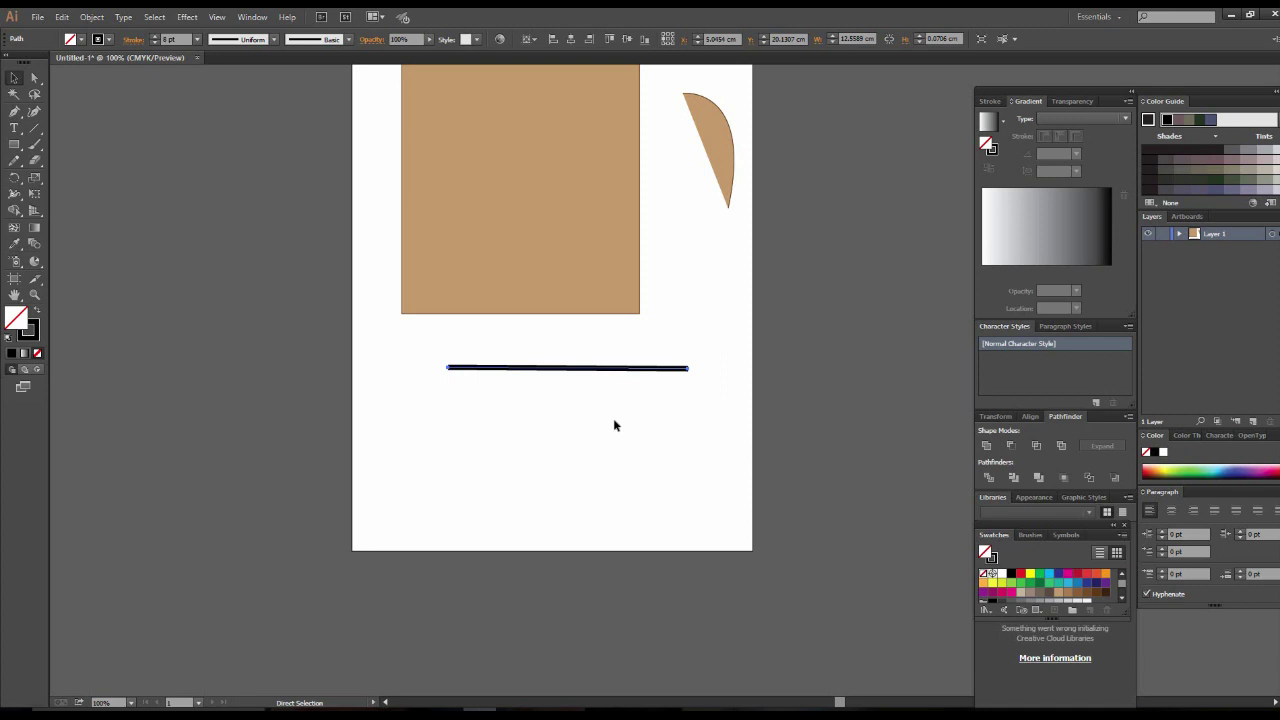
key(v)
key(ctrl+c)
key(ctrl+v)
drag(612, 384, 507, 385)
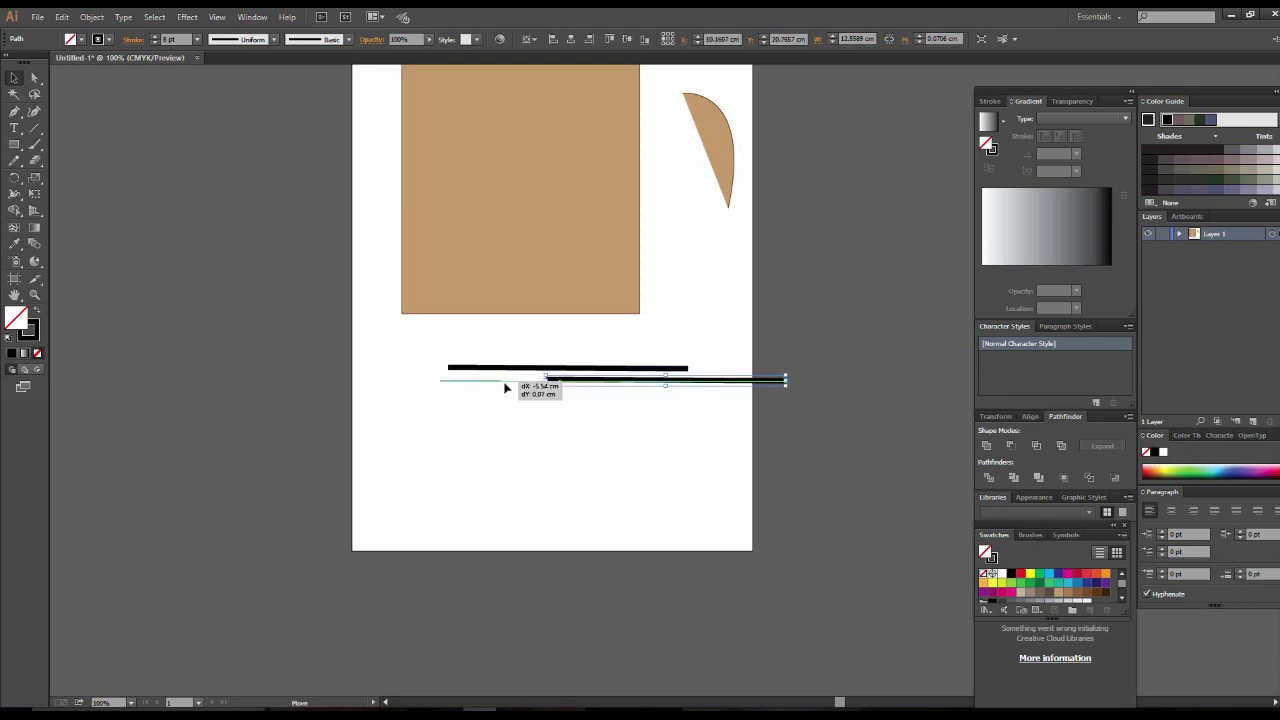
click(590, 475)
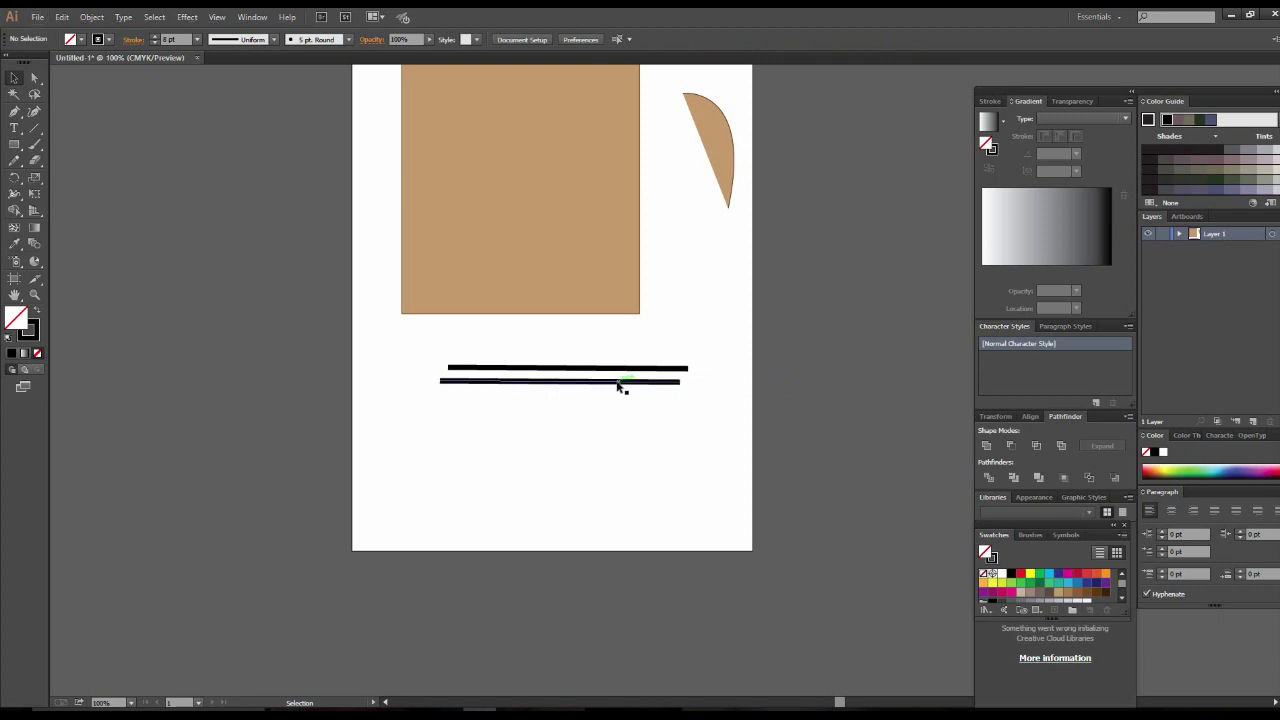
drag(610, 369, 602, 487)
click(607, 502)
Copy the three lines further down, then select all six and delete them
drag(417, 352, 705, 487)
drag(618, 391, 616, 545)
drag(386, 351, 726, 612)
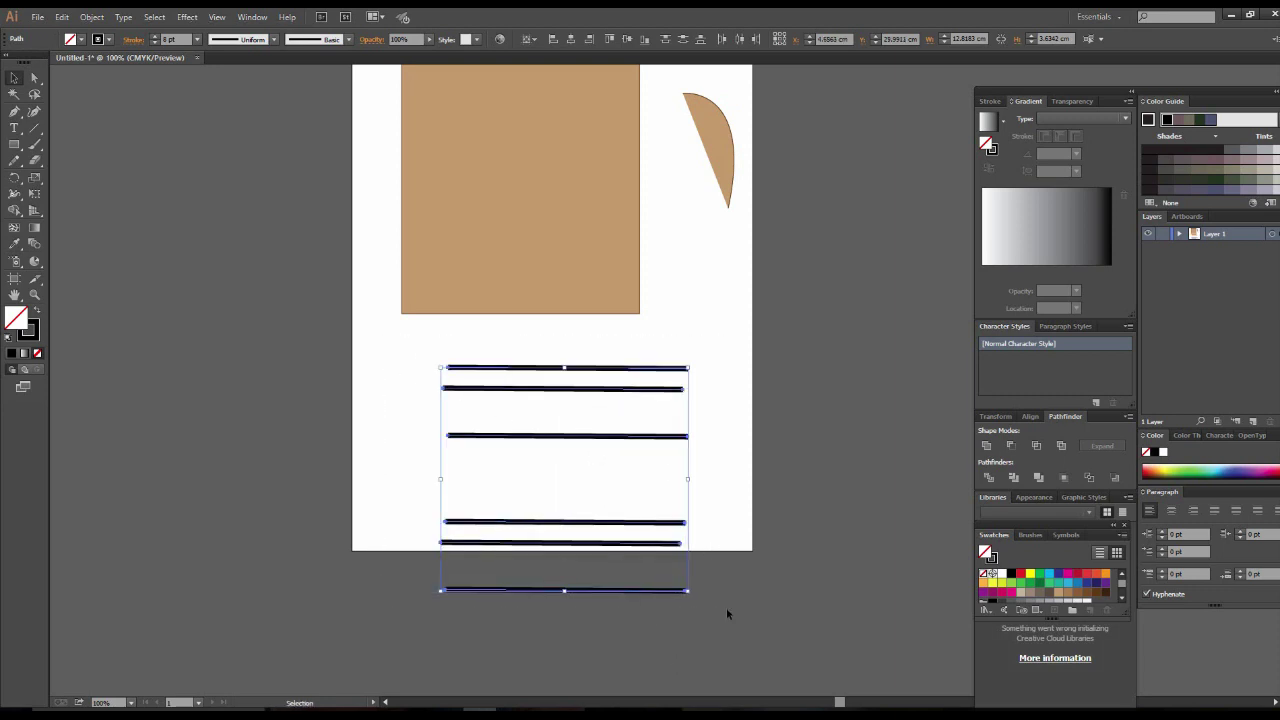
key(Delete)
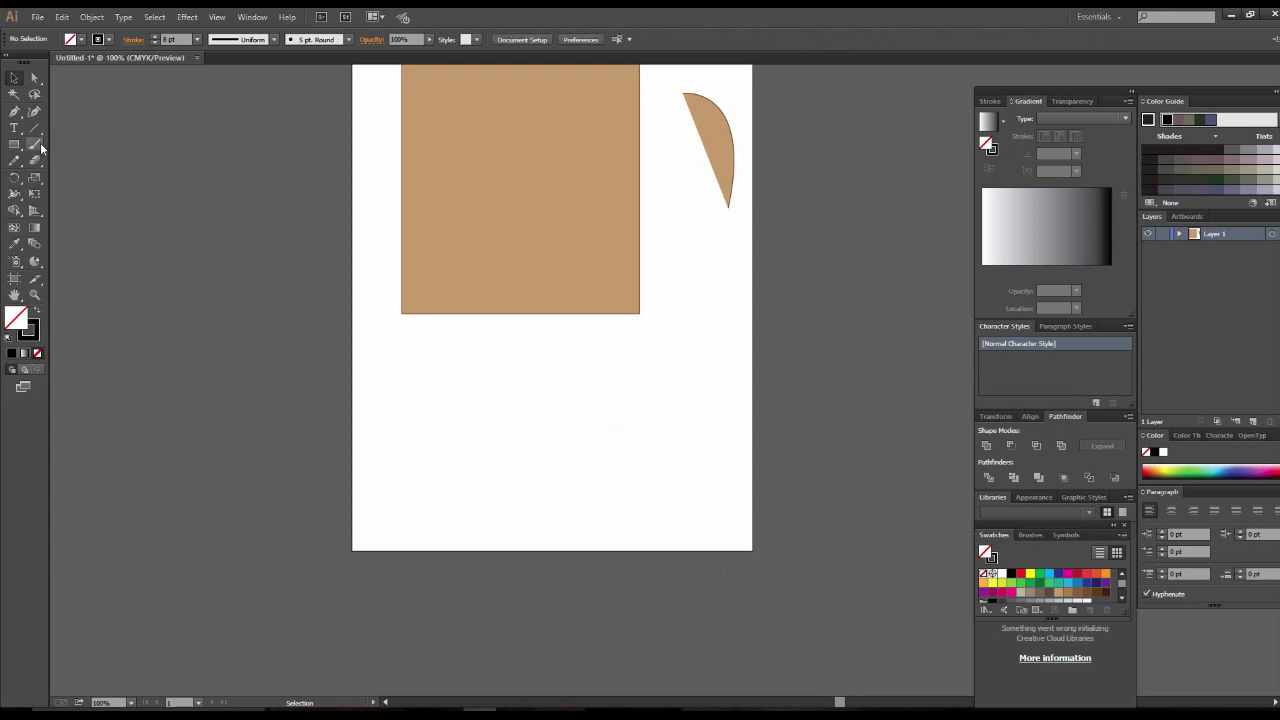
click(36, 145)
drag(16, 145, 50, 161)
drag(537, 343, 686, 506)
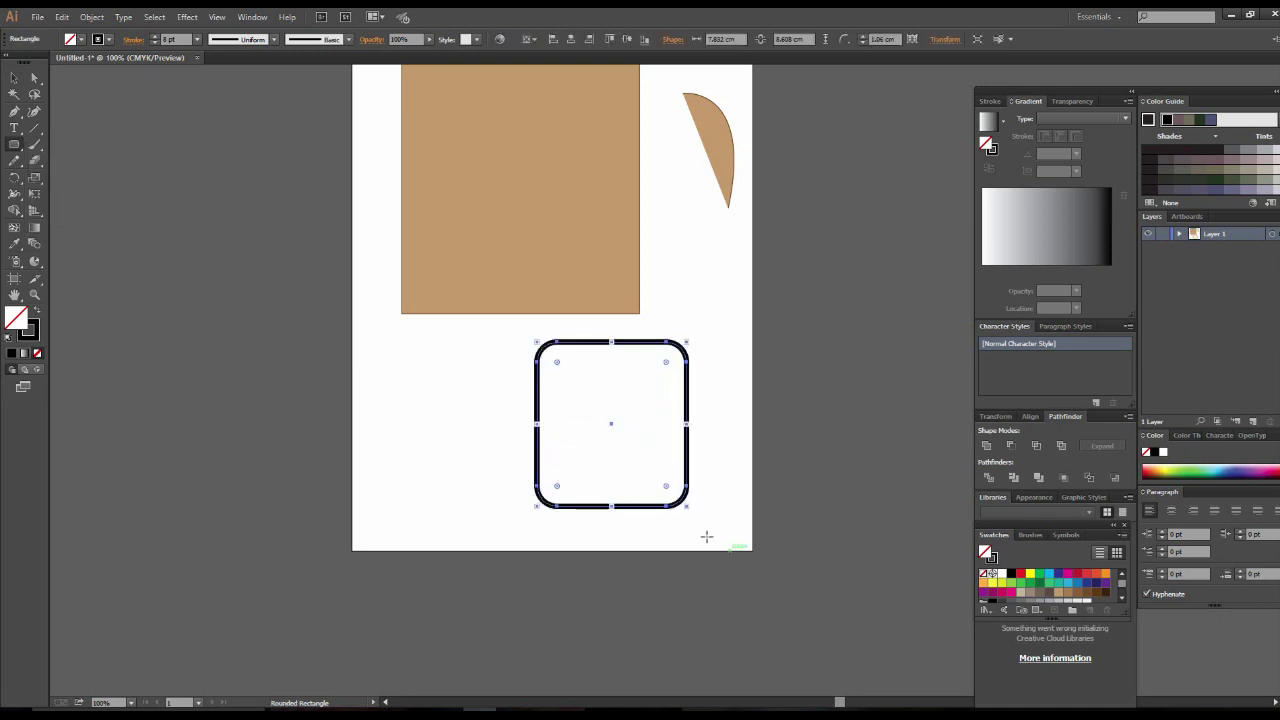
drag(14, 145, 62, 176)
drag(376, 354, 524, 536)
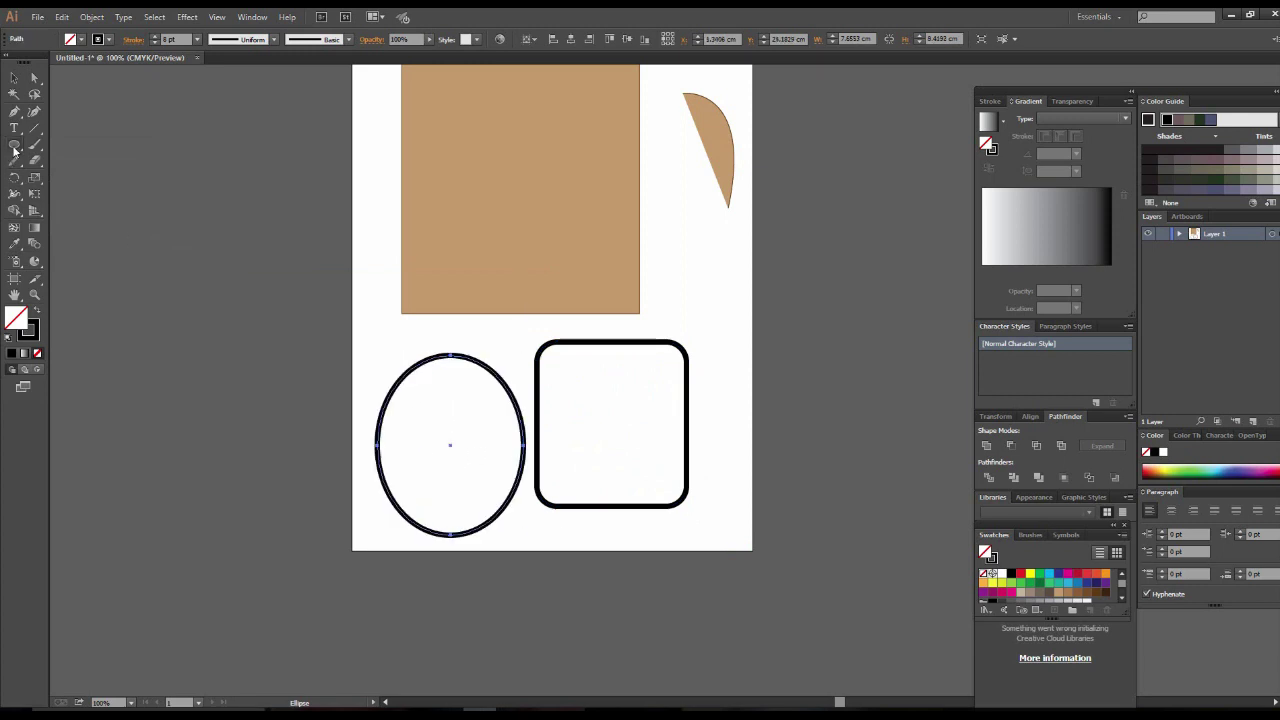
drag(14, 145, 75, 211)
drag(295, 296, 420, 406)
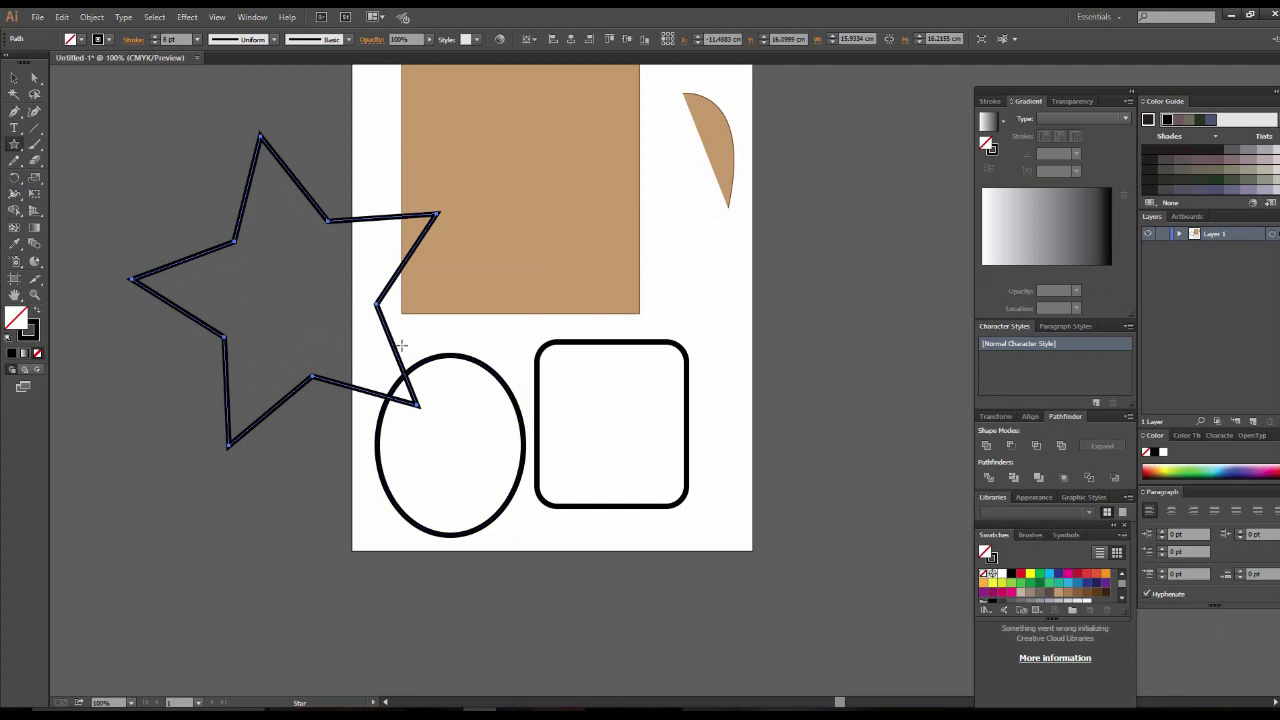
click(14, 78)
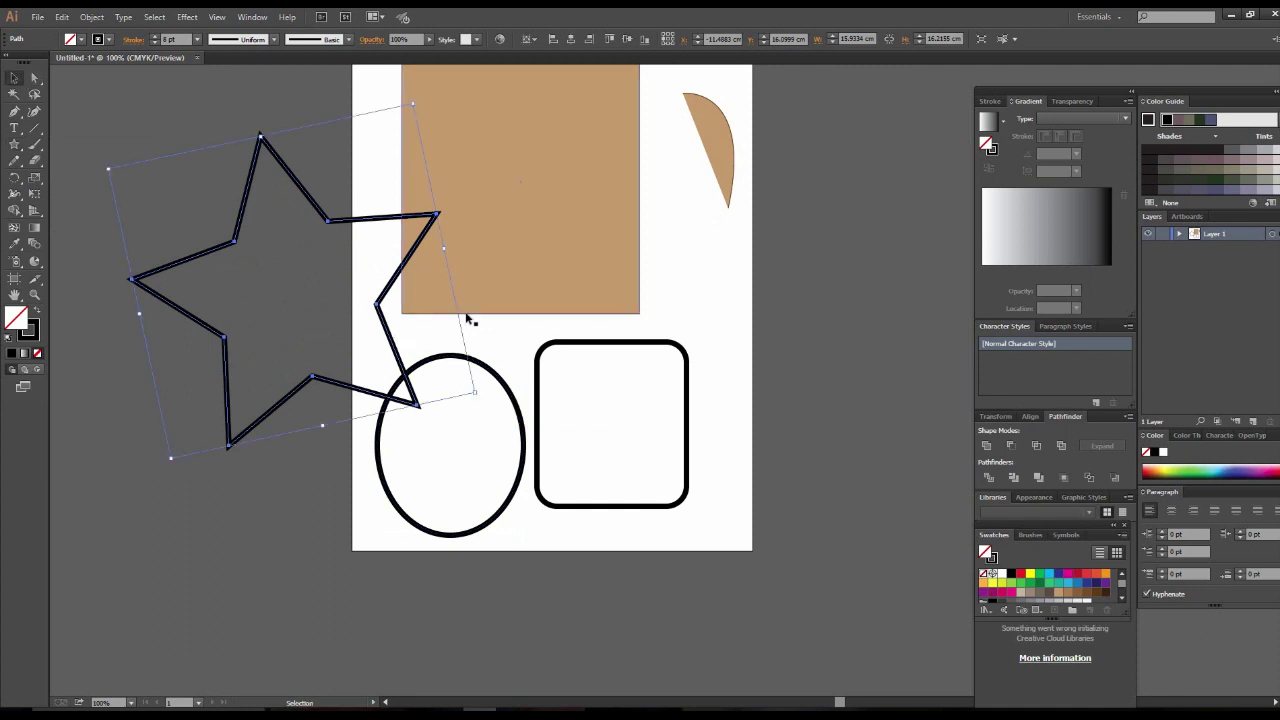
mouse_move(389, 297)
mouse_down()
mouse_move(541, 408)
mouse_move(673, 467)
mouse_up()
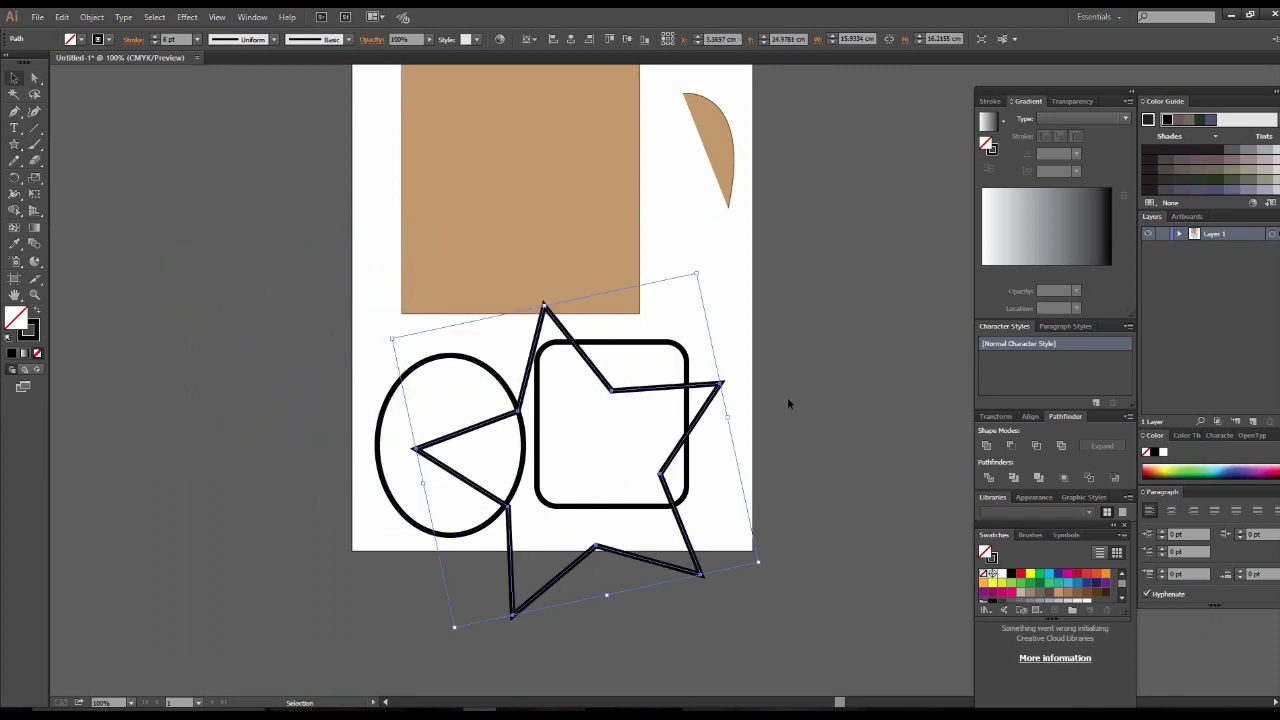
key(Delete)
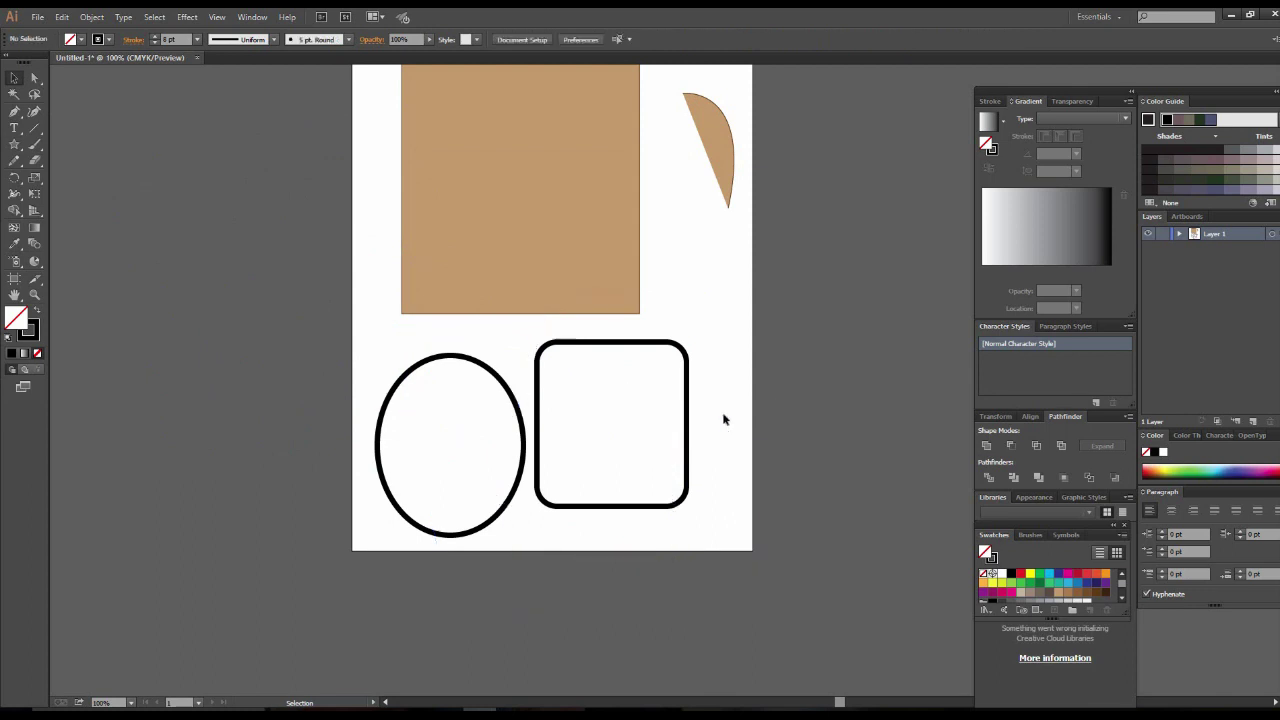
click(642, 393)
key(Delete)
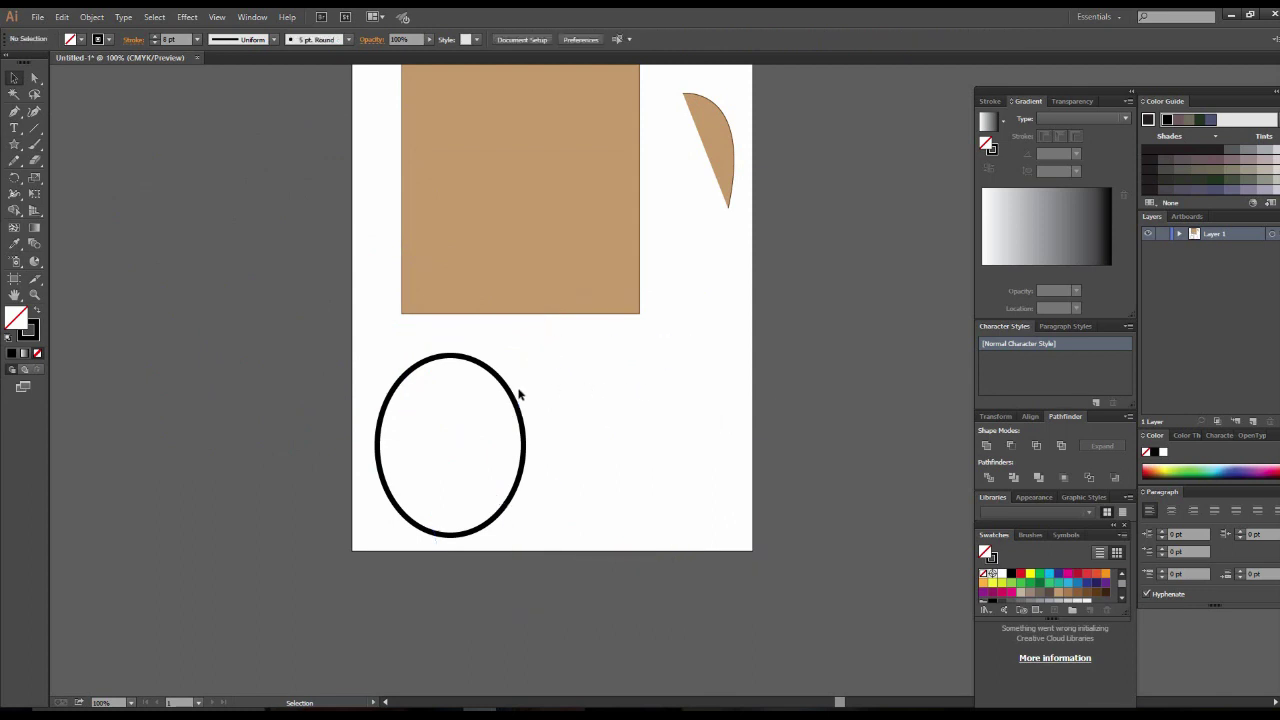
click(508, 394)
key(Delete)
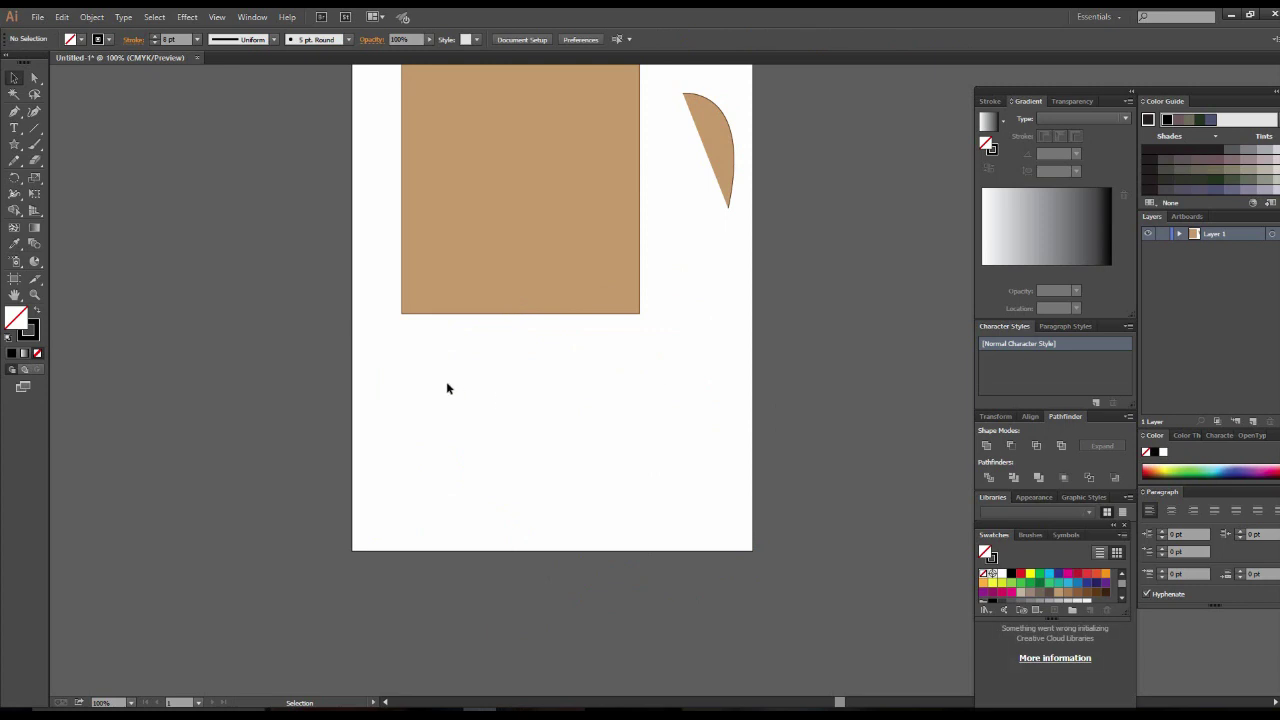
scroll(605, 378, up, 2)
scroll(605, 371, up, 1)
scroll(605, 371, up, 1)
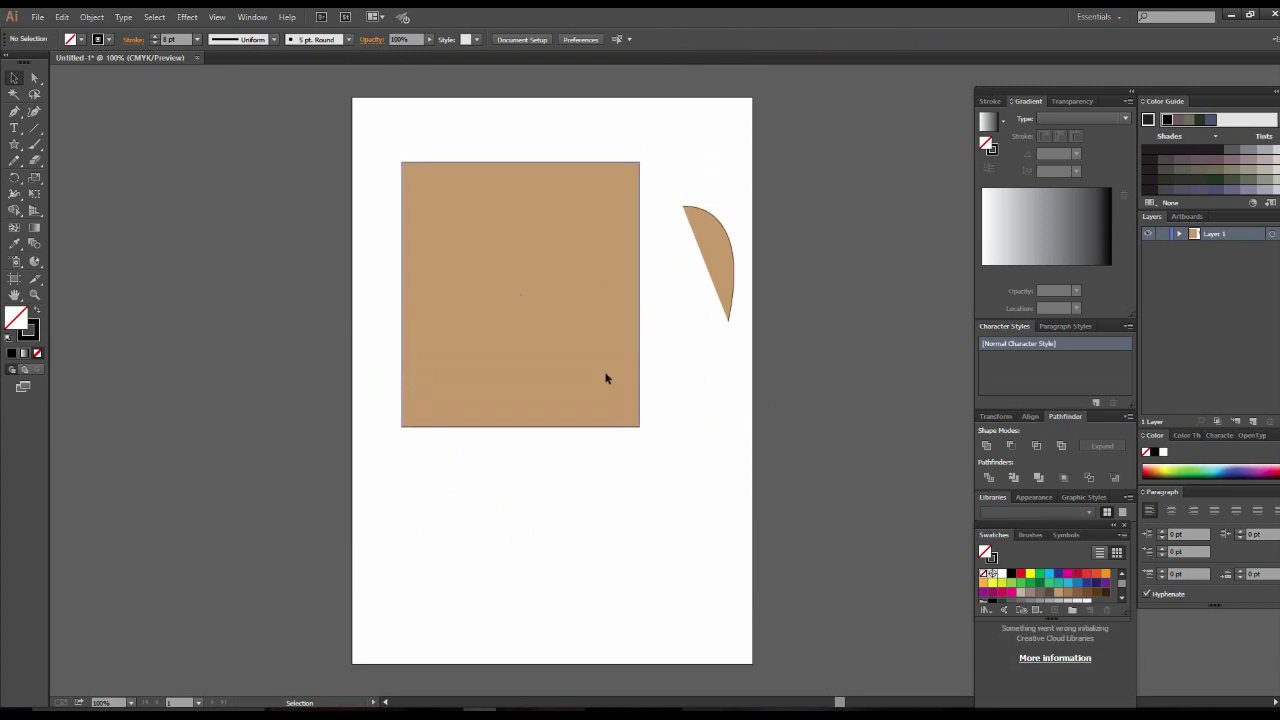
click(34, 144)
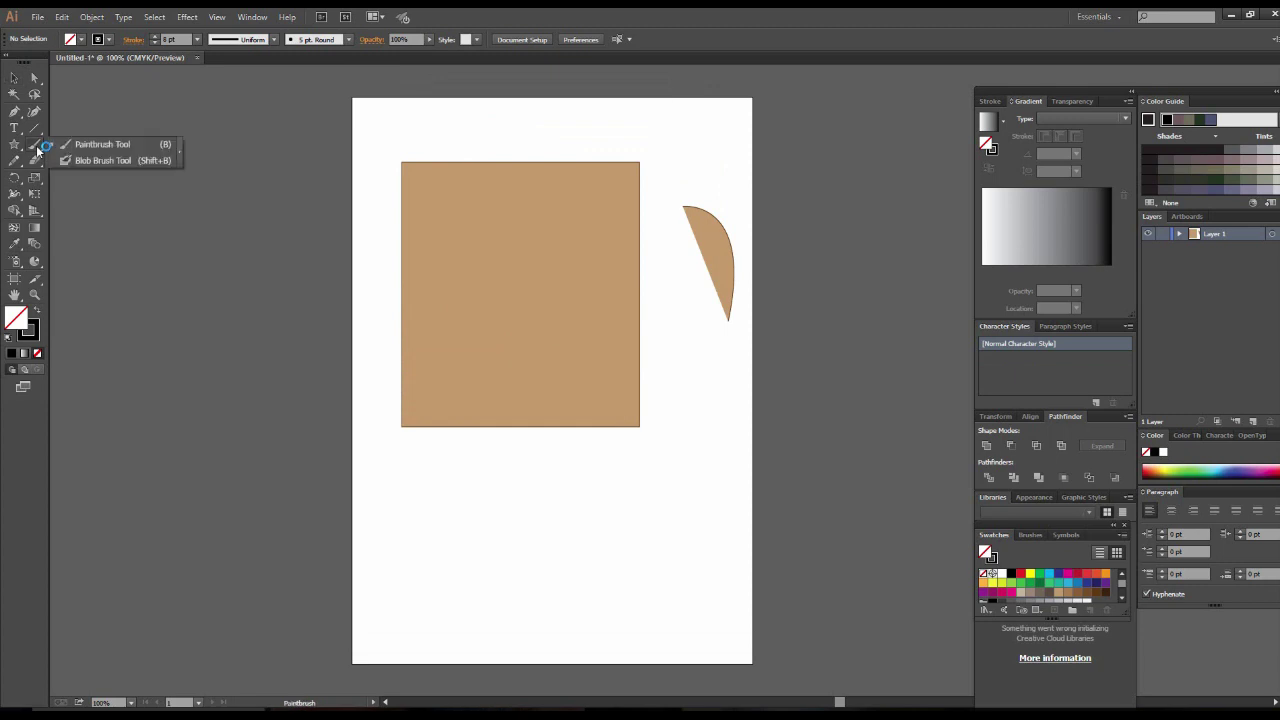
mouse_move(529, 489)
mouse_down()
mouse_move(628, 522)
mouse_move(610, 537)
mouse_up()
drag(520, 541, 592, 588)
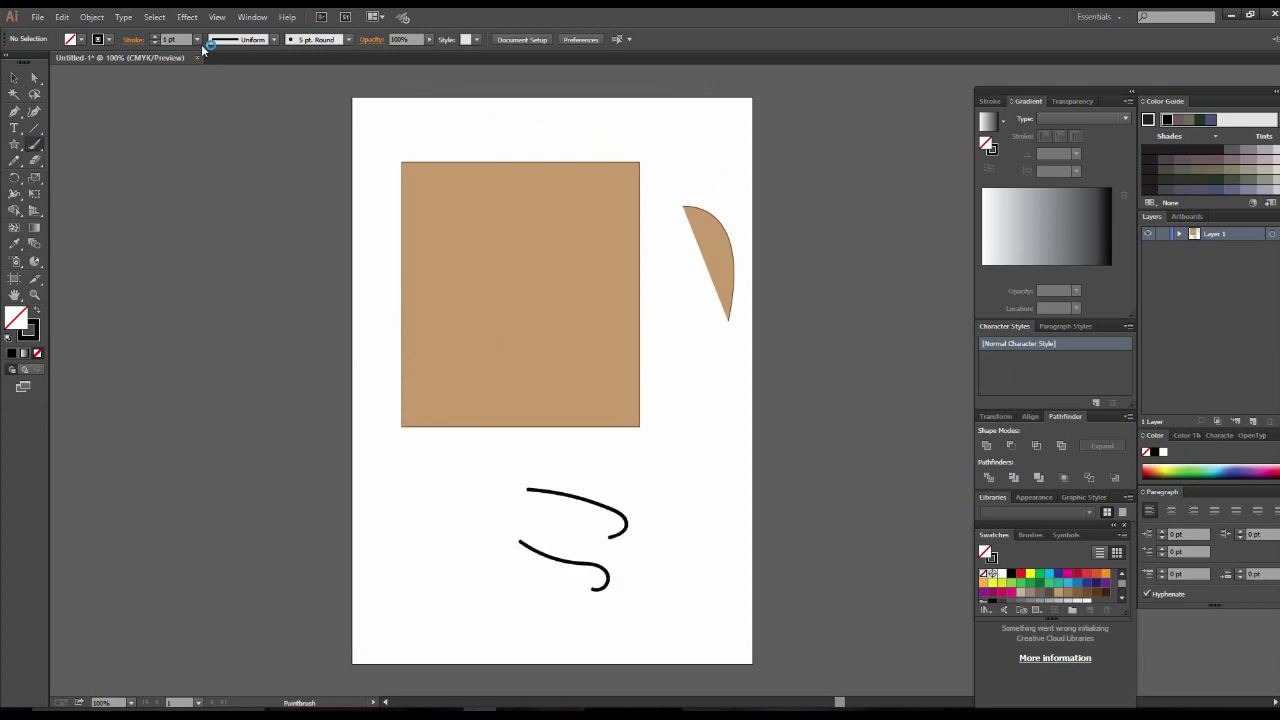
click(197, 39)
click(229, 249)
drag(418, 545, 588, 638)
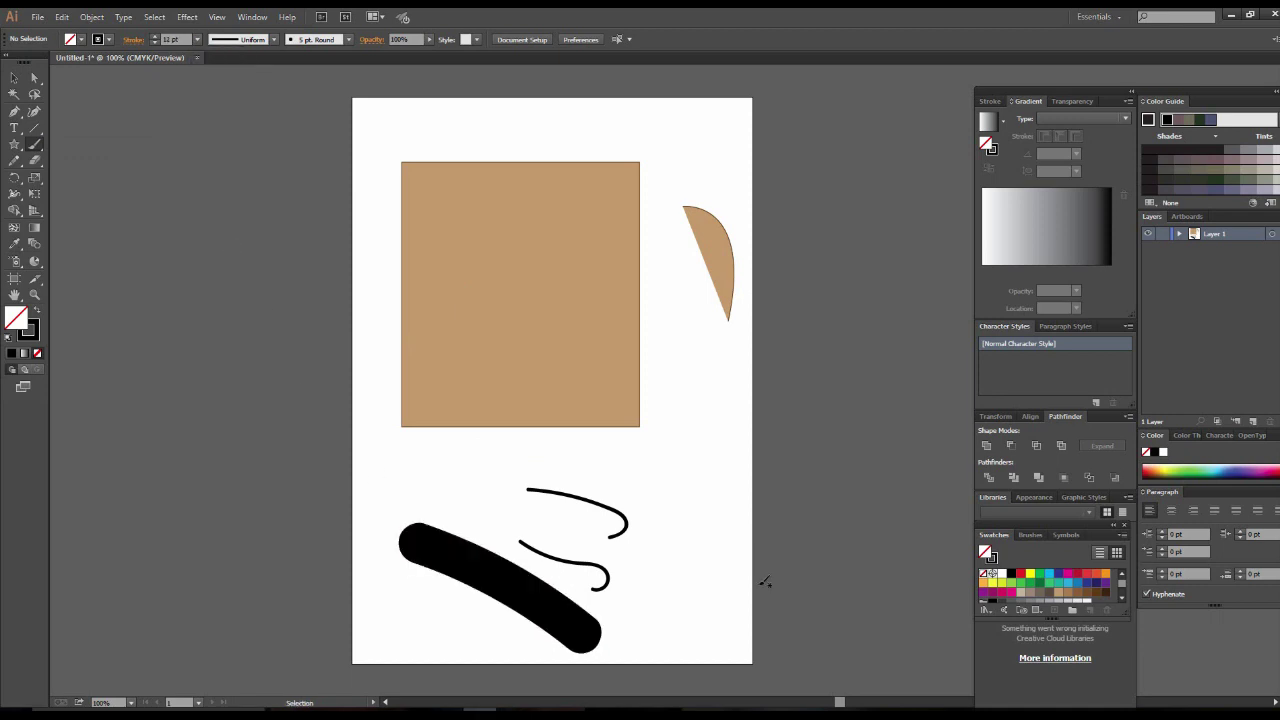
key(ctrl+z)
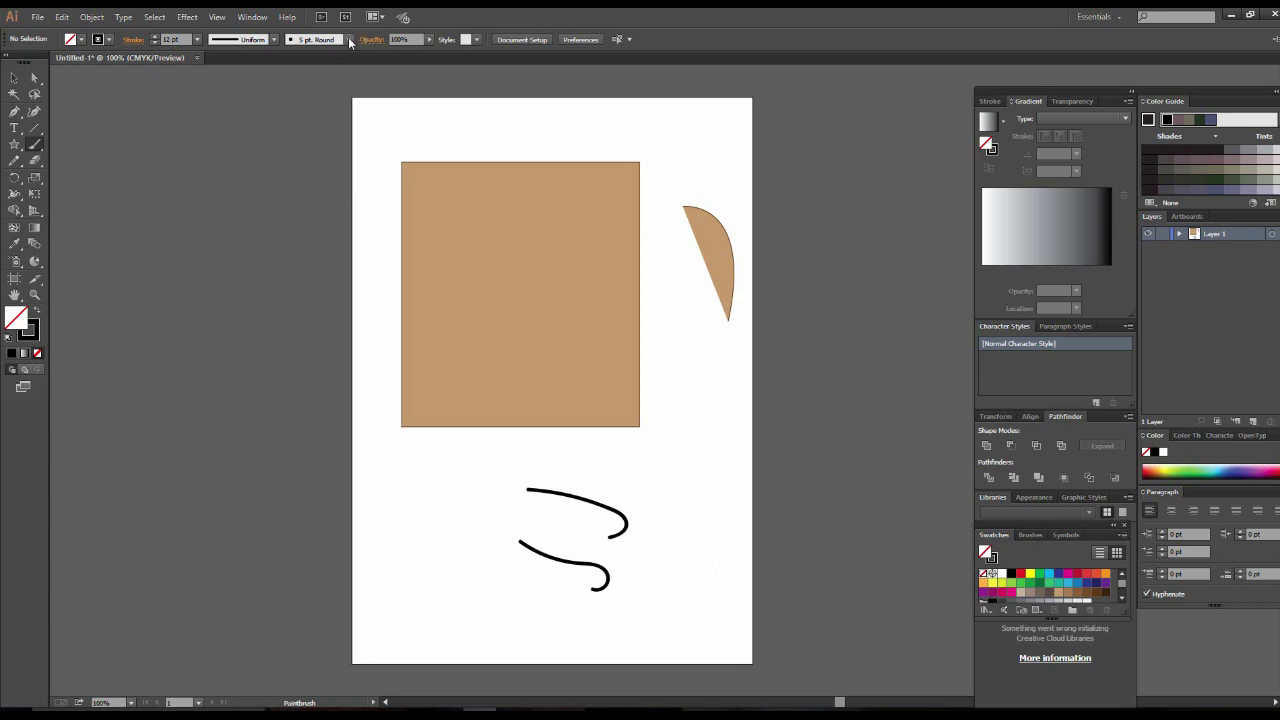
click(349, 40)
click(294, 68)
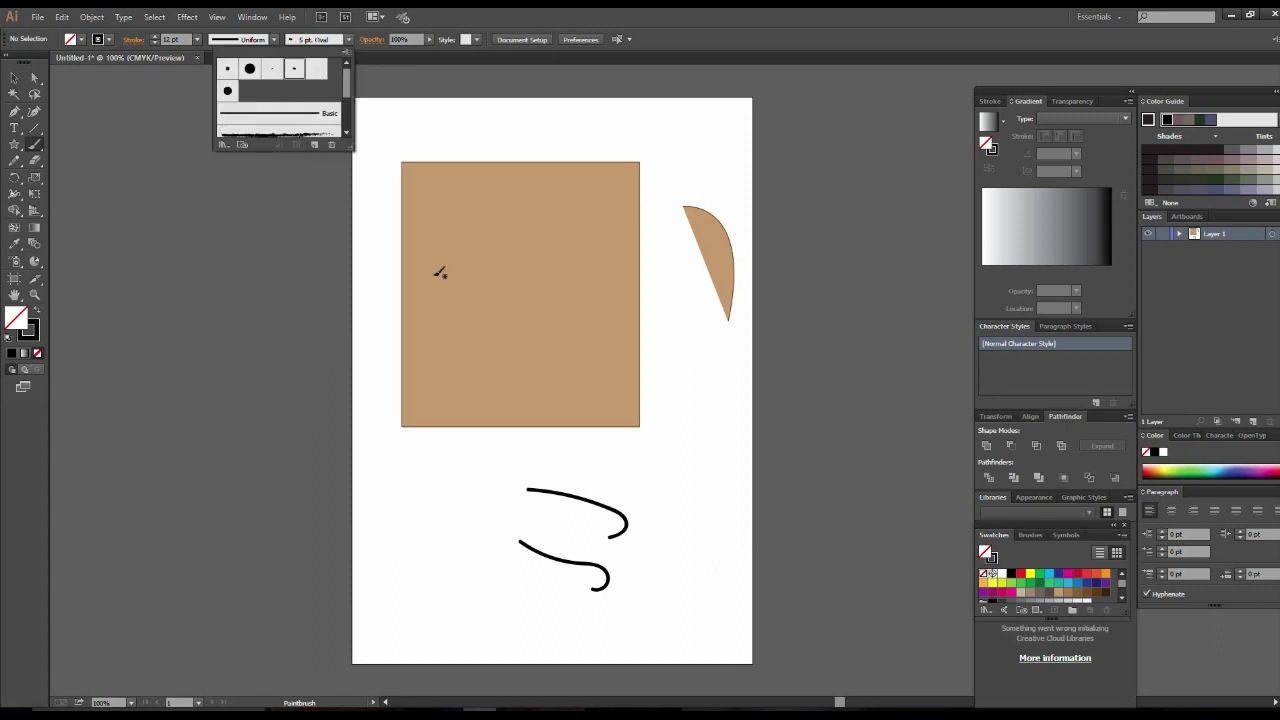
drag(490, 461, 505, 550)
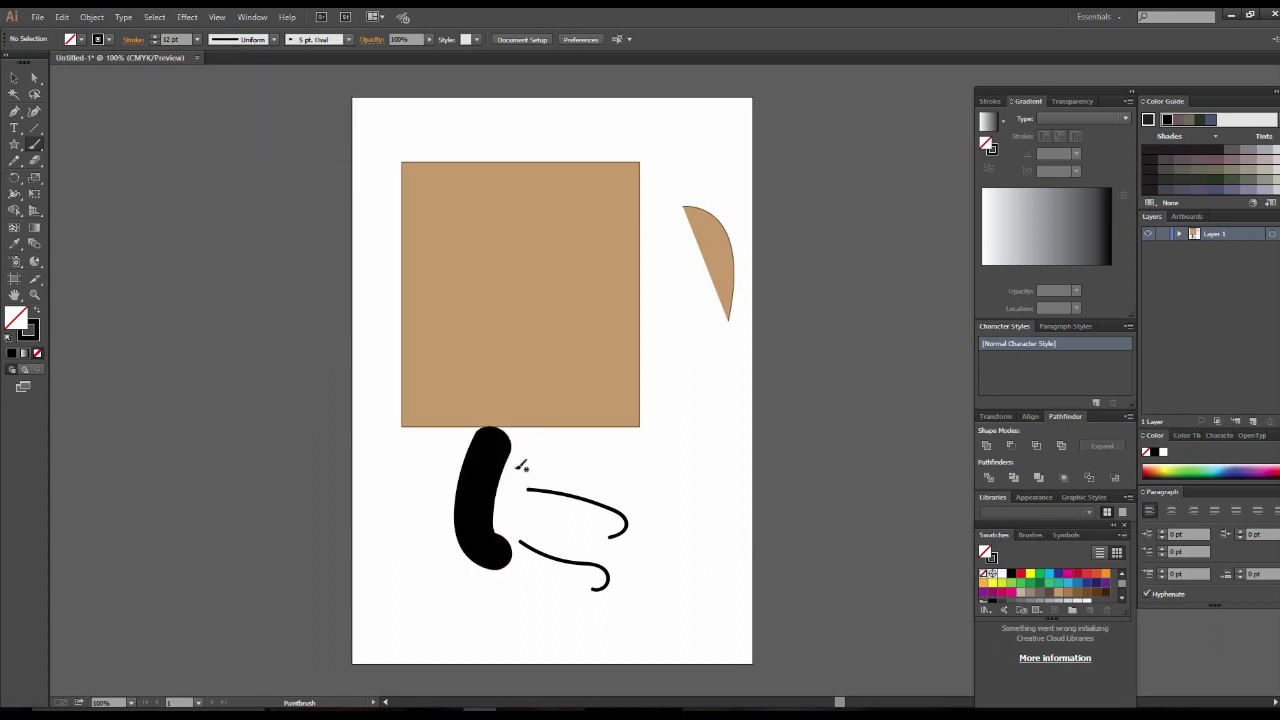
key(ctrl+z)
click(349, 40)
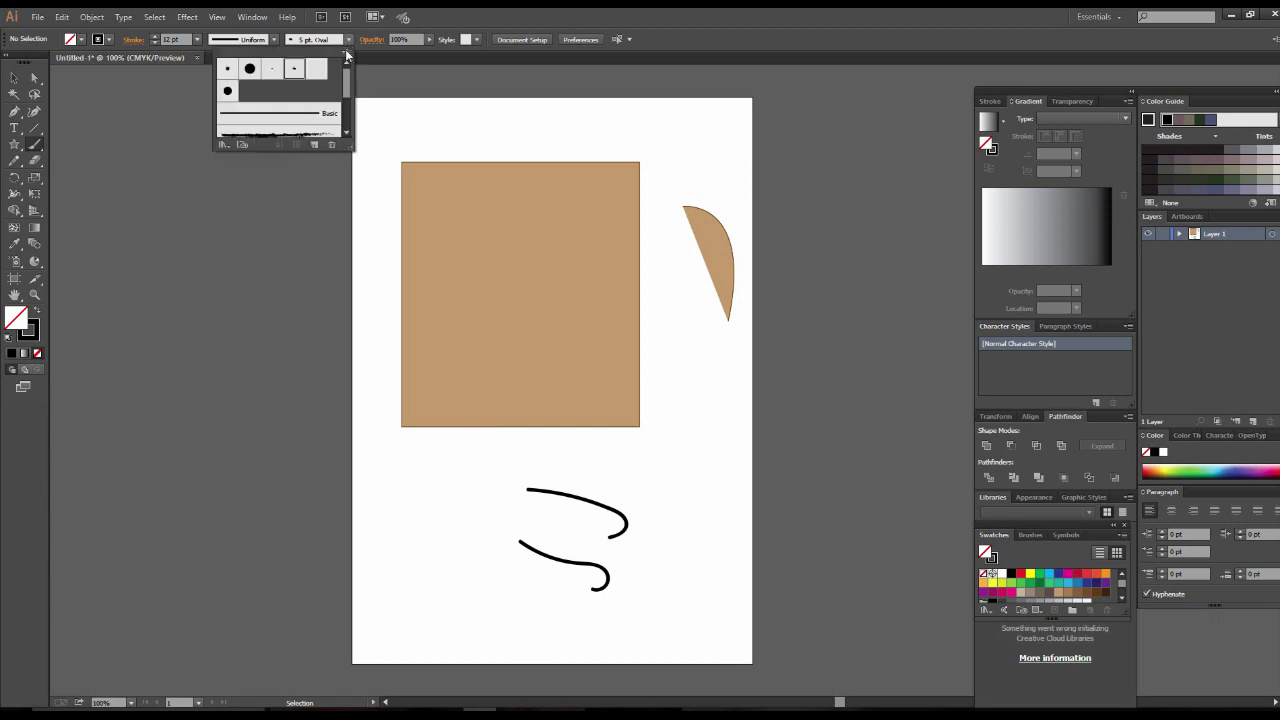
scroll(300, 115, down, 3)
click(292, 94)
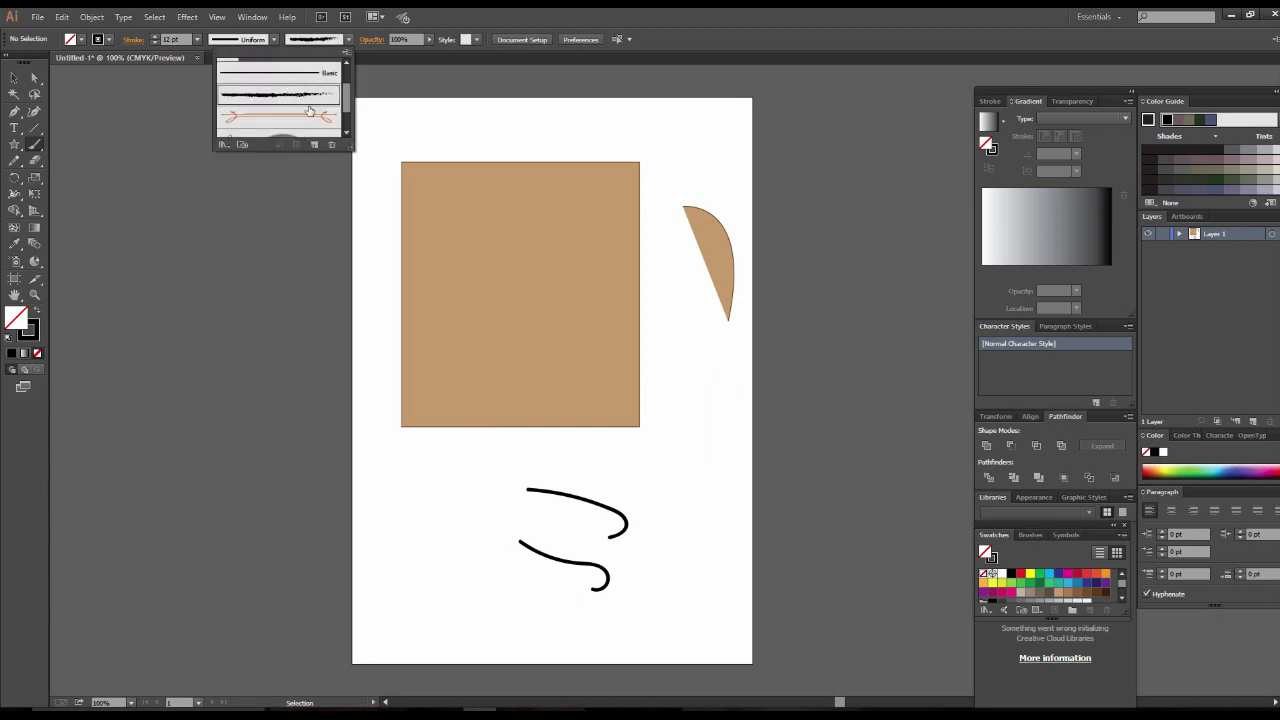
drag(494, 457, 638, 525)
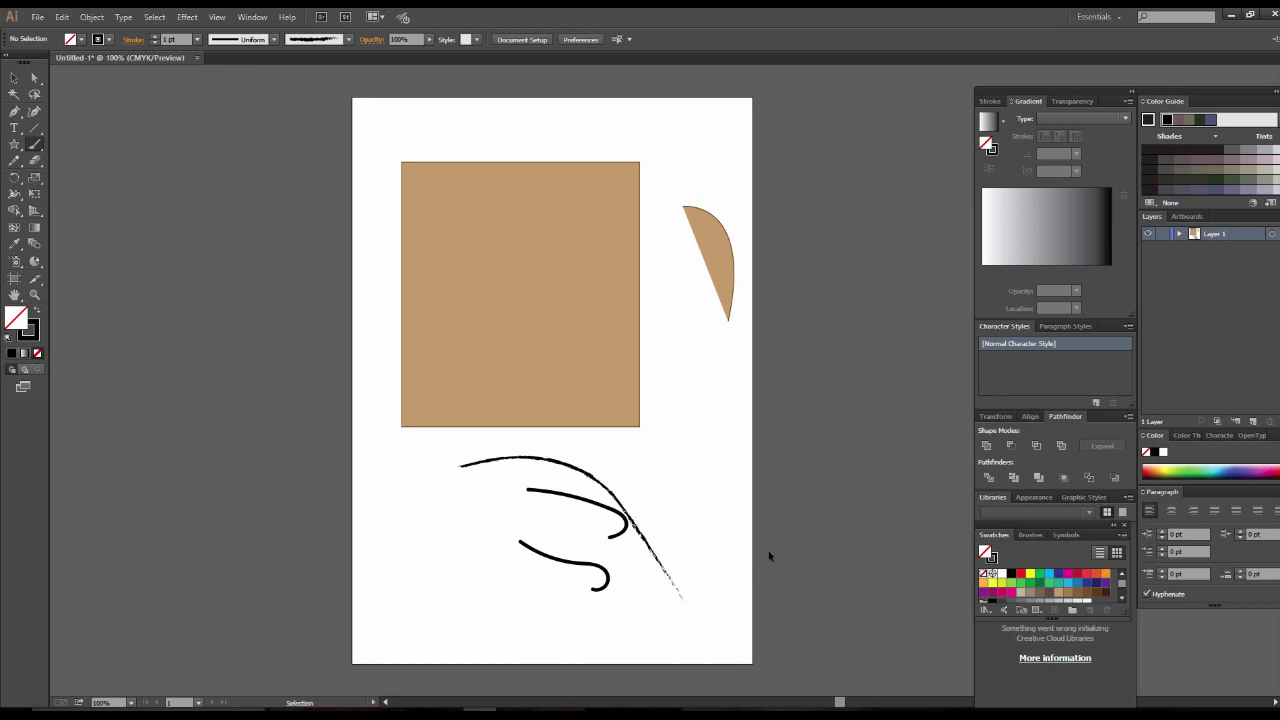
key(ctrl+z)
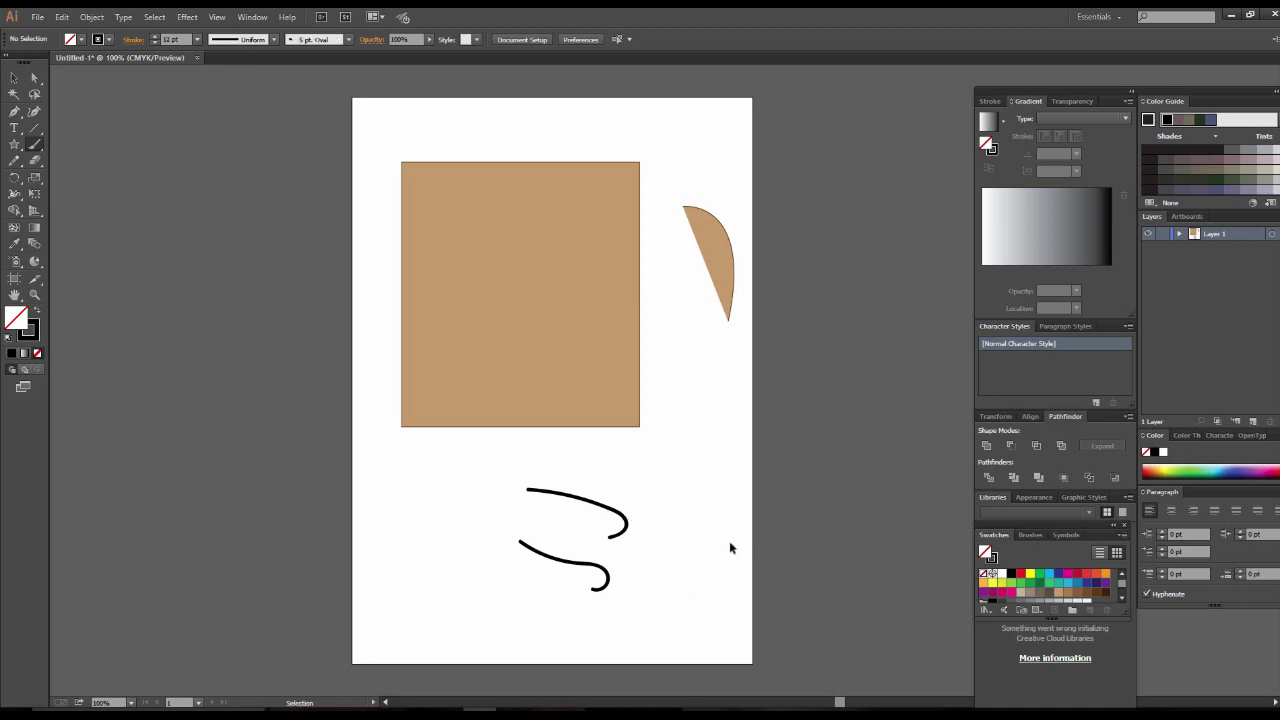
click(14, 77)
drag(486, 466, 651, 600)
key(Delete)
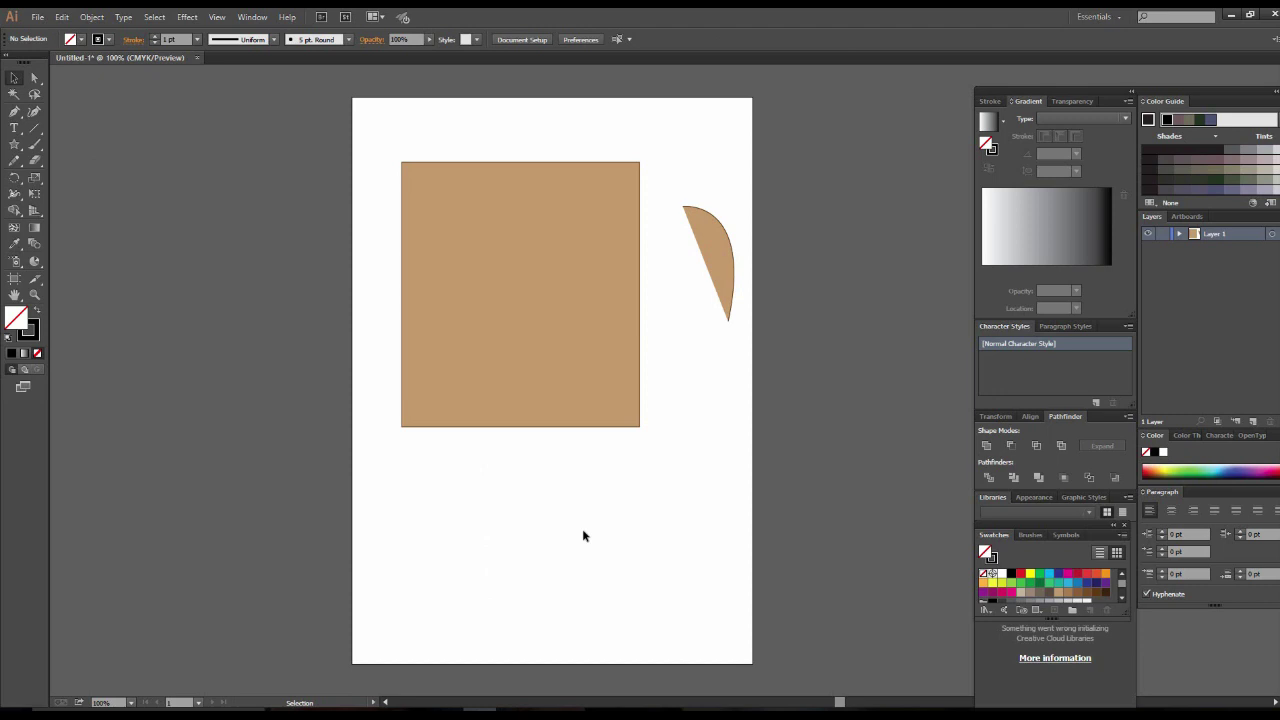
Give the tan rectangle a default white-to-black linear gradient with the Gradient tool
click(506, 327)
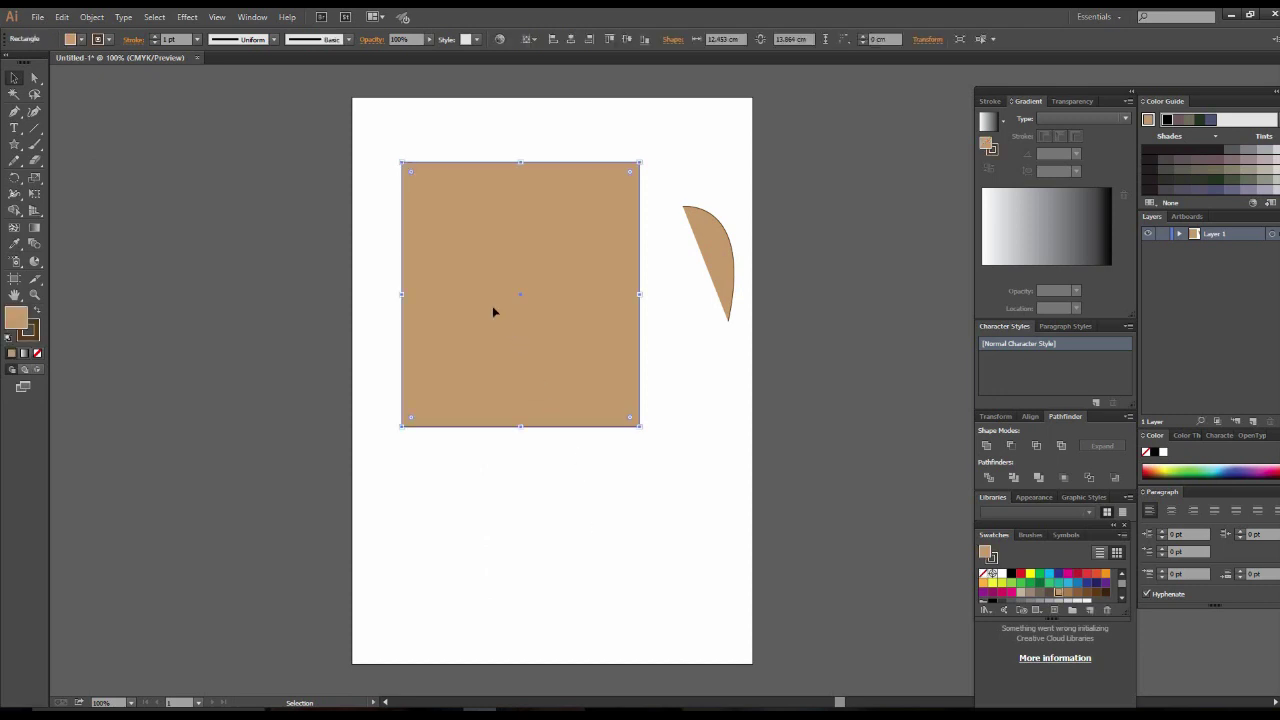
click(211, 237)
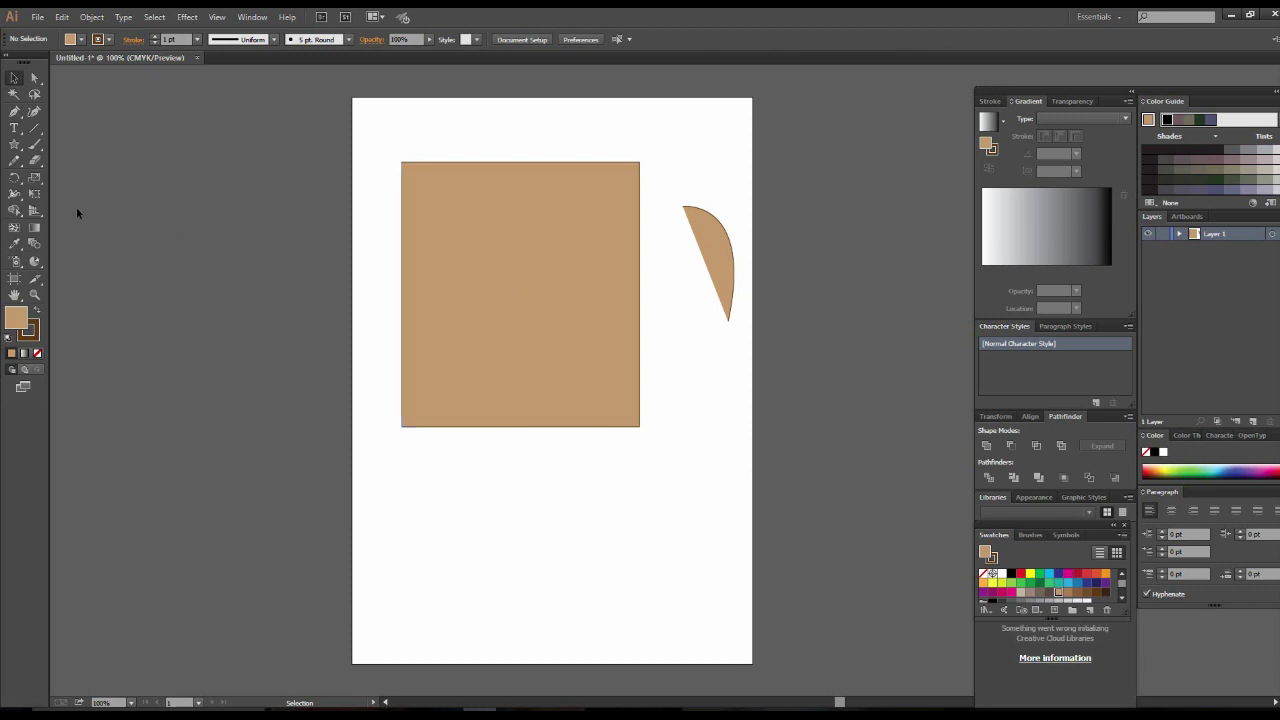
click(35, 228)
click(490, 280)
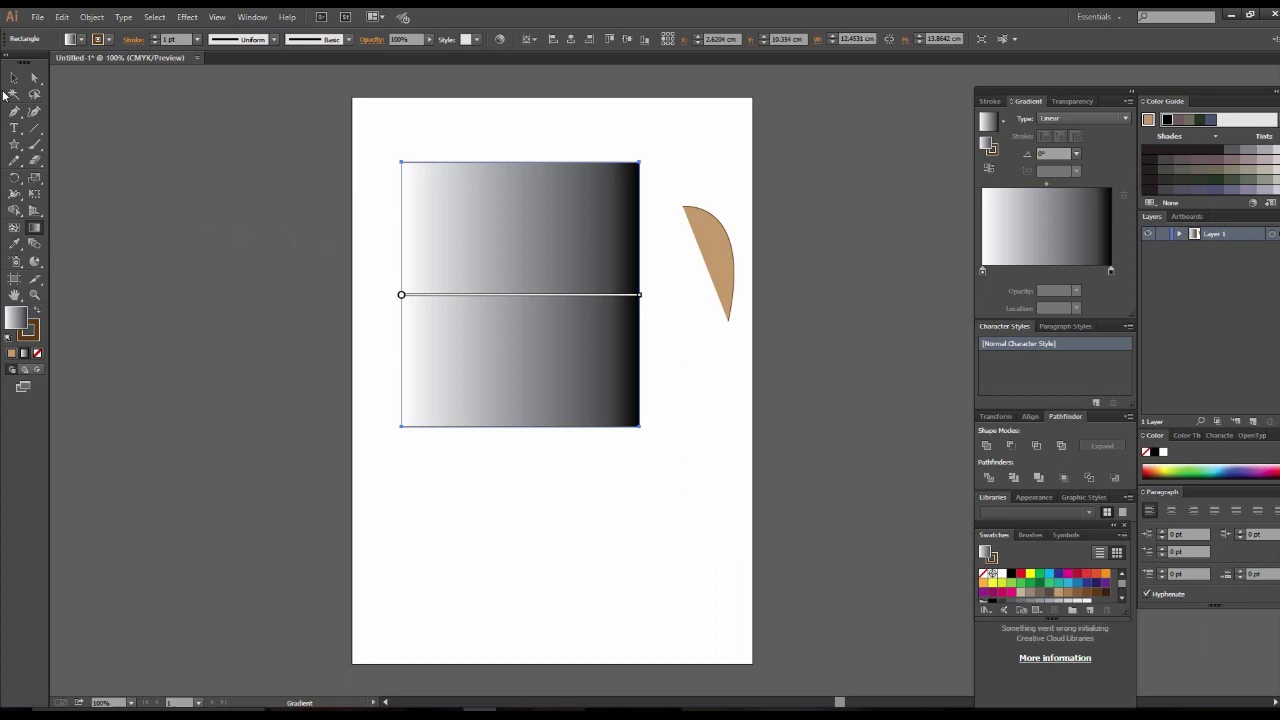
key(v)
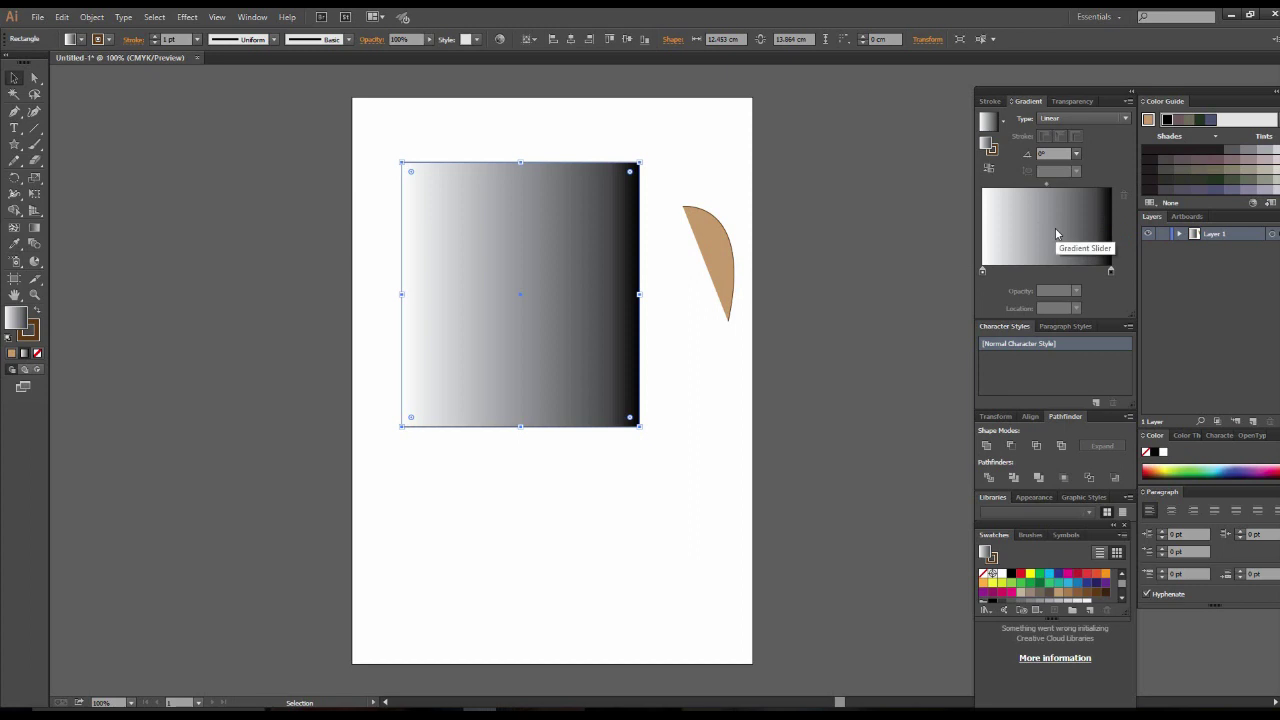
Open Window > Gradient, nudge the rectangle, and inspect the left gradient stop
click(250, 18)
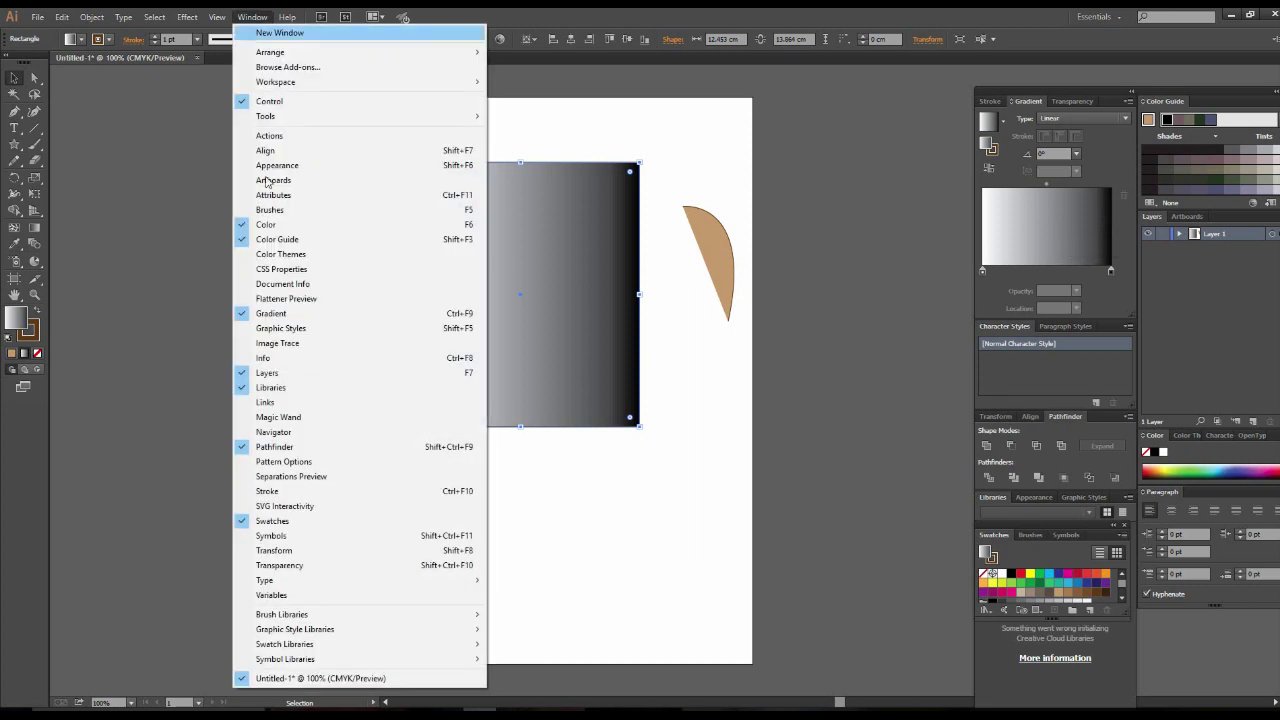
click(271, 314)
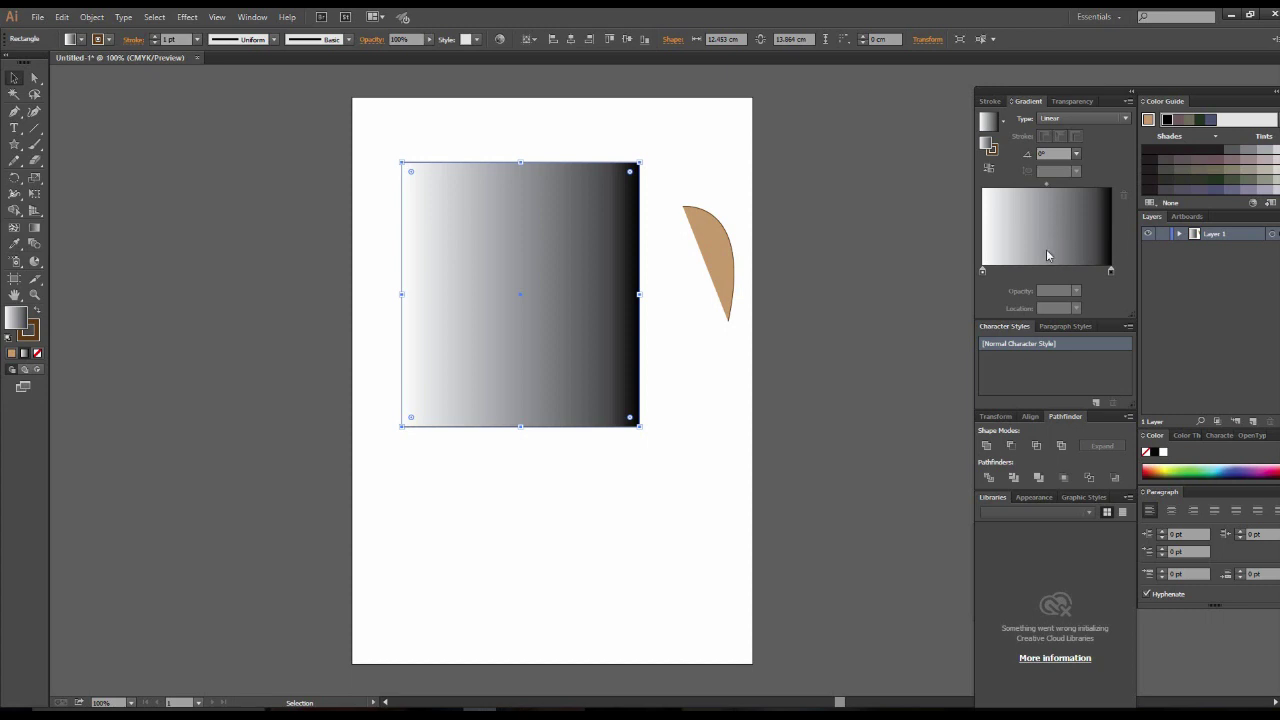
mouse_move(588, 333)
mouse_down()
mouse_move(635, 509)
mouse_move(587, 330)
mouse_up()
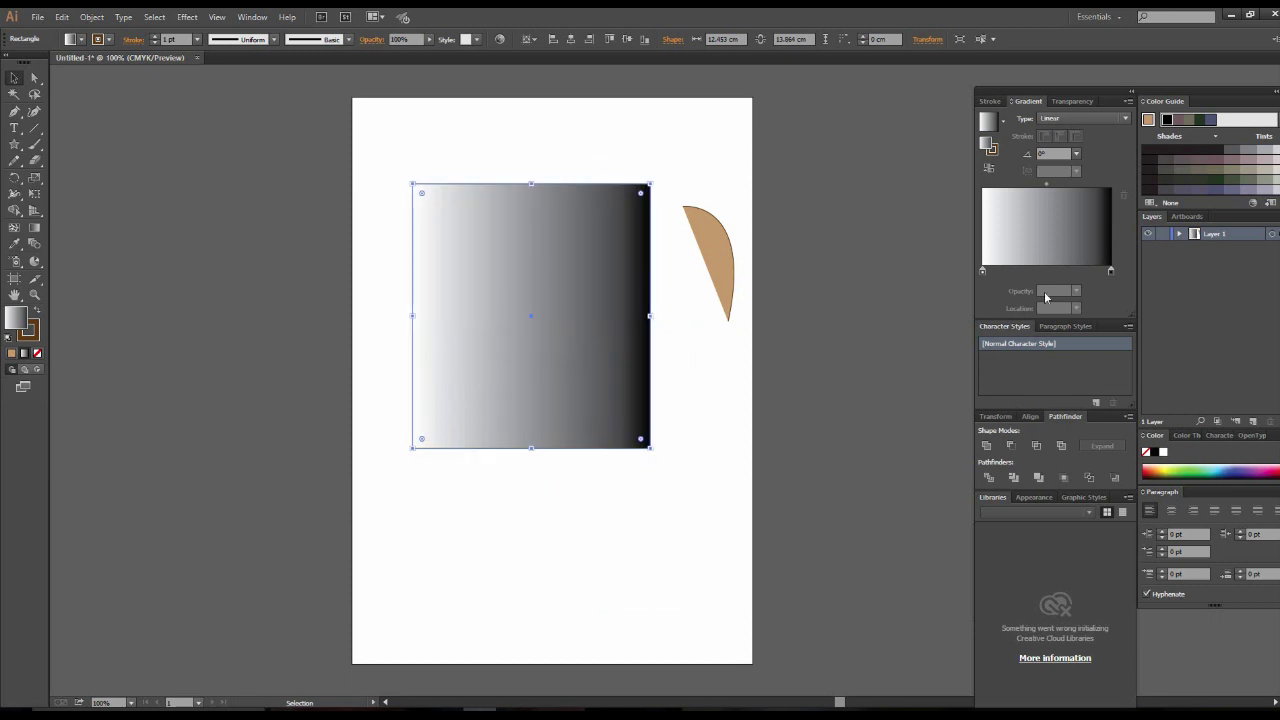
double_click(983, 272)
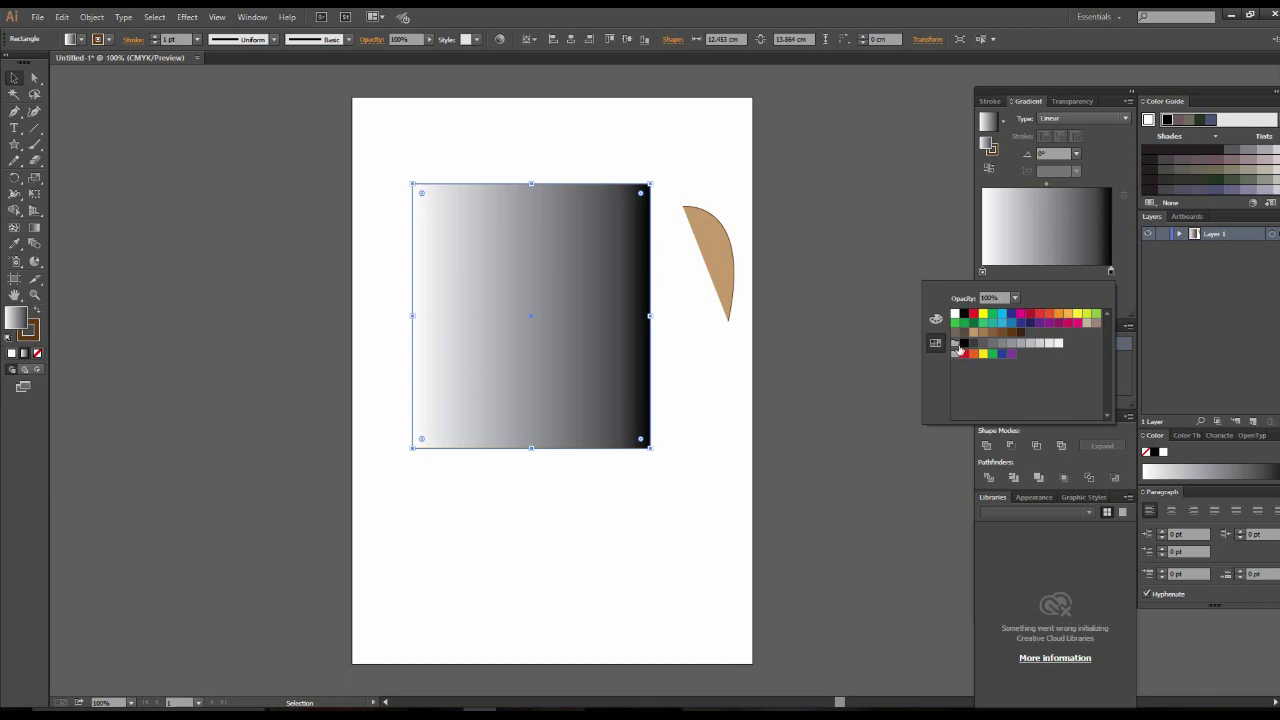
click(862, 392)
Nudge the gradient's left stop slightly right and browse colour options, leaving the fill unchanged
click(615, 495)
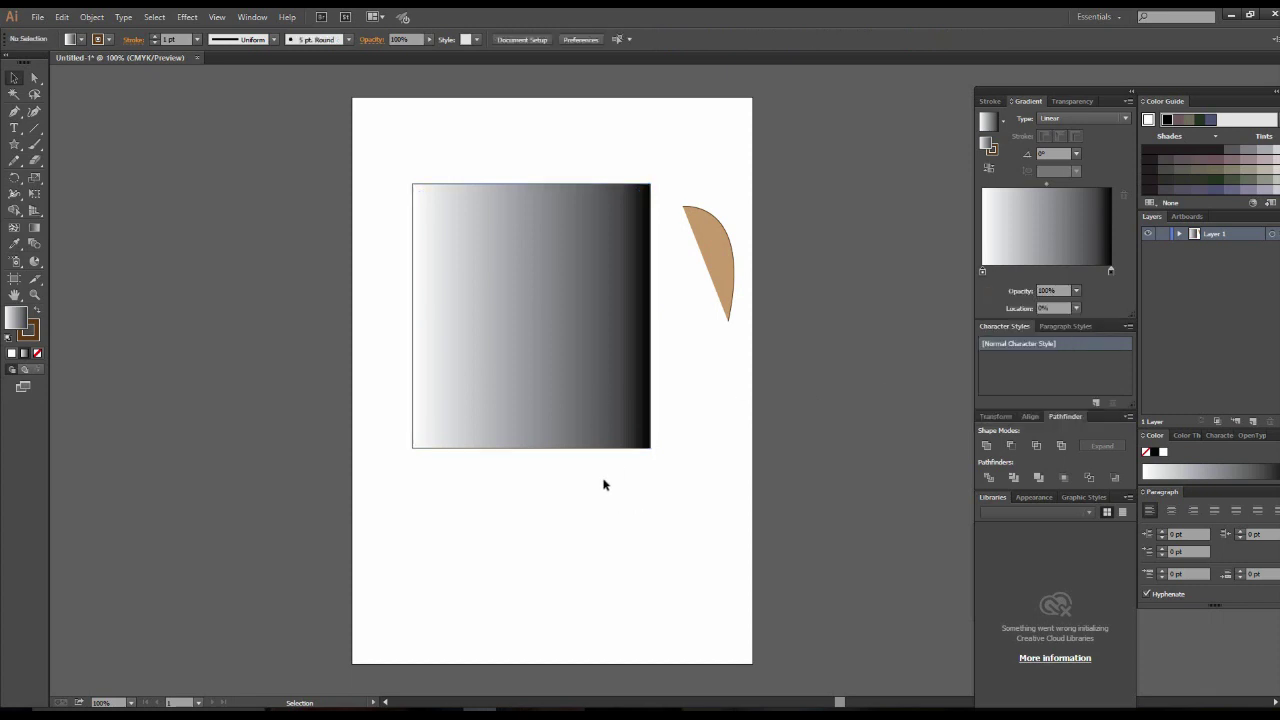
drag(981, 273, 985, 274)
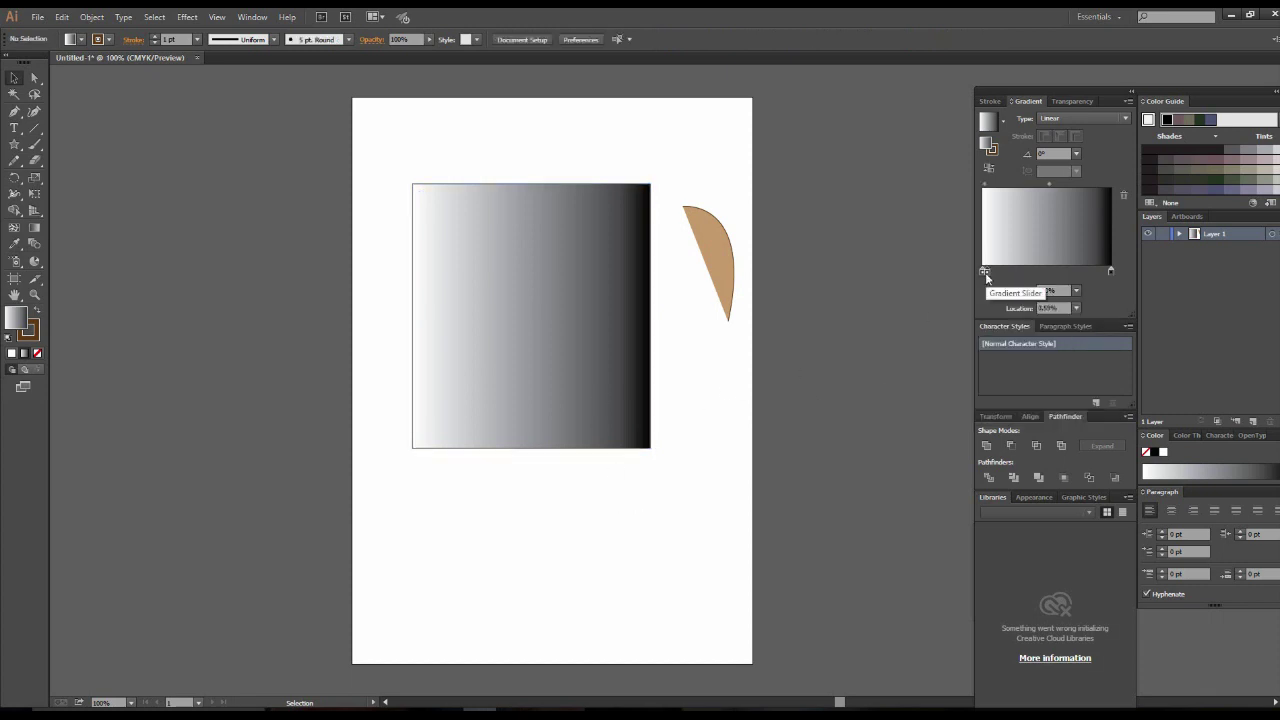
double_click(983, 272)
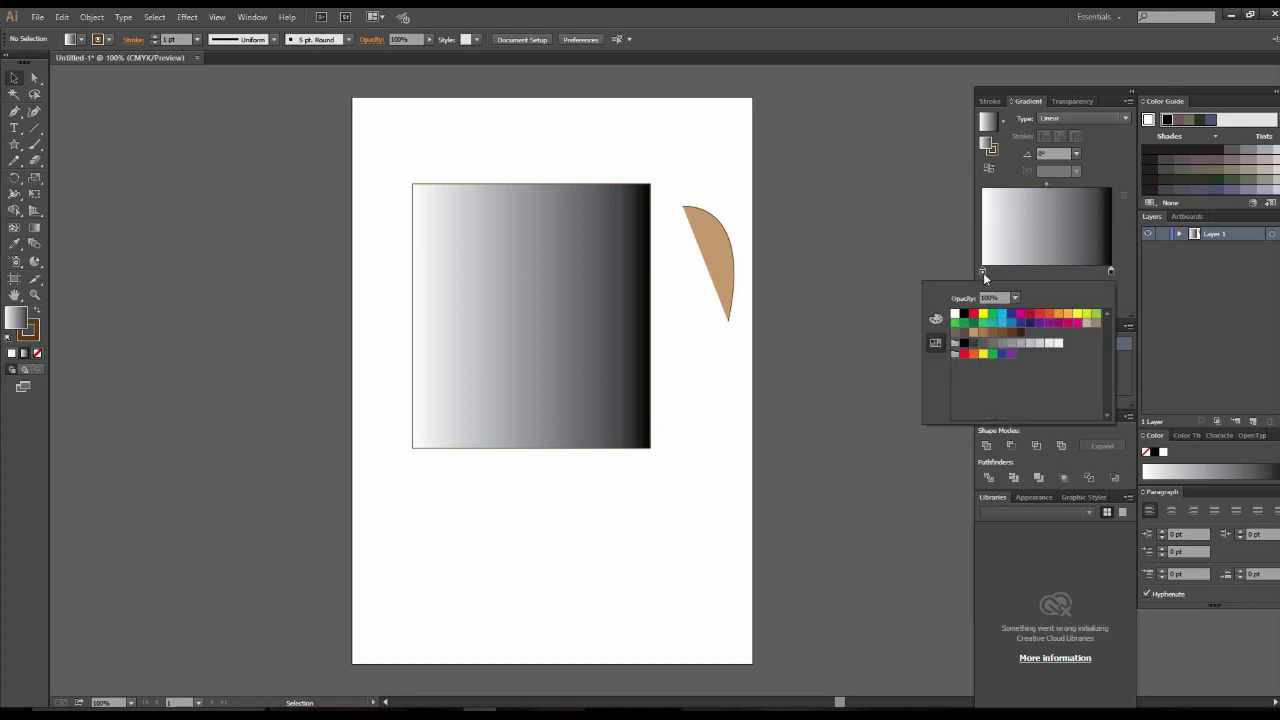
click(760, 511)
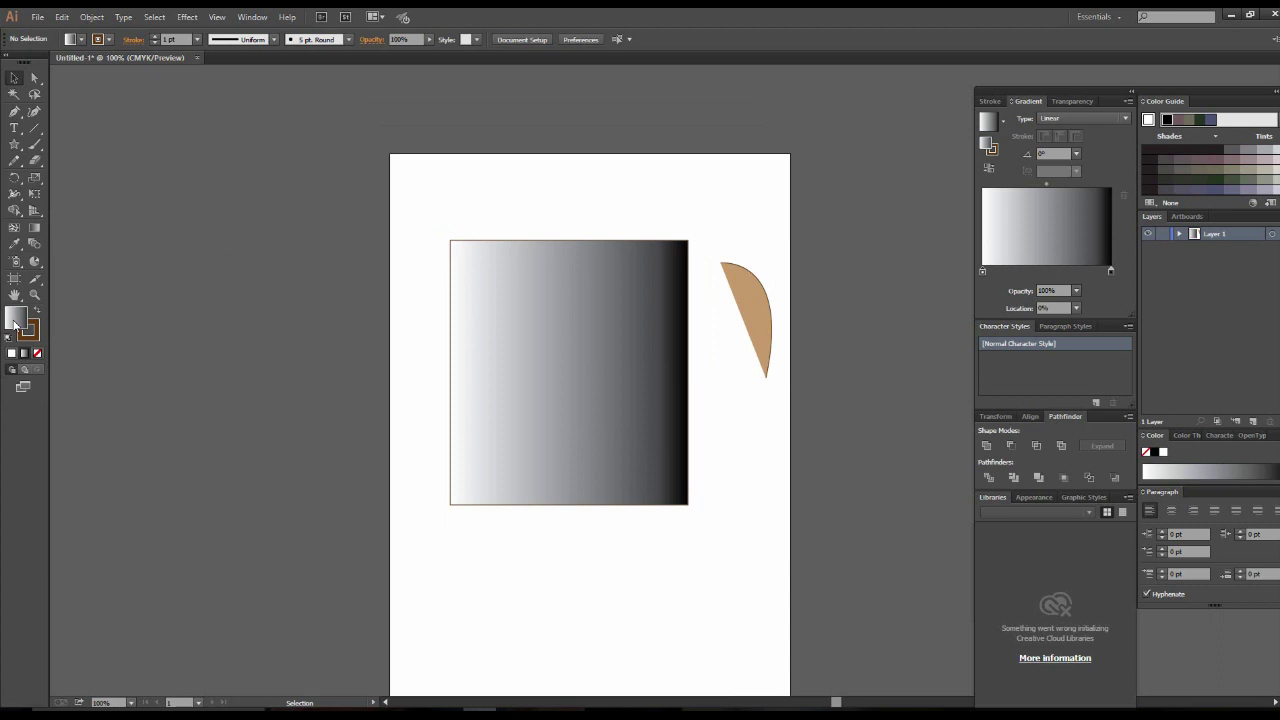
double_click(15, 318)
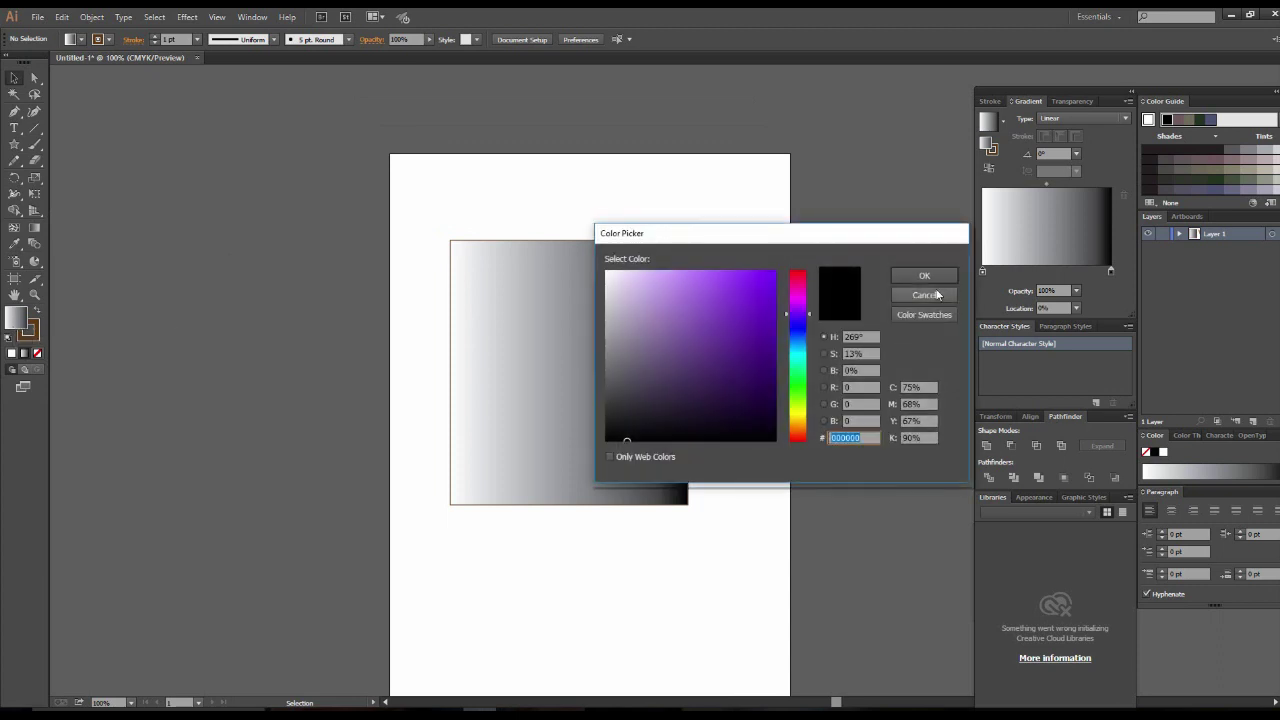
click(926, 295)
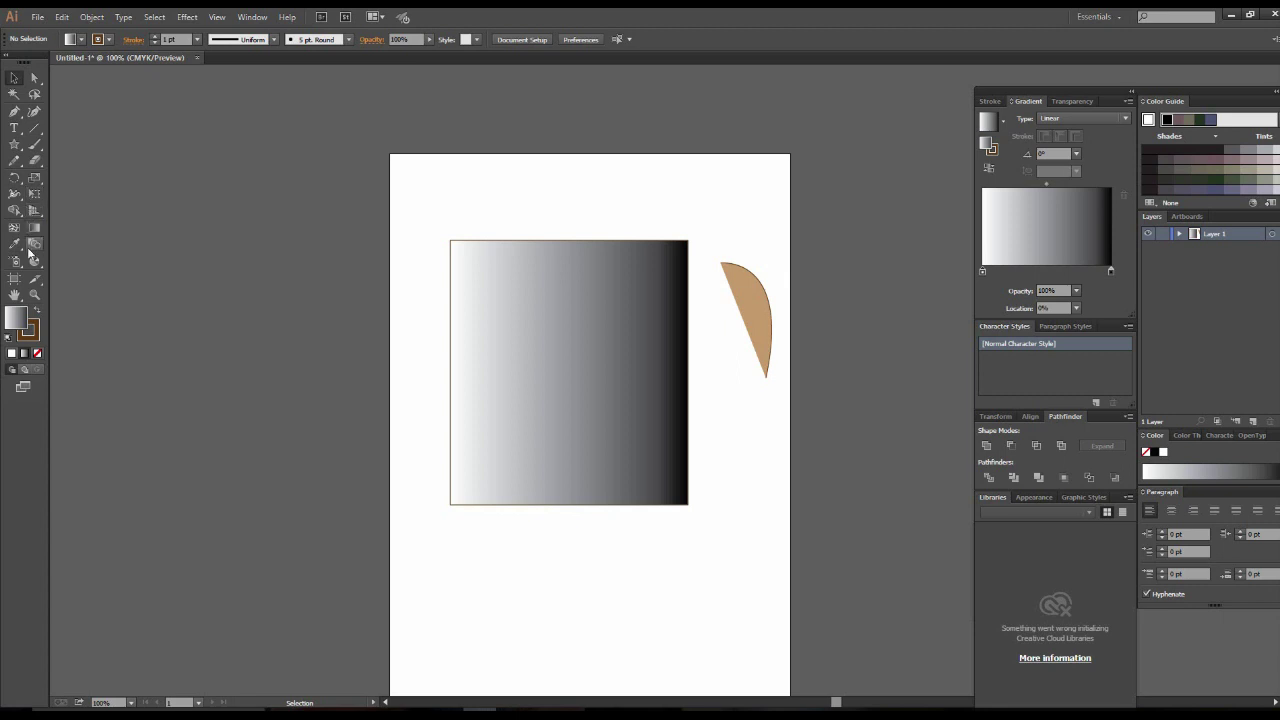
Move the rectangle left, shrink it to a small square, and fill it with light purple #9f81c1
drag(548, 349, 388, 381)
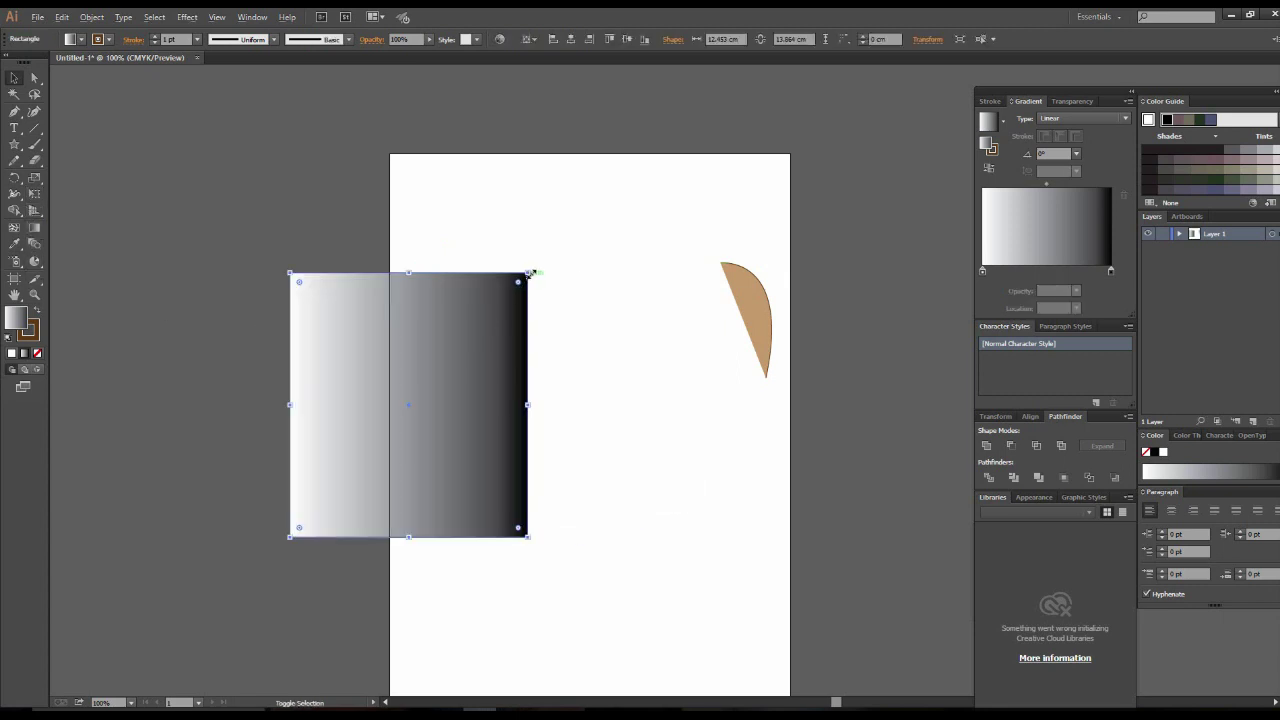
mouse_move(531, 272)
mouse_down()
mouse_move(451, 355)
mouse_move(560, 347)
mouse_up()
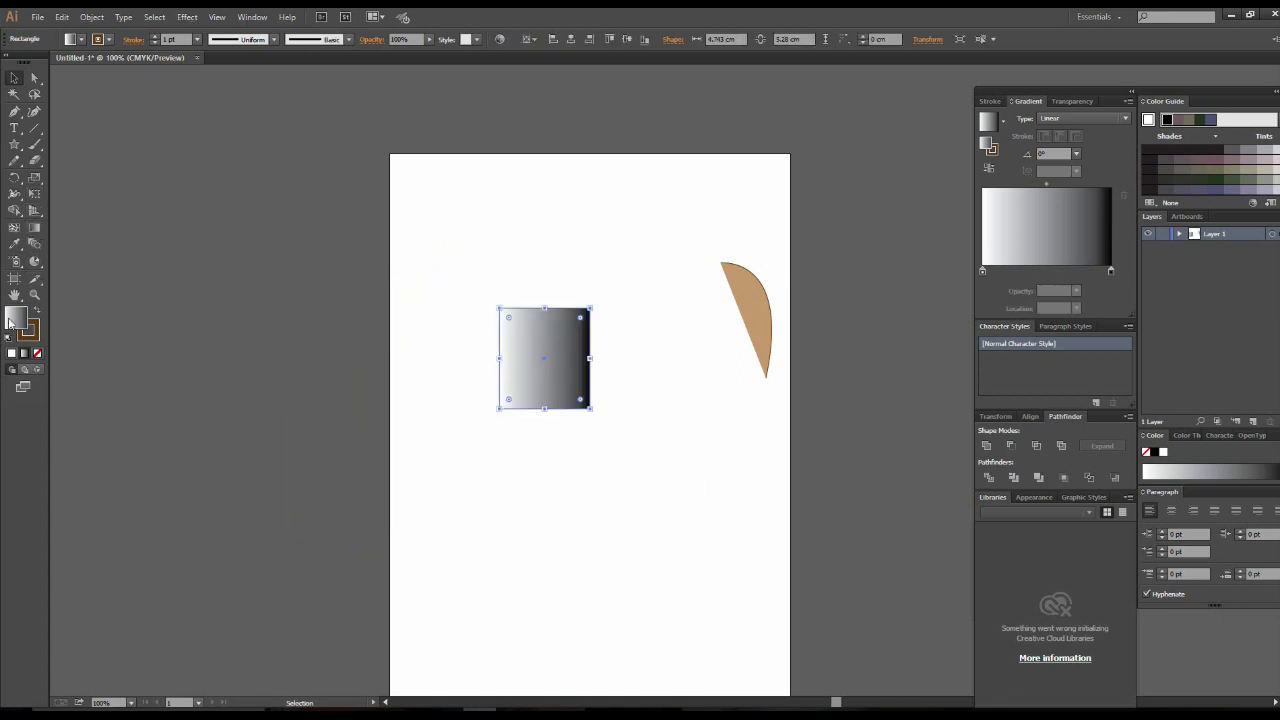
double_click(10, 322)
mouse_move(643, 328)
mouse_down()
mouse_move(673, 317)
mouse_move(664, 310)
mouse_up()
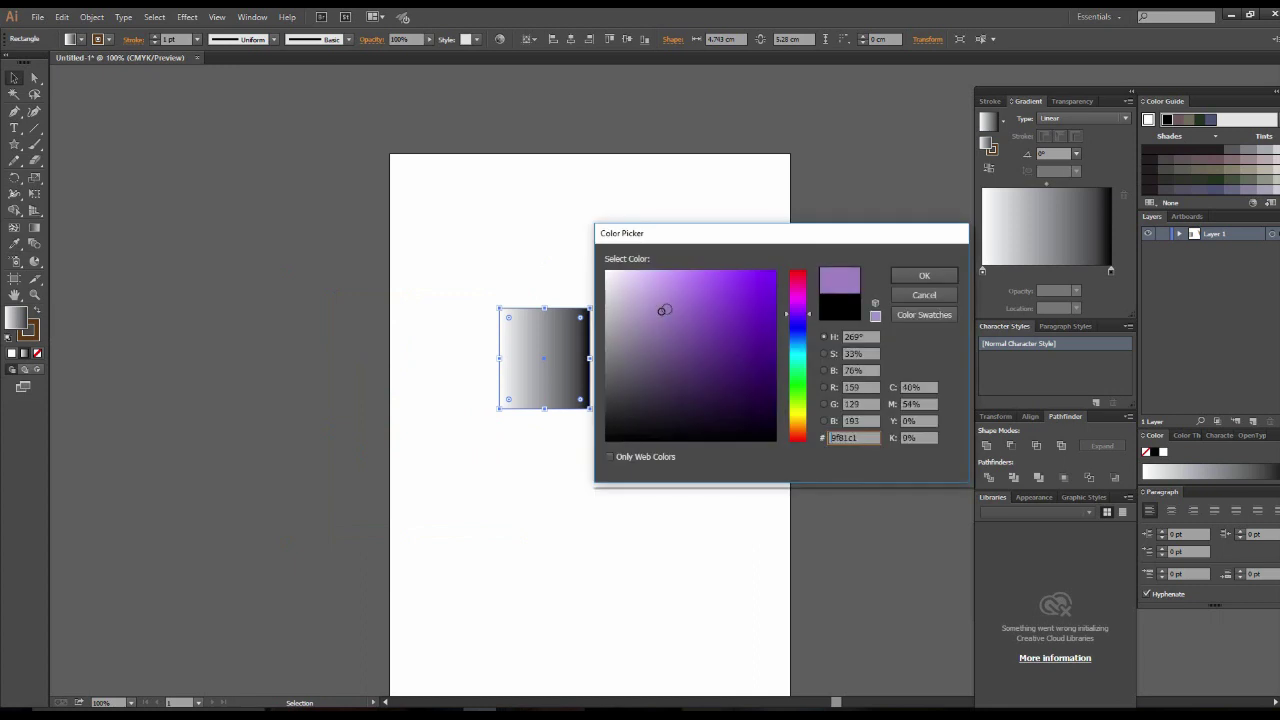
click(924, 275)
click(826, 483)
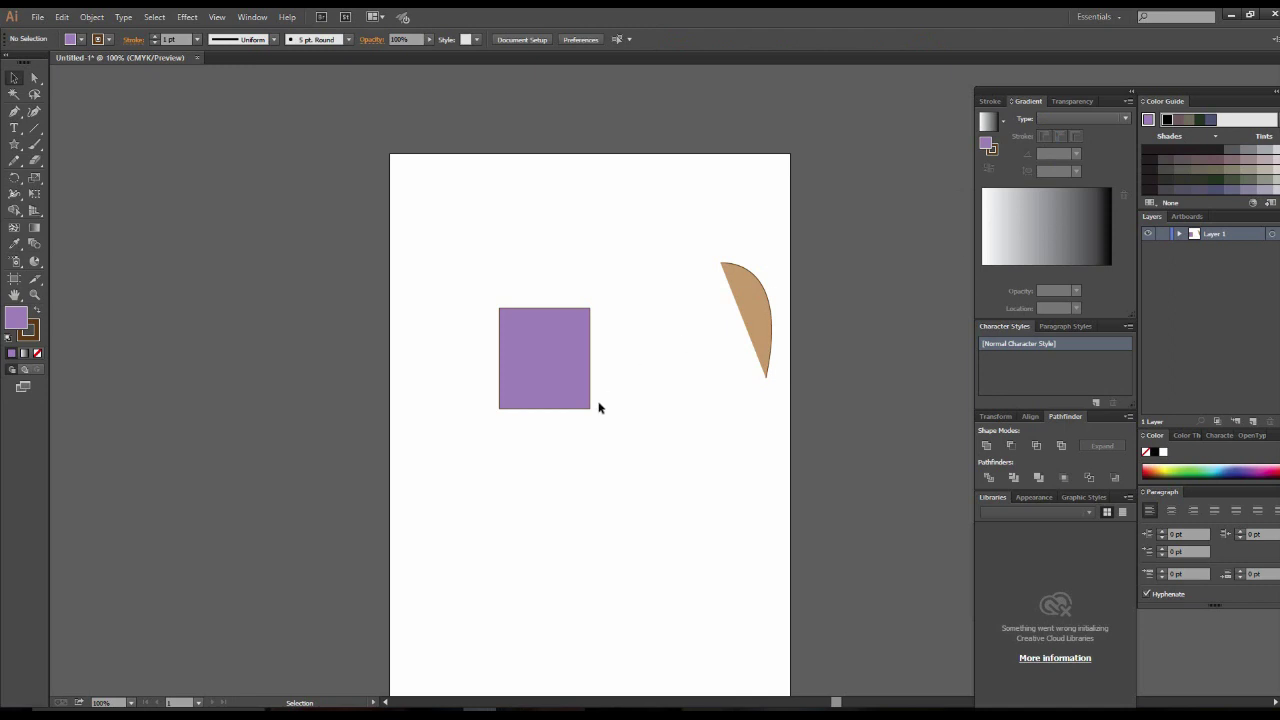
Zoom to 150% and save the square's purple as swatch C=40 M=54 Y=0 K=0 in a floating Swatches panel
key(ctrl+plus)
click(466, 350)
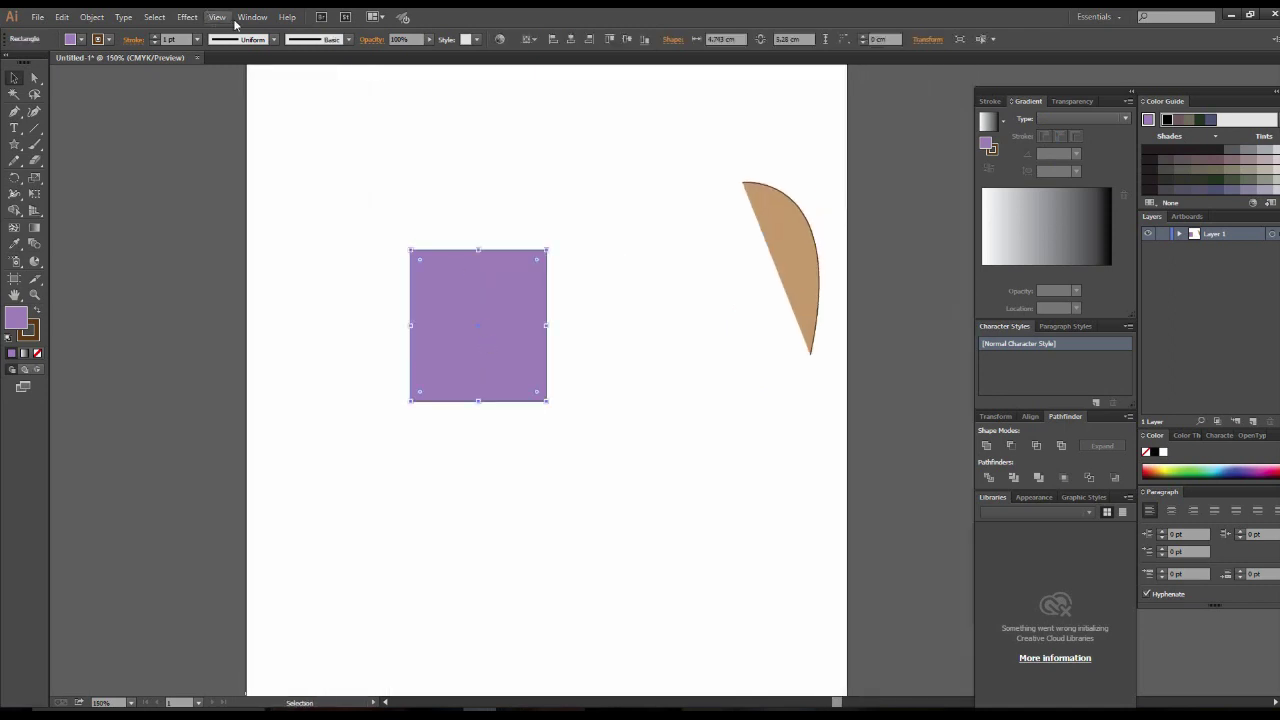
click(250, 17)
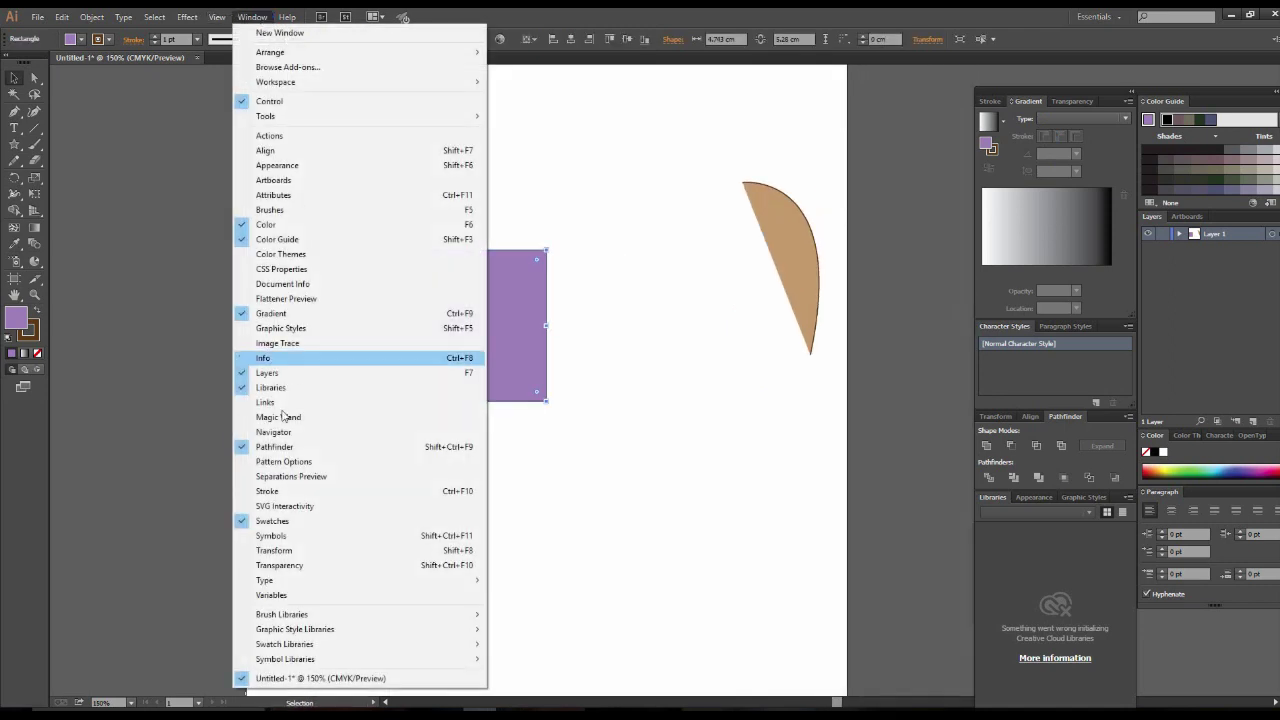
click(286, 521)
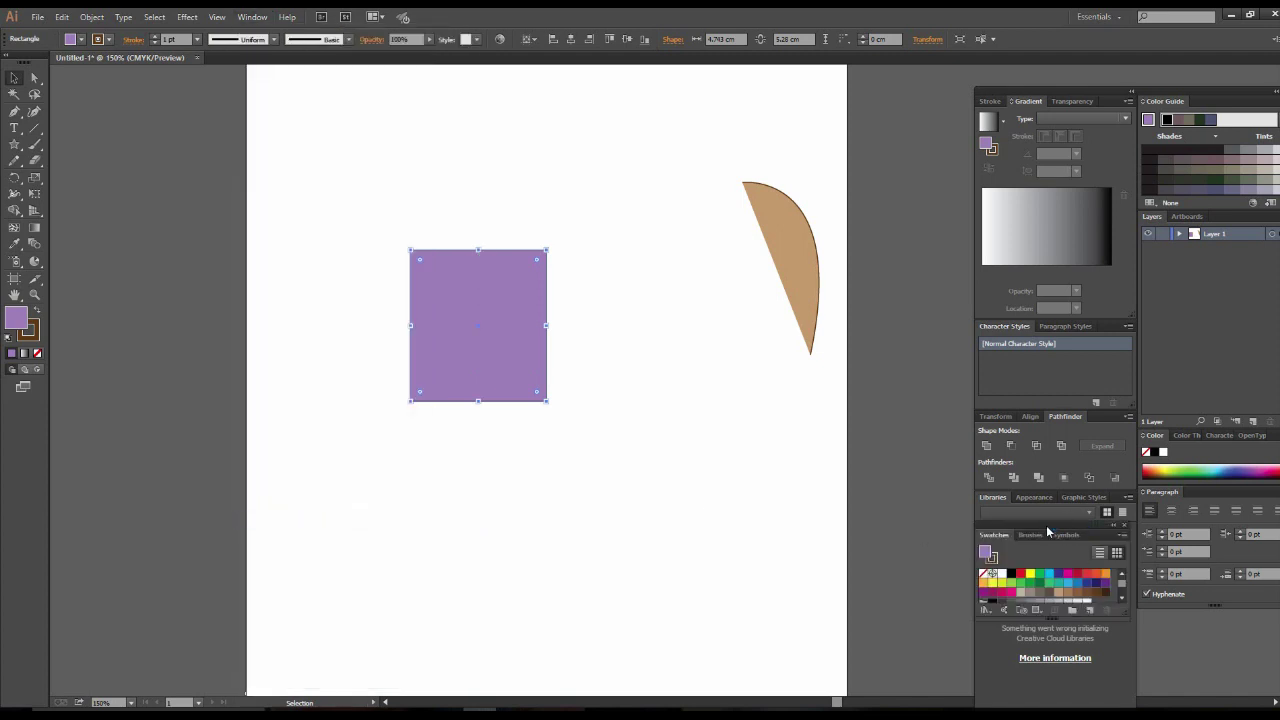
drag(1046, 531, 190, 145)
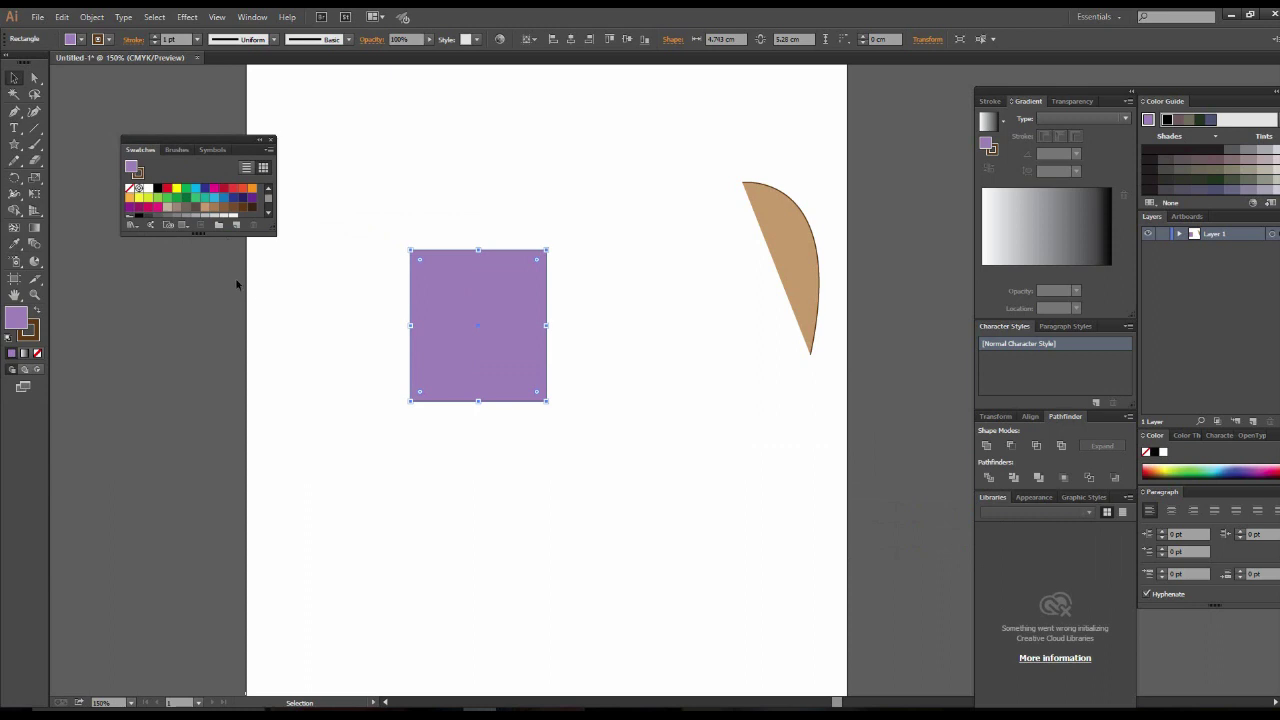
click(237, 225)
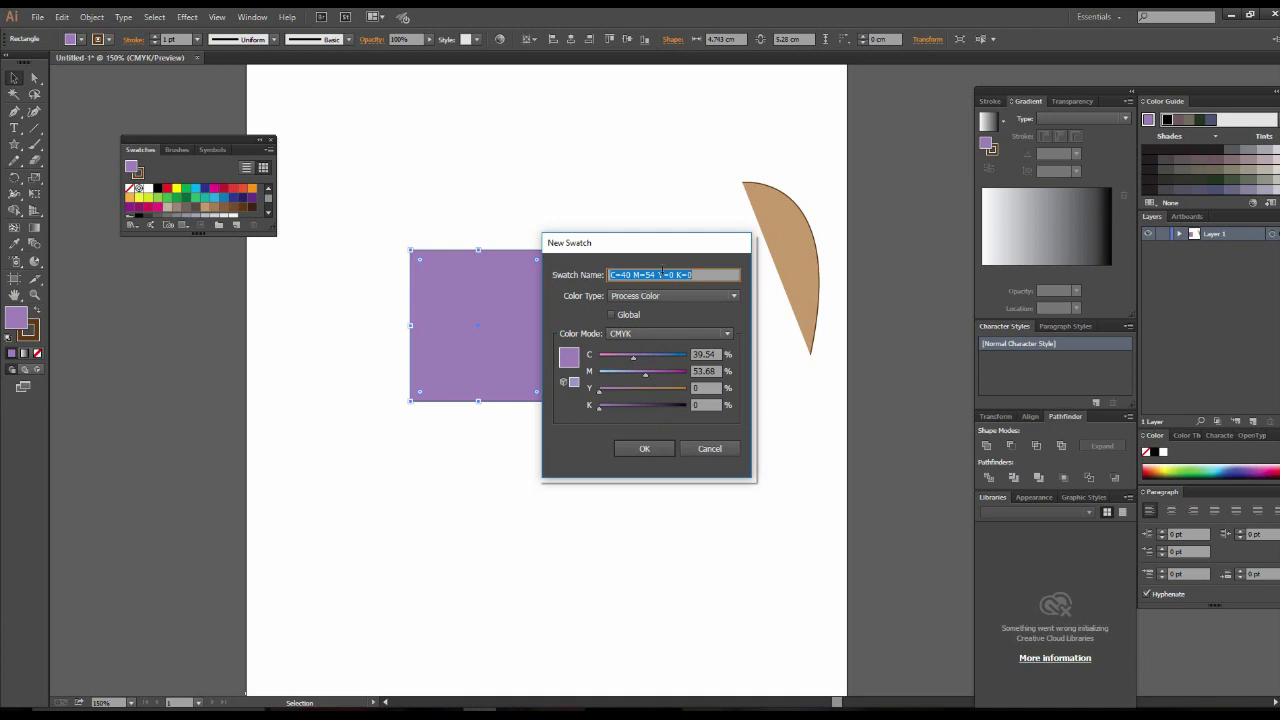
click(660, 449)
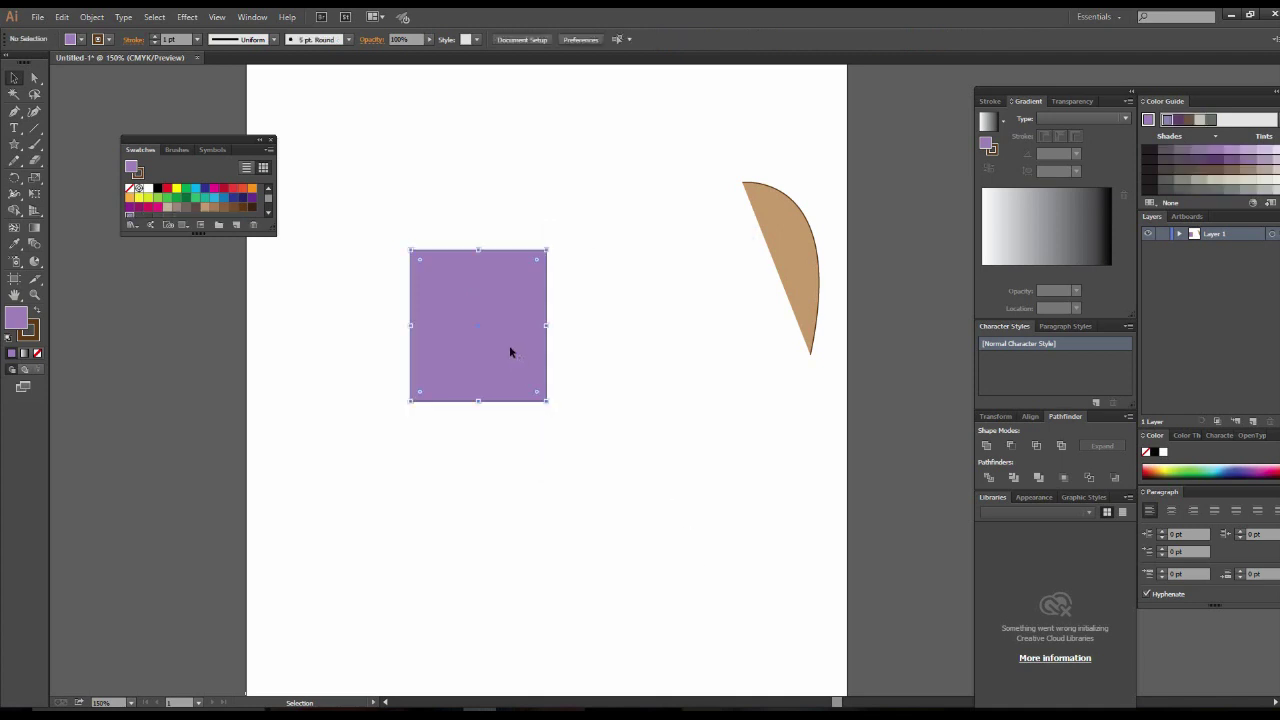
Fill the square with a linear gradient whose left stop is the saved purple swatch
click(1065, 238)
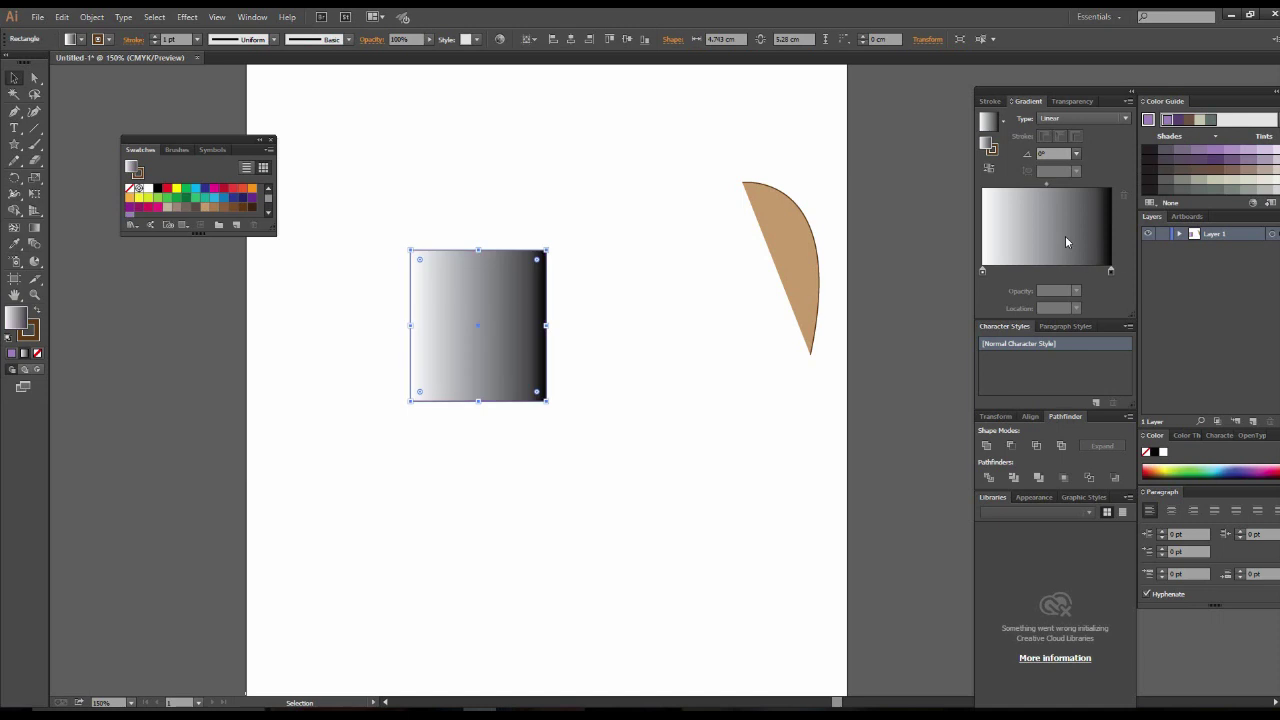
double_click(982, 270)
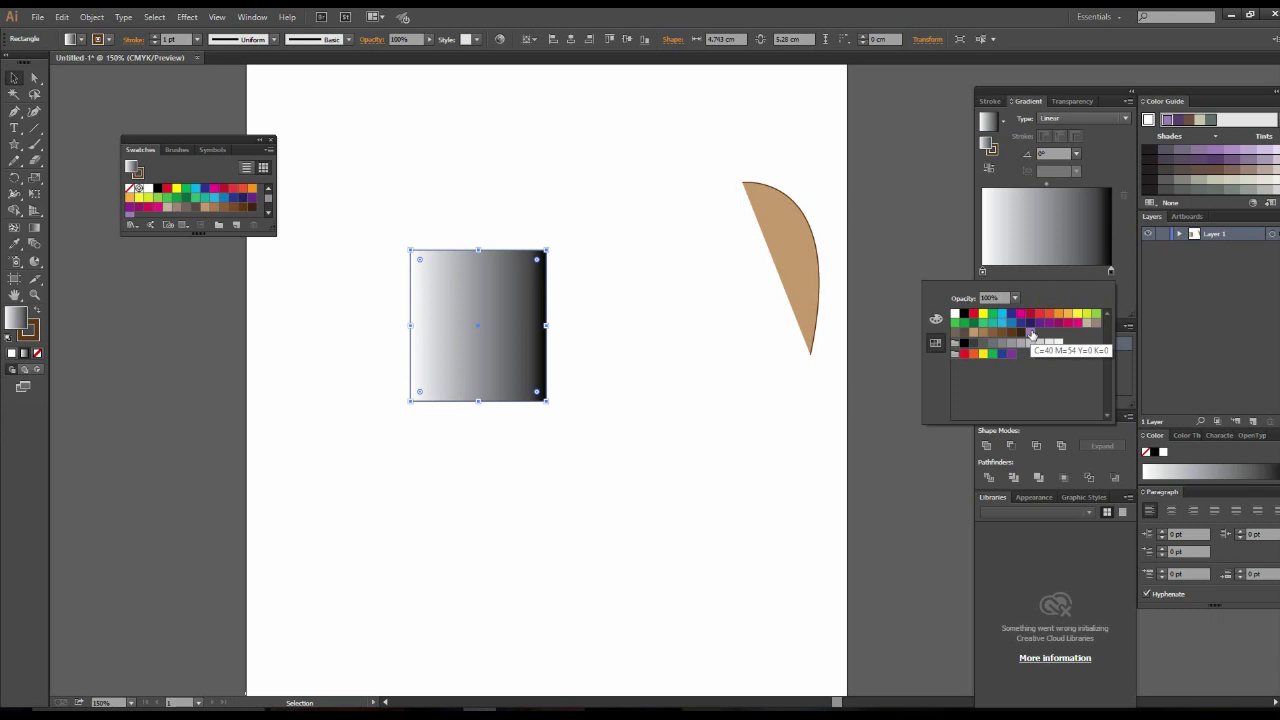
click(1031, 334)
key(Escape)
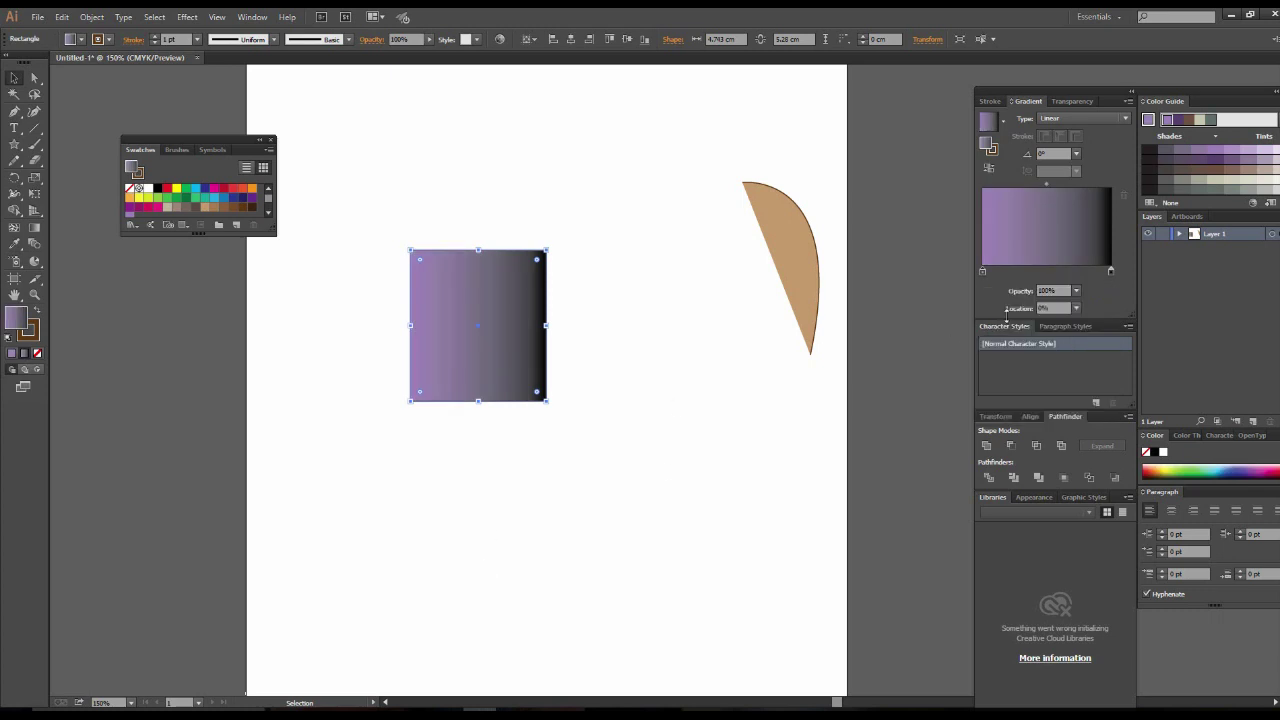
Set the gradient's right stop to cyan and move the square slightly right
double_click(1110, 272)
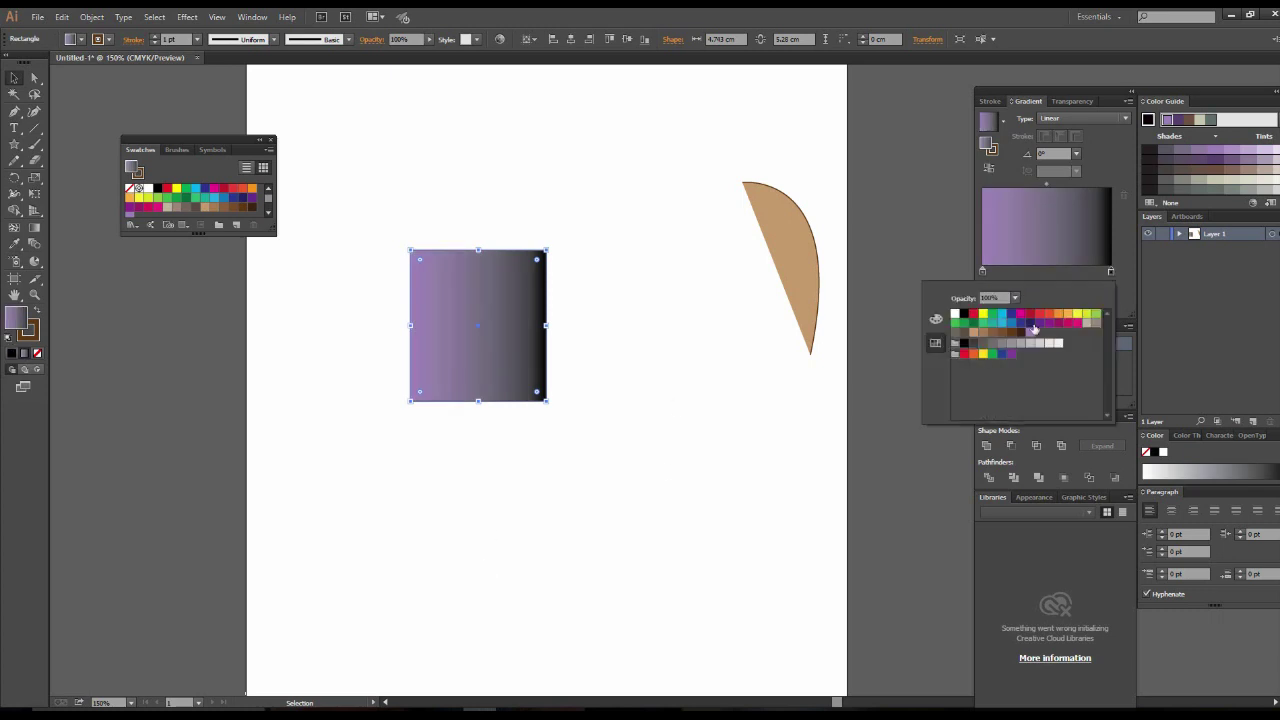
click(1003, 314)
key(Escape)
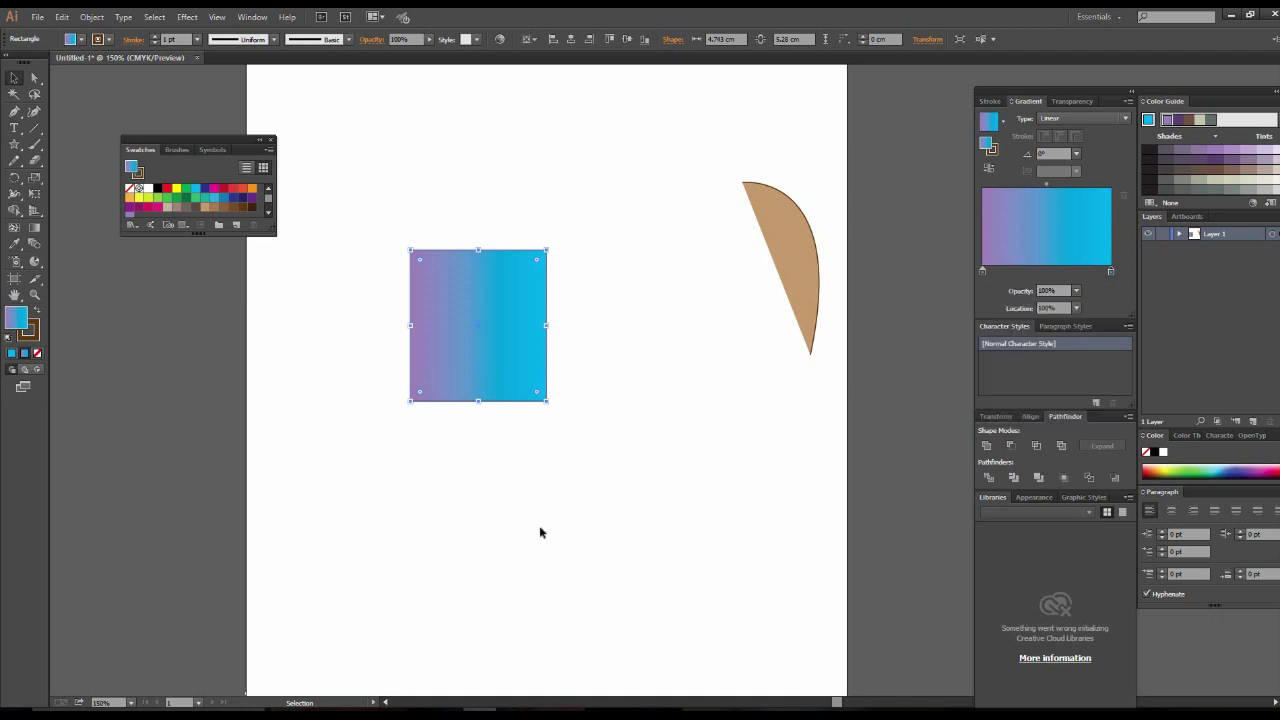
click(539, 527)
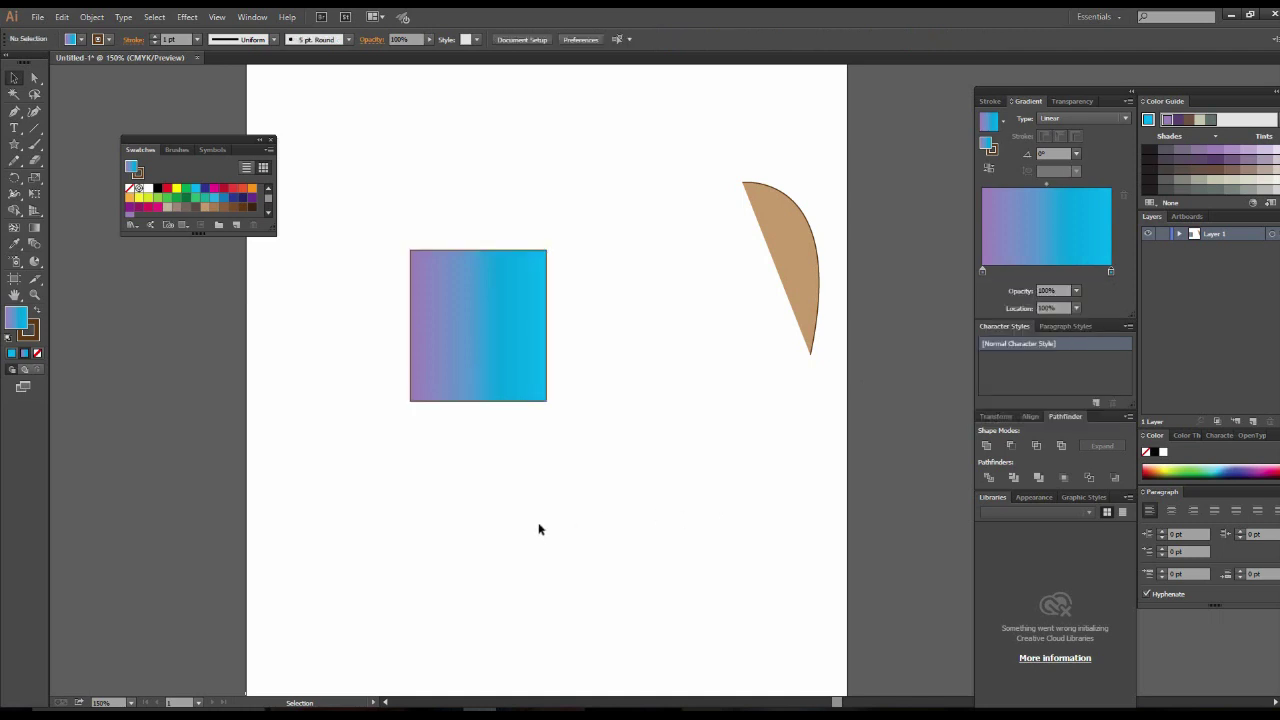
drag(503, 366, 522, 362)
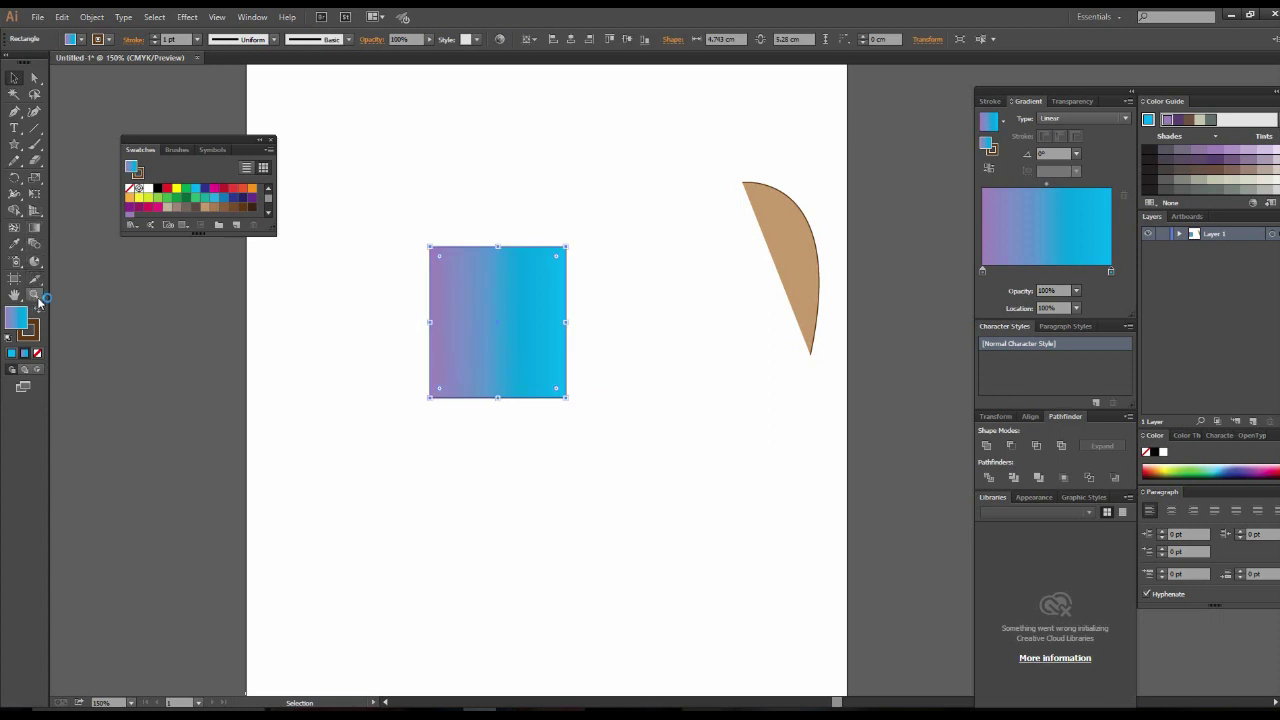